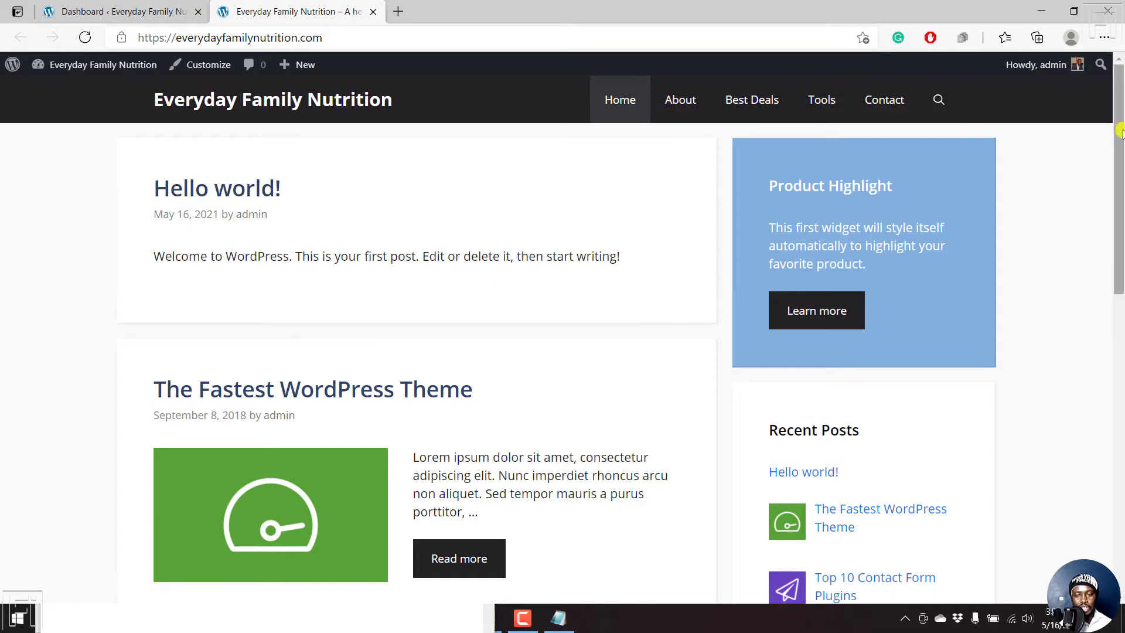
# Examine the blog homepage and the sample post "The Fastest WordPress Theme", including its body text and comment area, and return to the homepage.
pyautogui.scroll(-3, 410, 184)
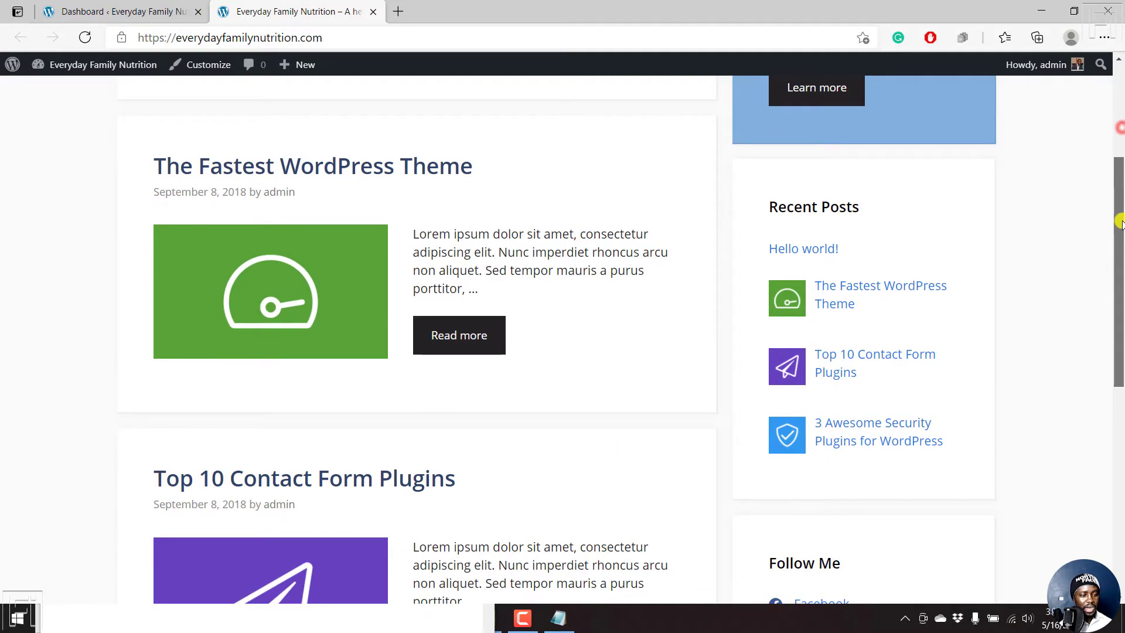
pyautogui.click(332, 170)
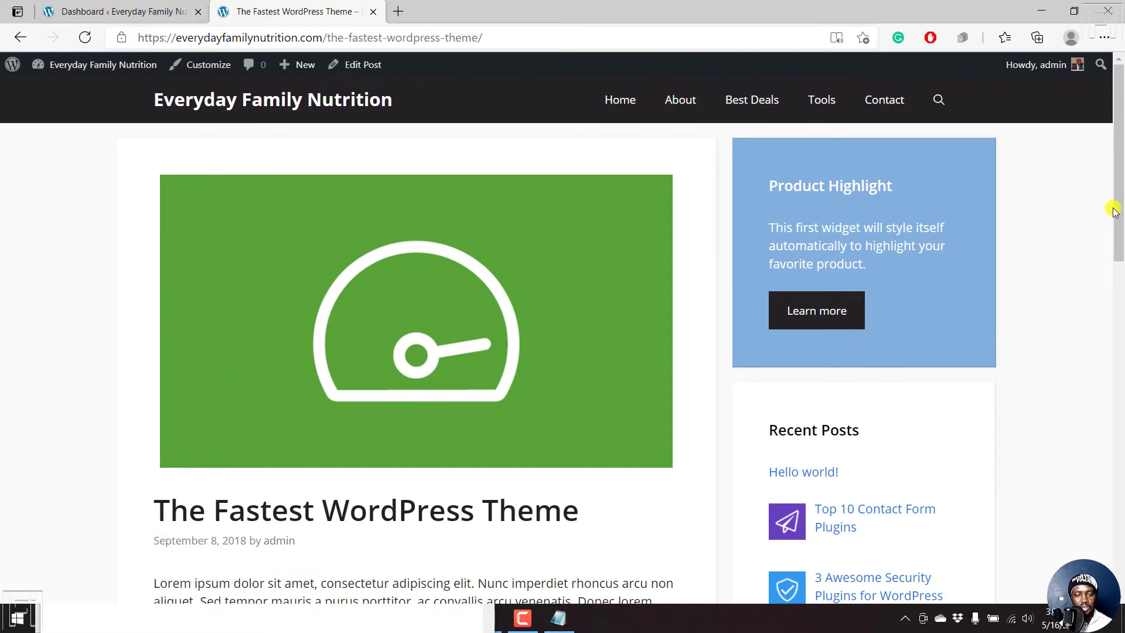
pyautogui.scroll(-3, 1113, 205)
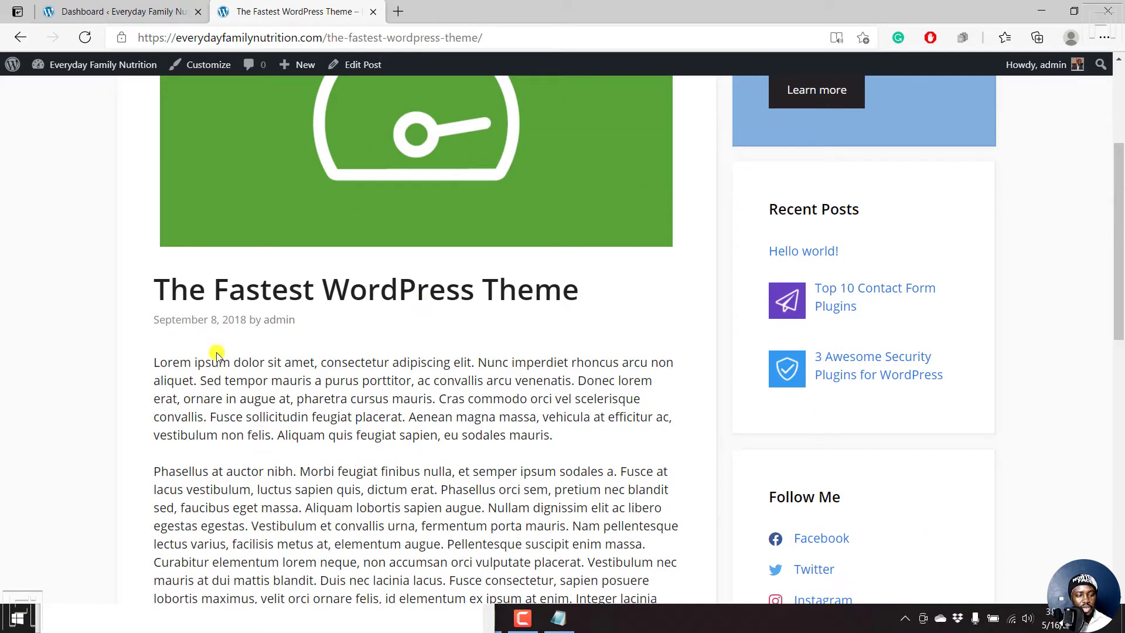
pyautogui.moveTo(154, 361); pyautogui.dragTo(665, 489)
pyautogui.click(434, 364)
pyautogui.scroll(-6, 1120, 187)
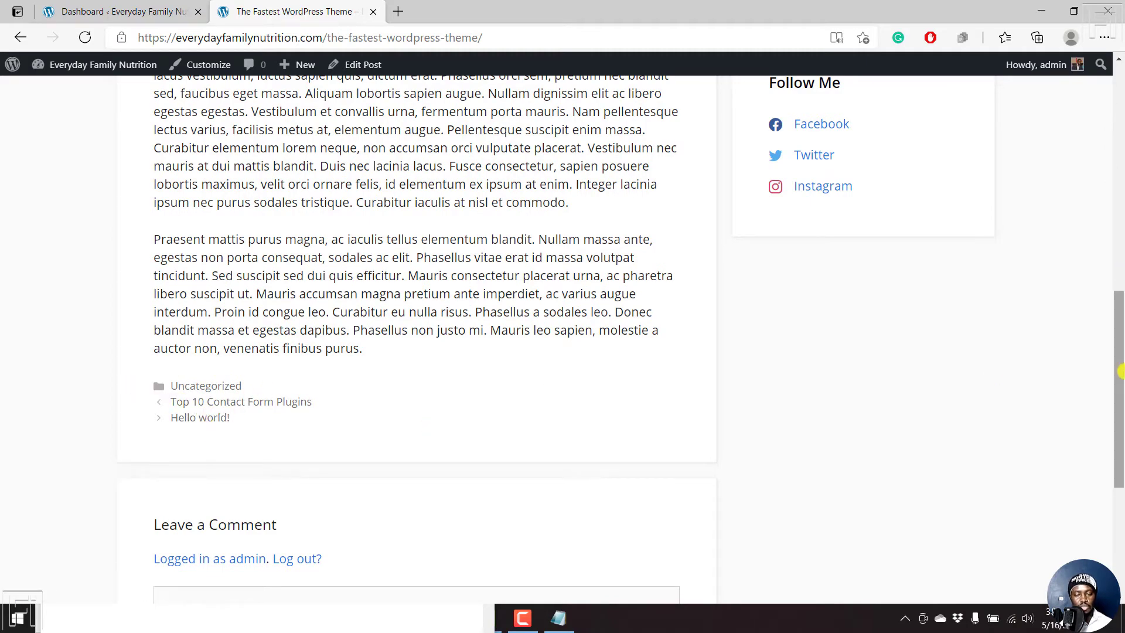
pyautogui.scroll(10, 1121, 371)
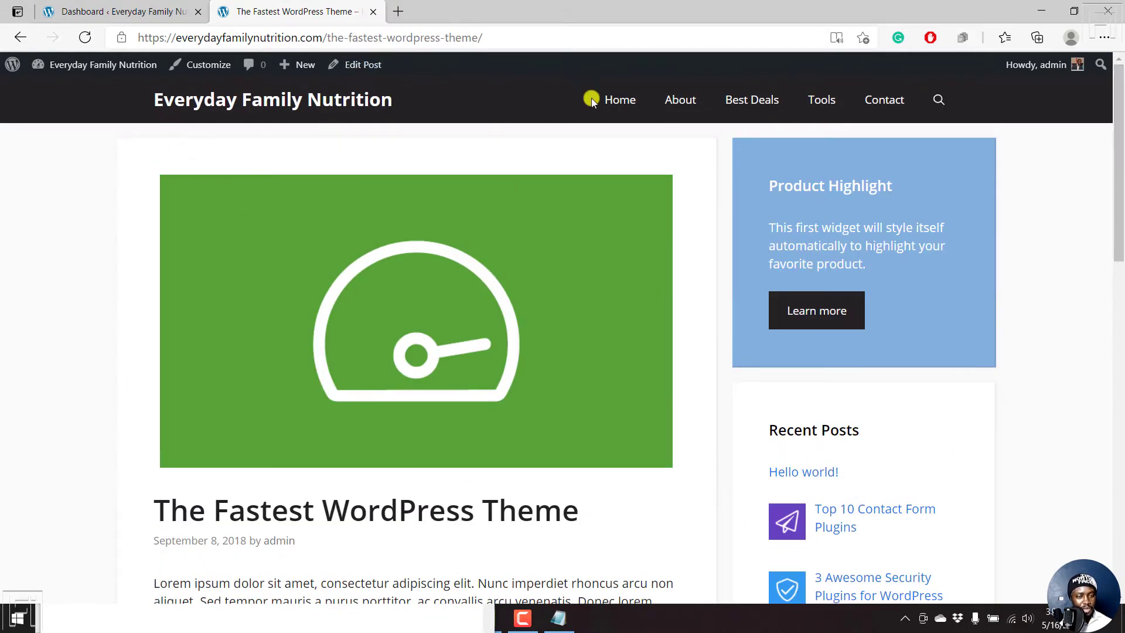
pyautogui.click(616, 102)
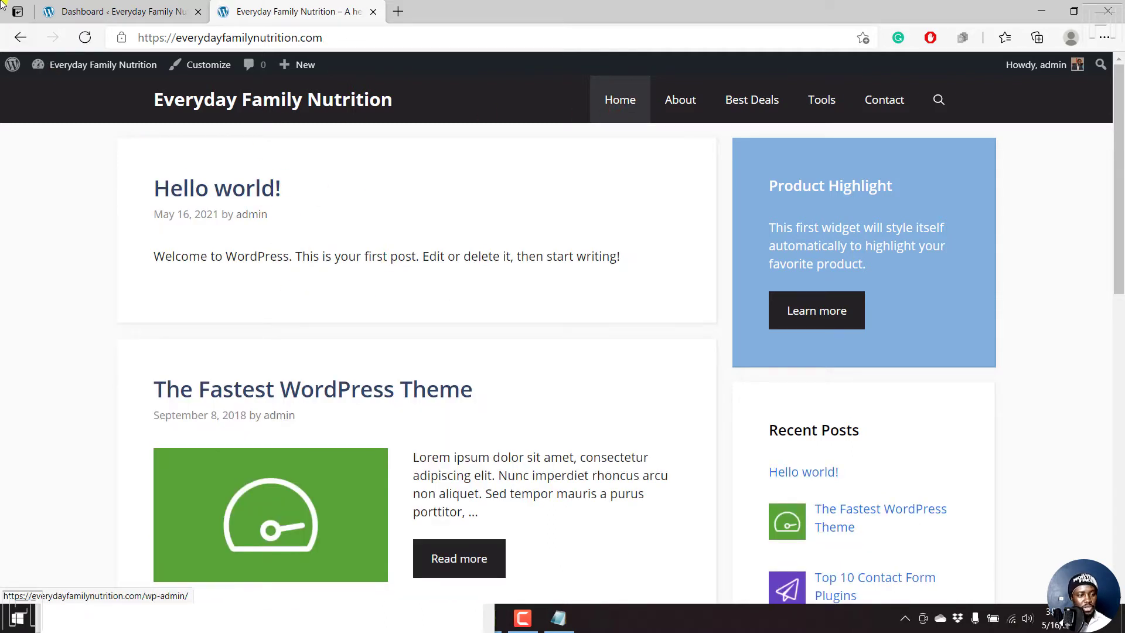
# Dismiss the welcome panel on the WordPress dashboard and start a new blog post.
pyautogui.click(82, 11)
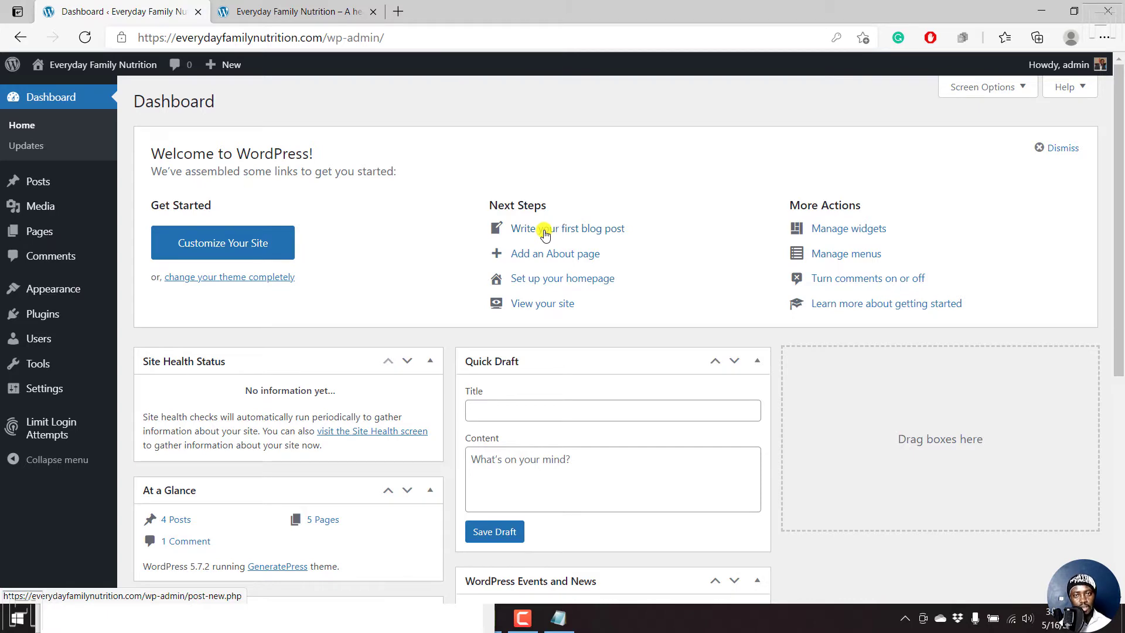
pyautogui.click(1056, 145)
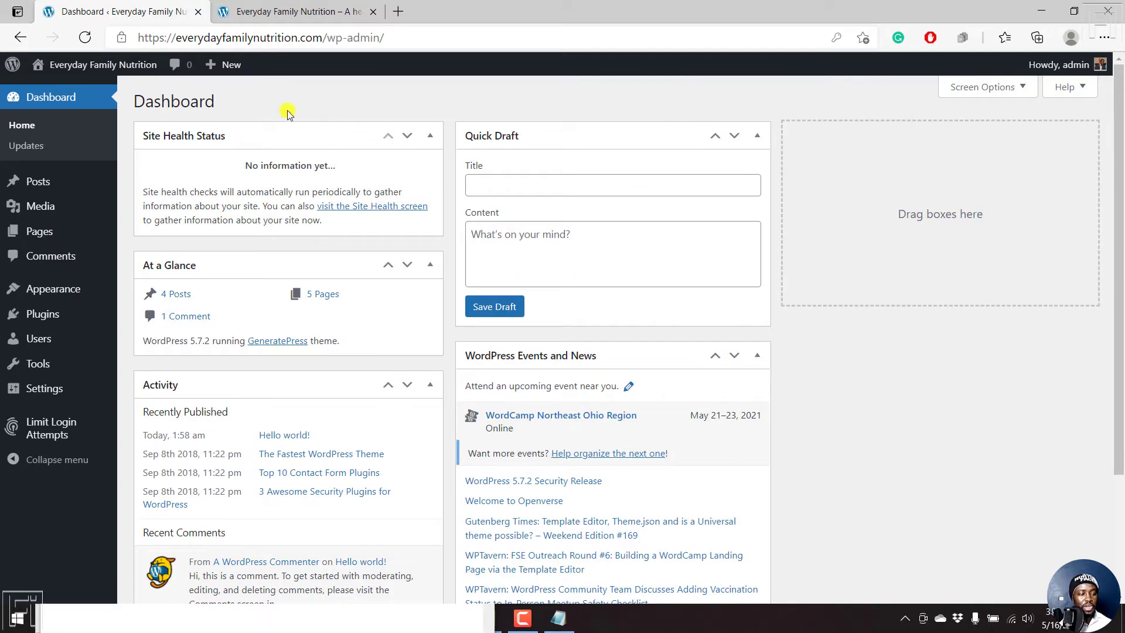
pyautogui.moveTo(226, 69)
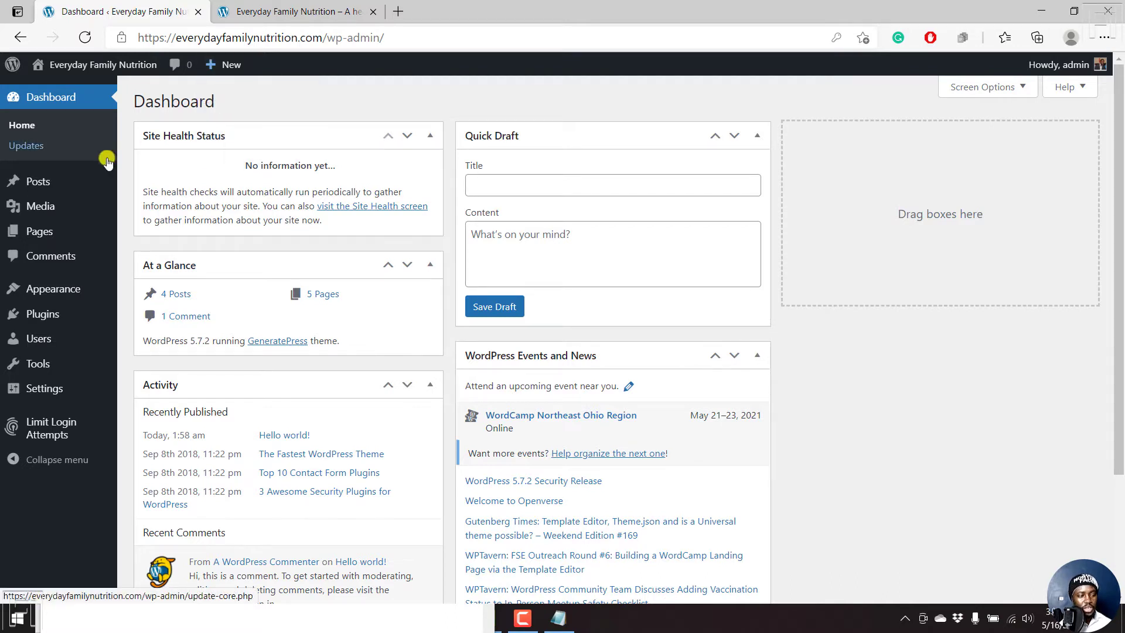
pyautogui.moveTo(23, 183)
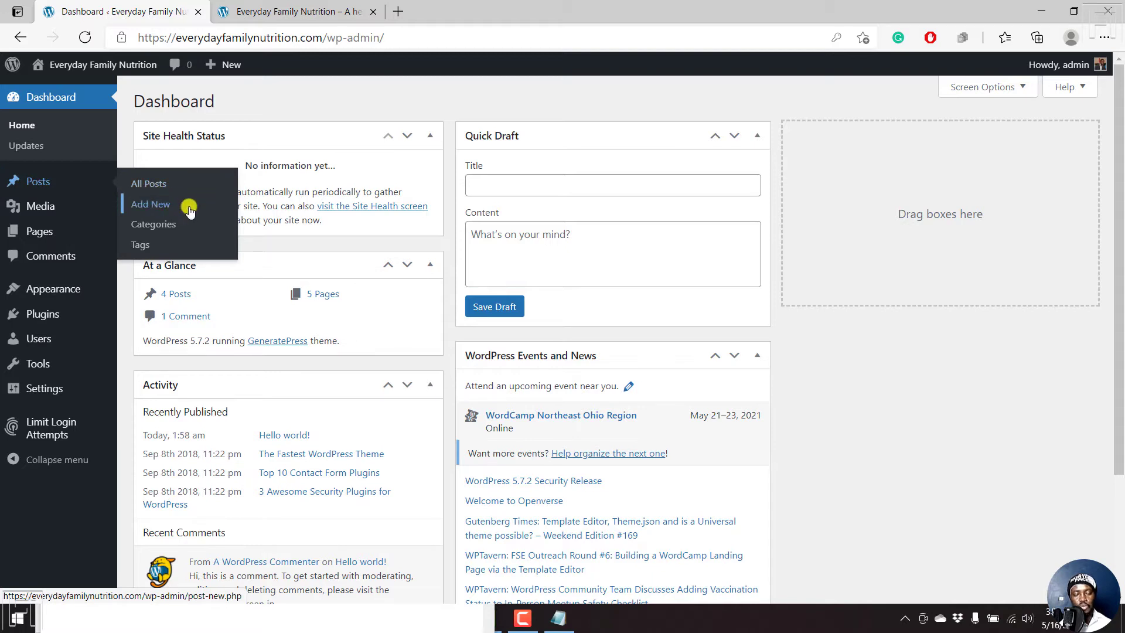
pyautogui.click(167, 206)
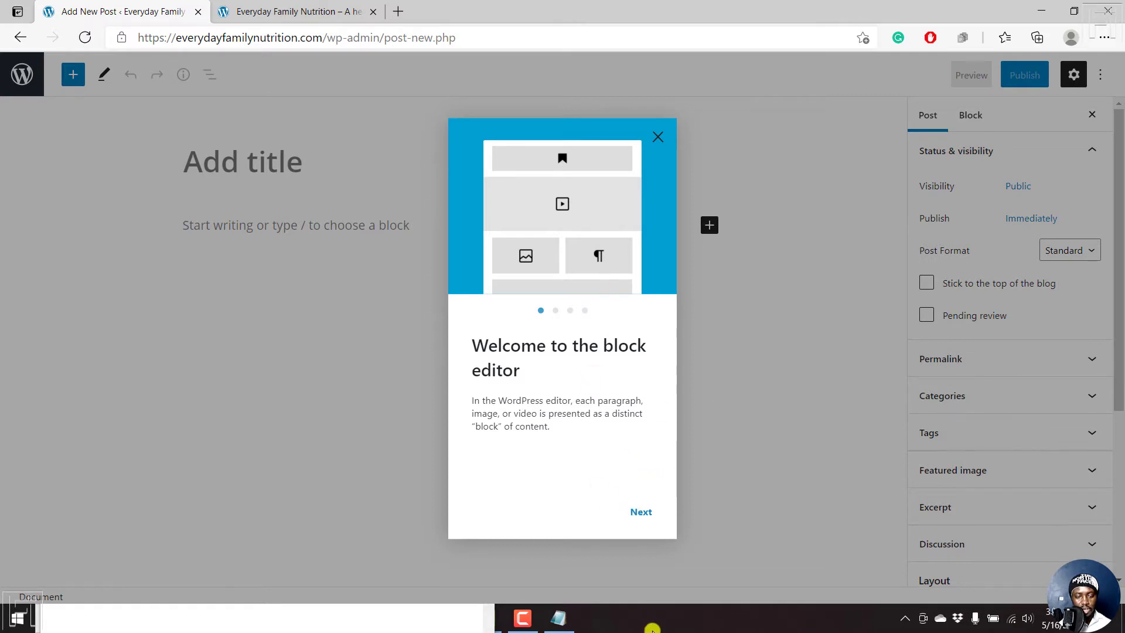
# Read through the block editor's welcome guide and close it.
pyautogui.click(642, 511)
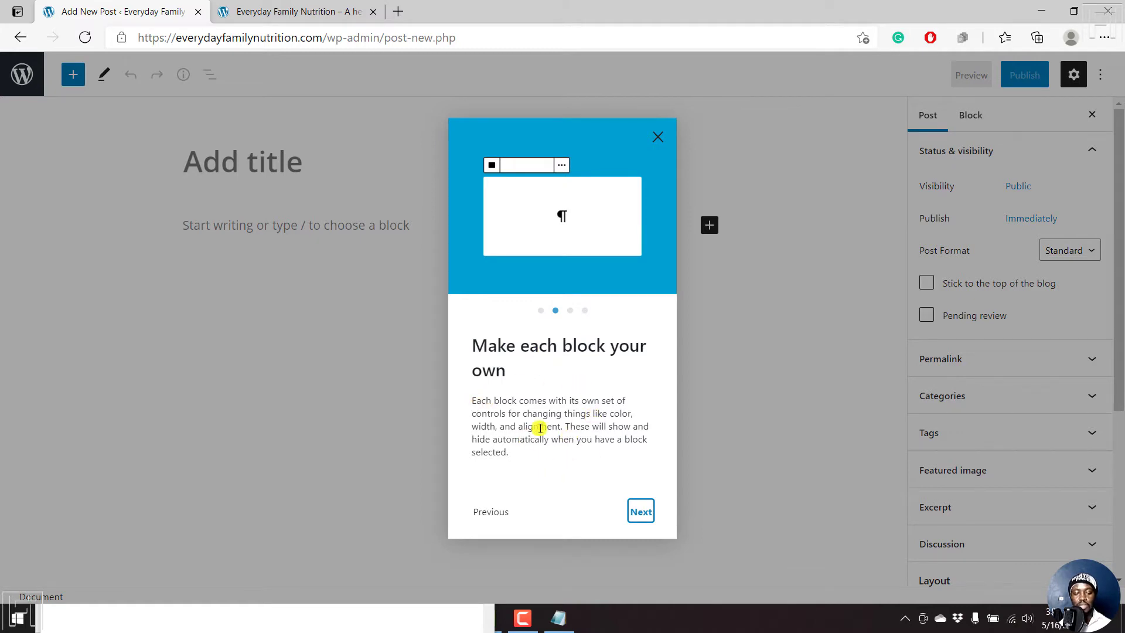
pyautogui.click(641, 513)
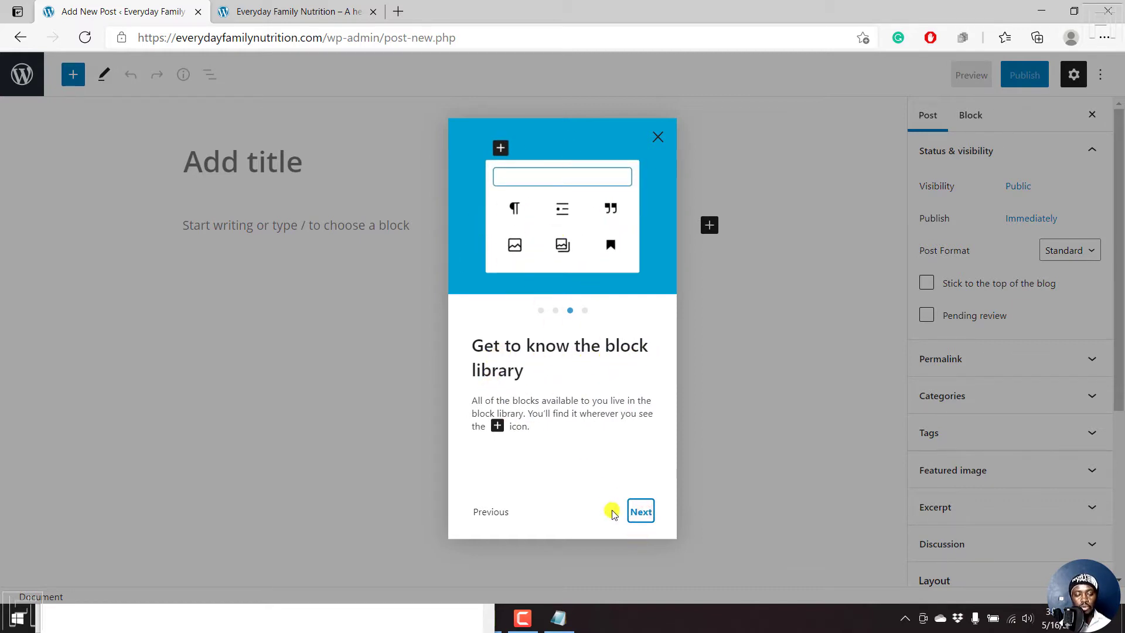
pyautogui.click(641, 512)
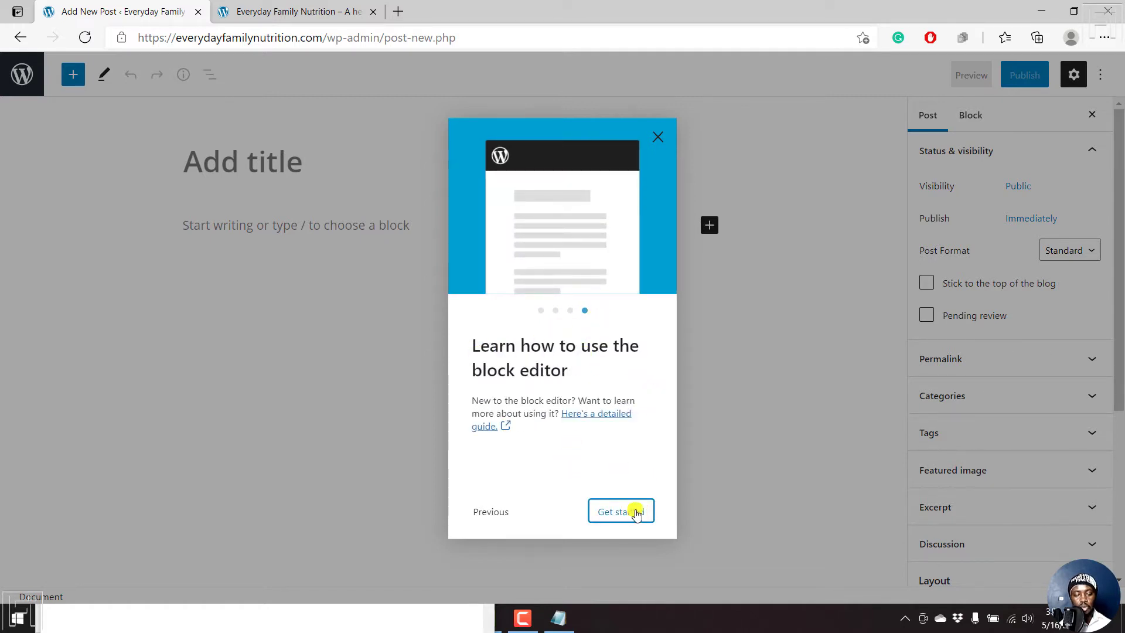
pyautogui.click(658, 140)
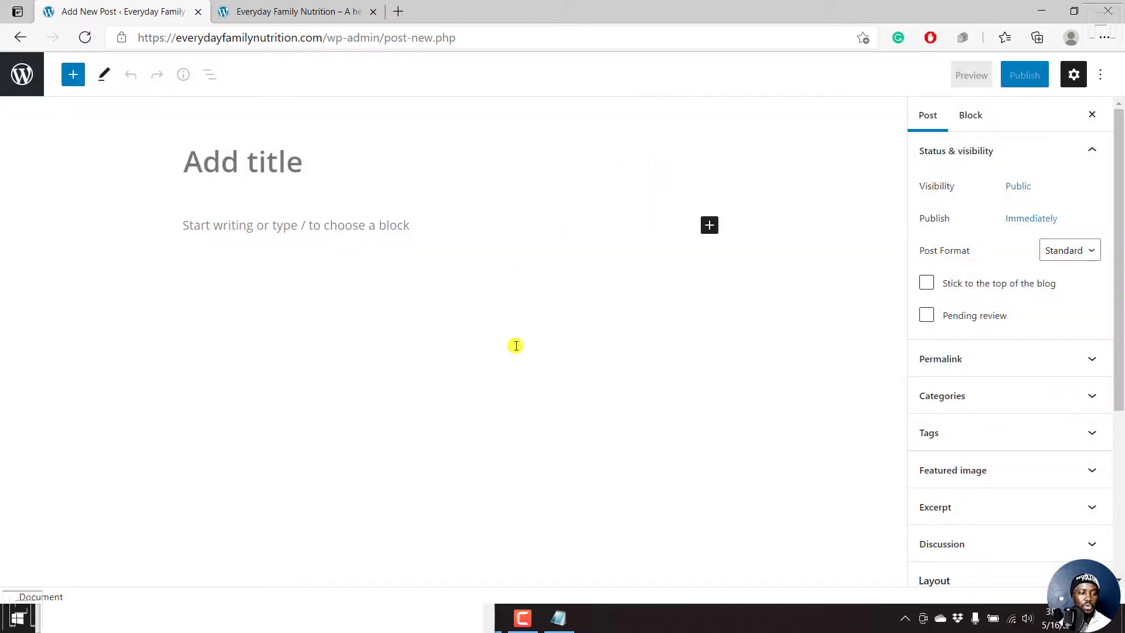
# Copy the headline "Should my baby consume eggs before his/her first birthday?" from the egg article in Word into the post title in Edge.
pyautogui.click(272, 170)
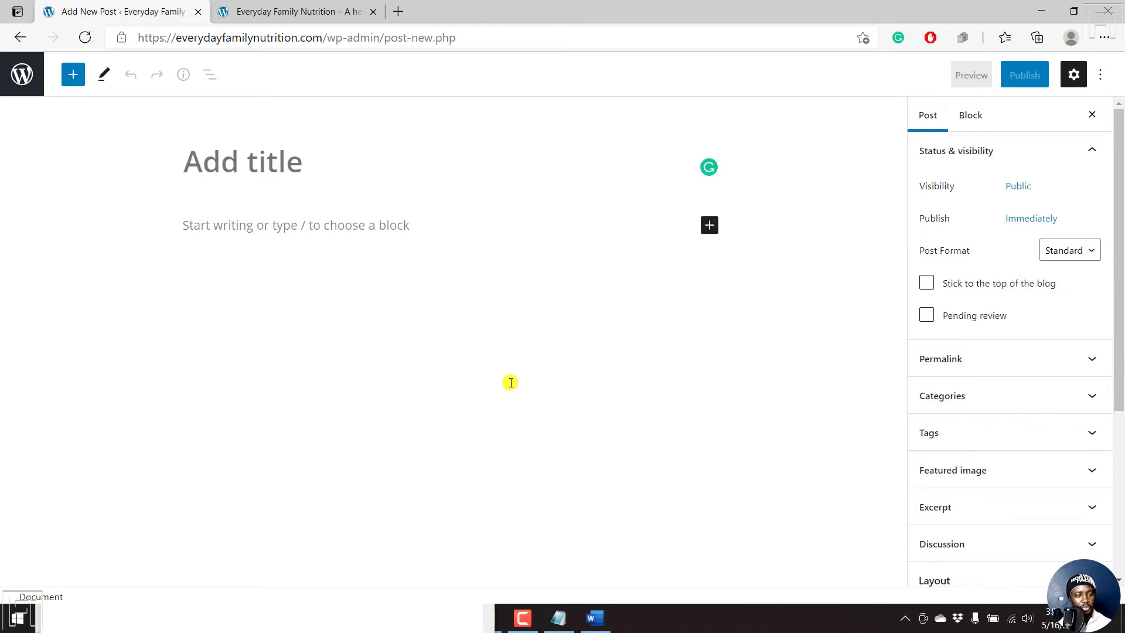
pyautogui.click(595, 617)
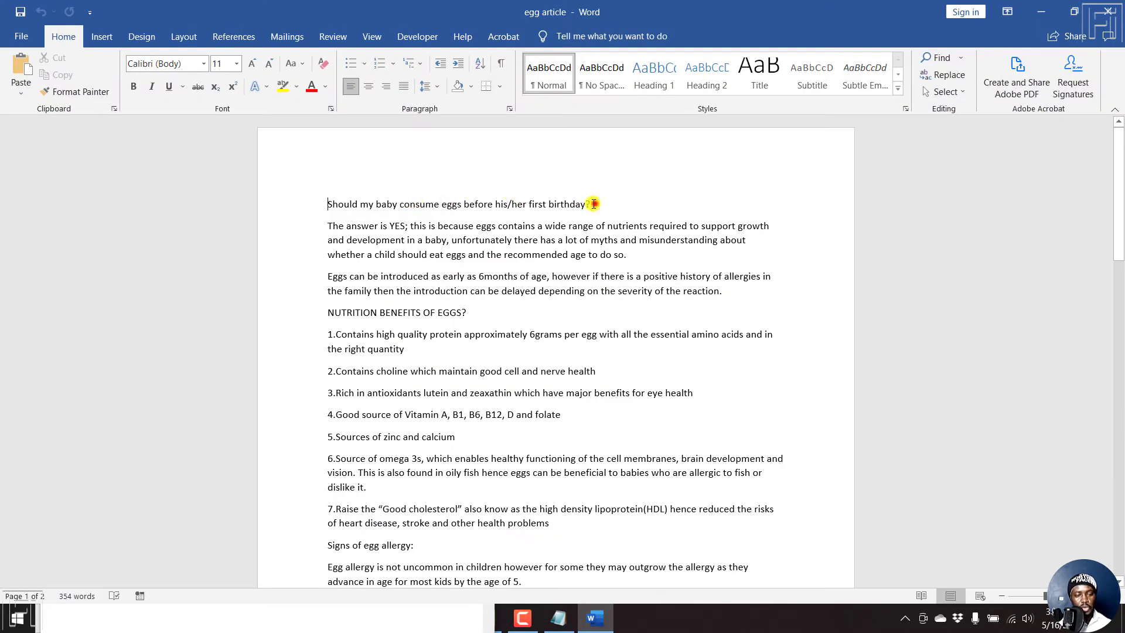
pyautogui.moveTo(593, 204); pyautogui.dragTo(352, 209)
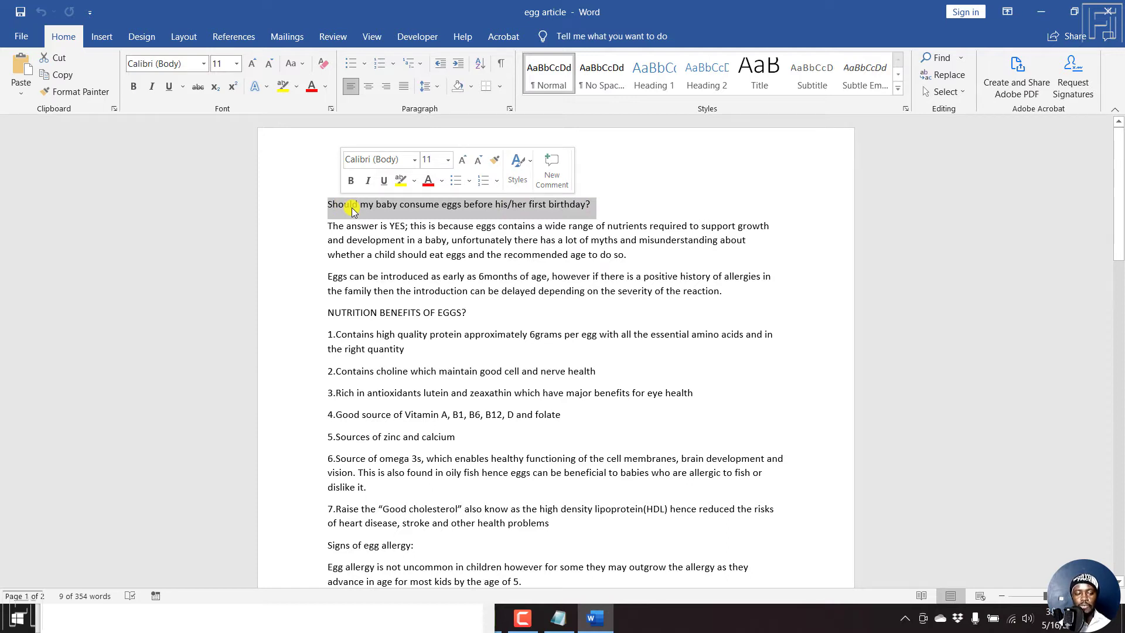
pyautogui.rightClick(352, 210)
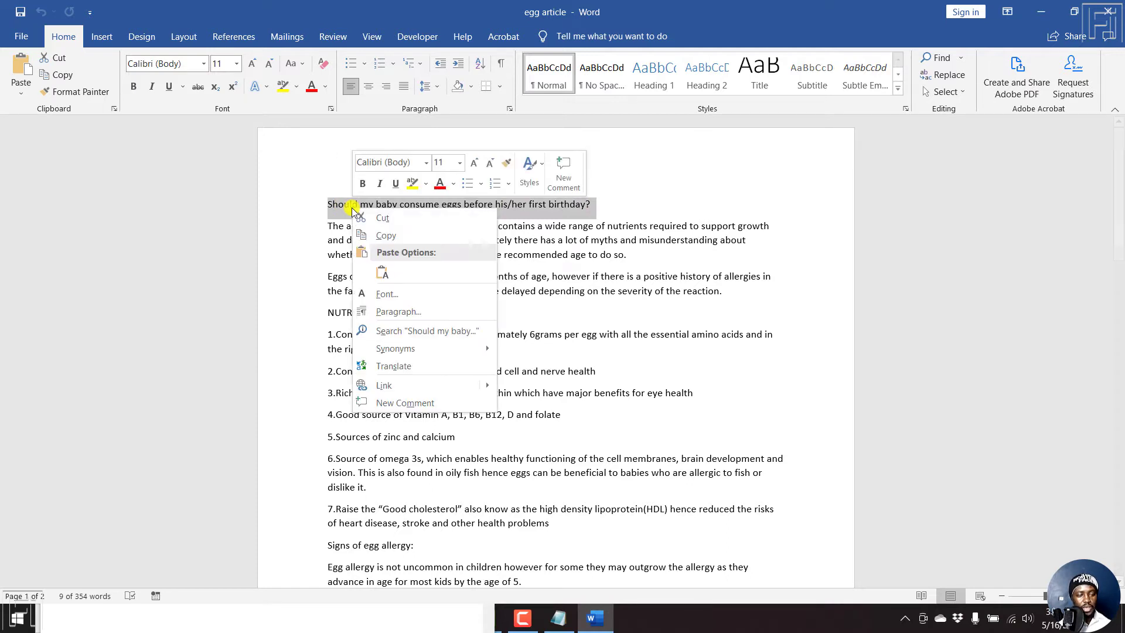
pyautogui.click(403, 233)
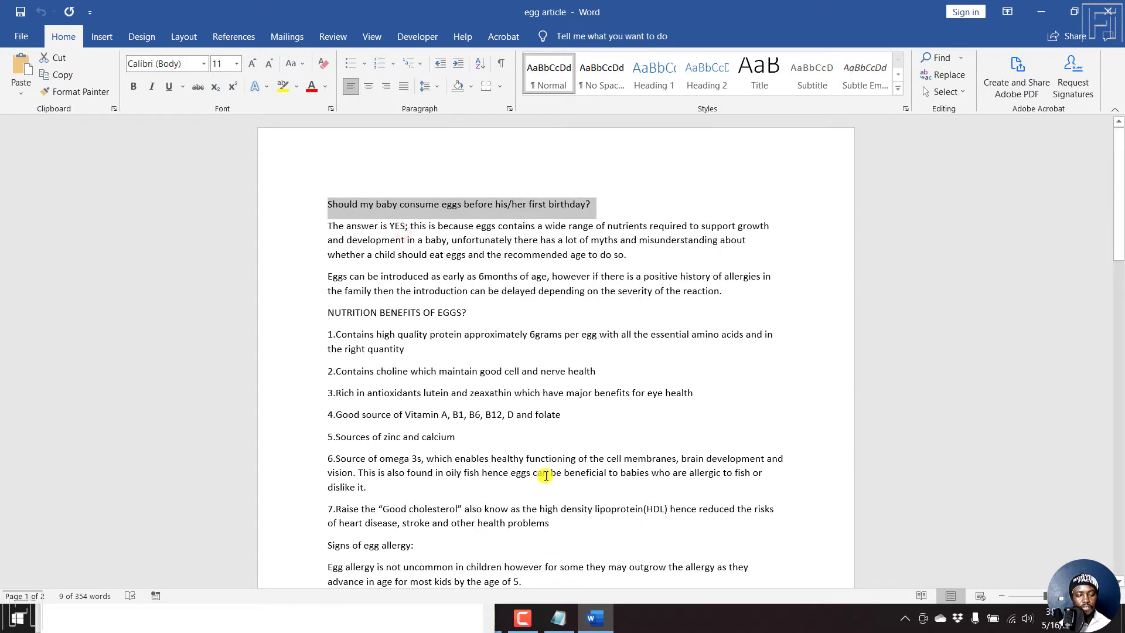
pyautogui.click(807, 630)
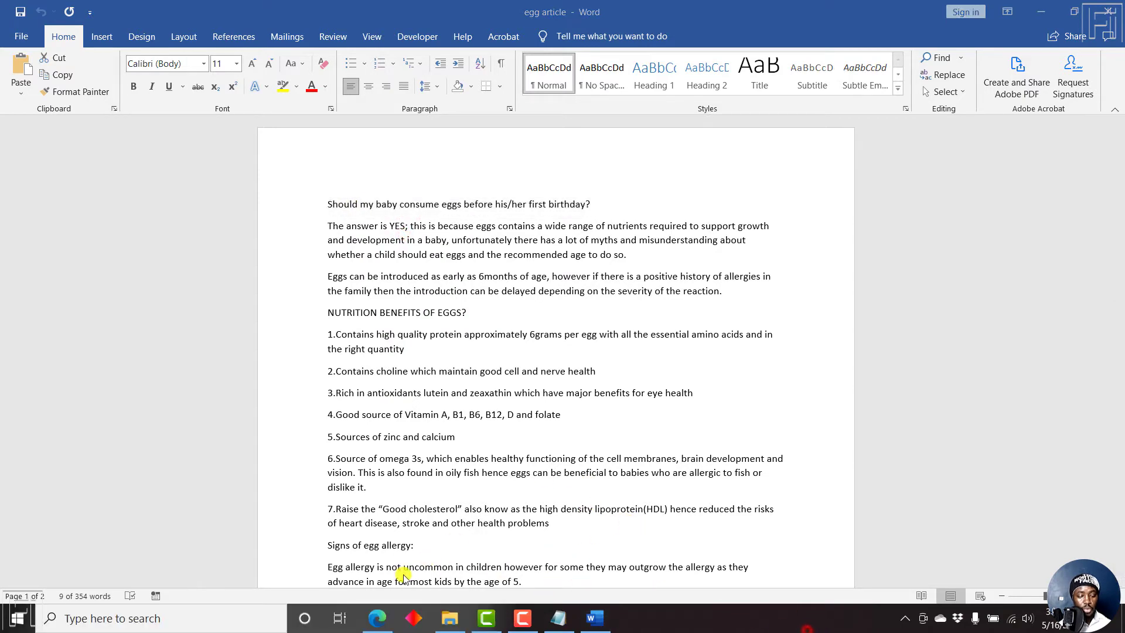
pyautogui.click(377, 618)
pyautogui.hotkey('ctrl', 'v')
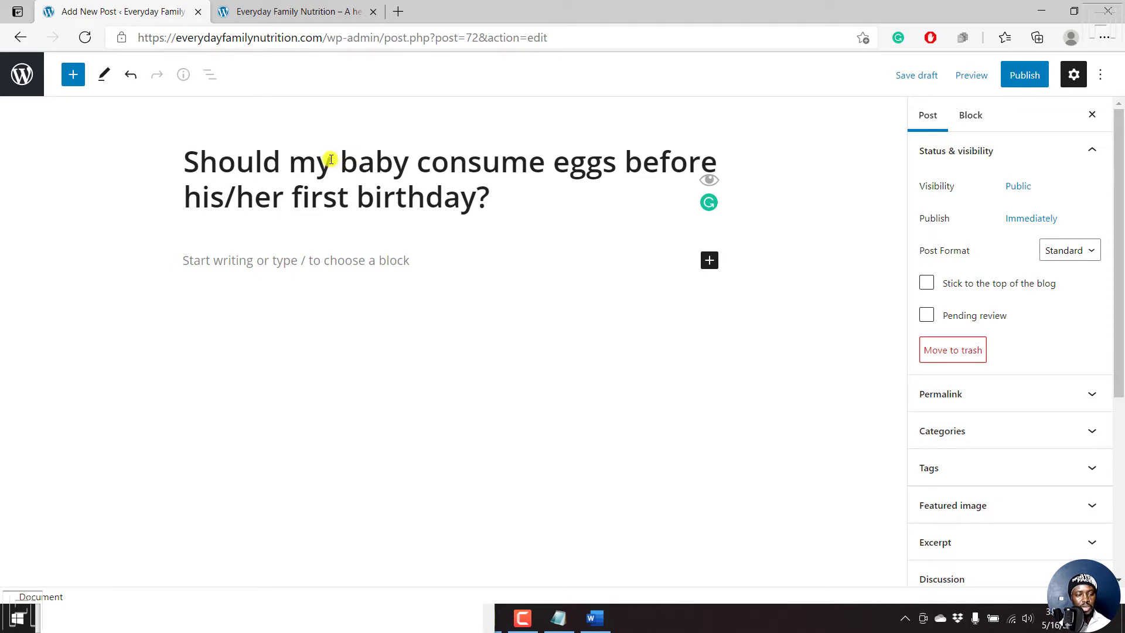
# Capitalize the first letters of My, Baby, Consume, Eggs, First and Birthday in the post title.
pyautogui.doubleClick(298, 162)
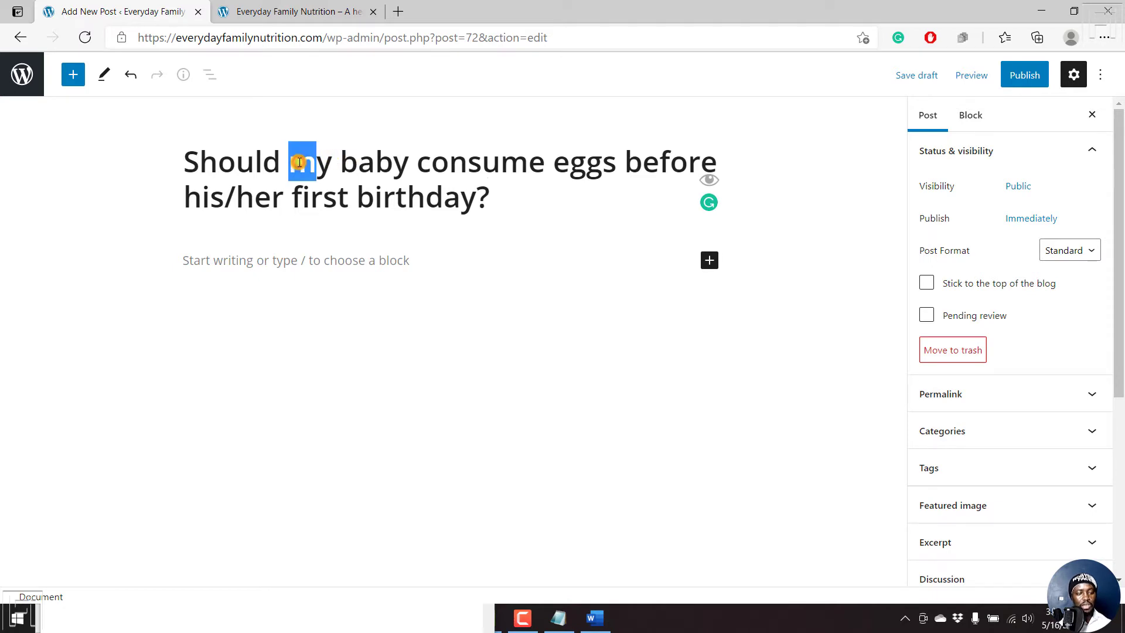
pyautogui.write('My')
pyautogui.press('Right')
pyautogui.hotkey('shift', 'Right')
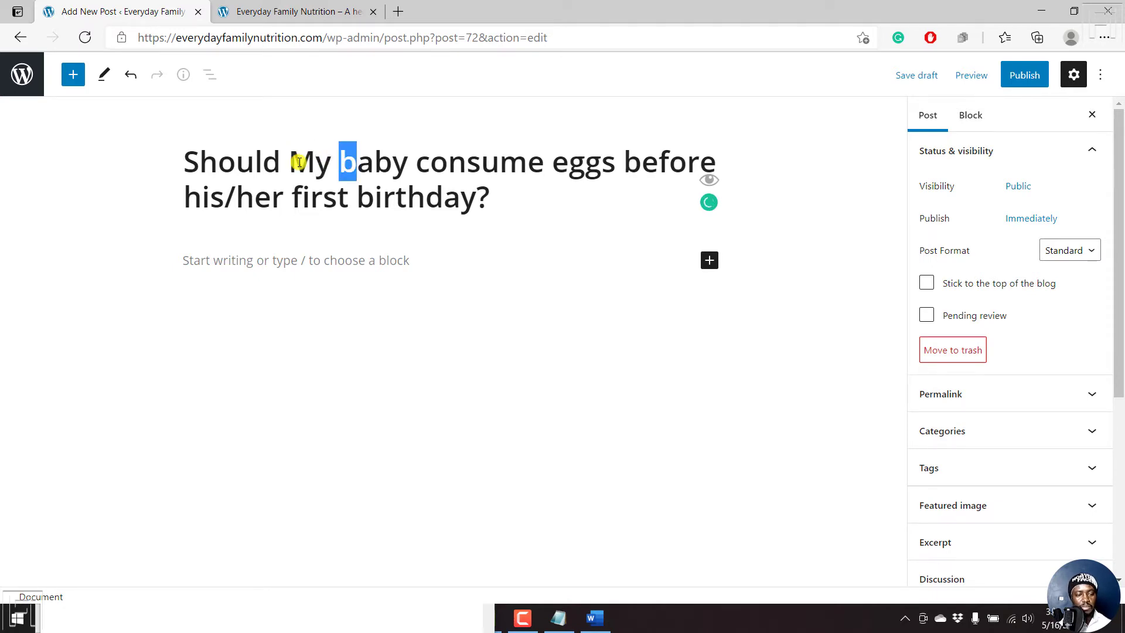
pyautogui.write('B')
pyautogui.press('Right')
pyautogui.hotkey('shift', 'Right')
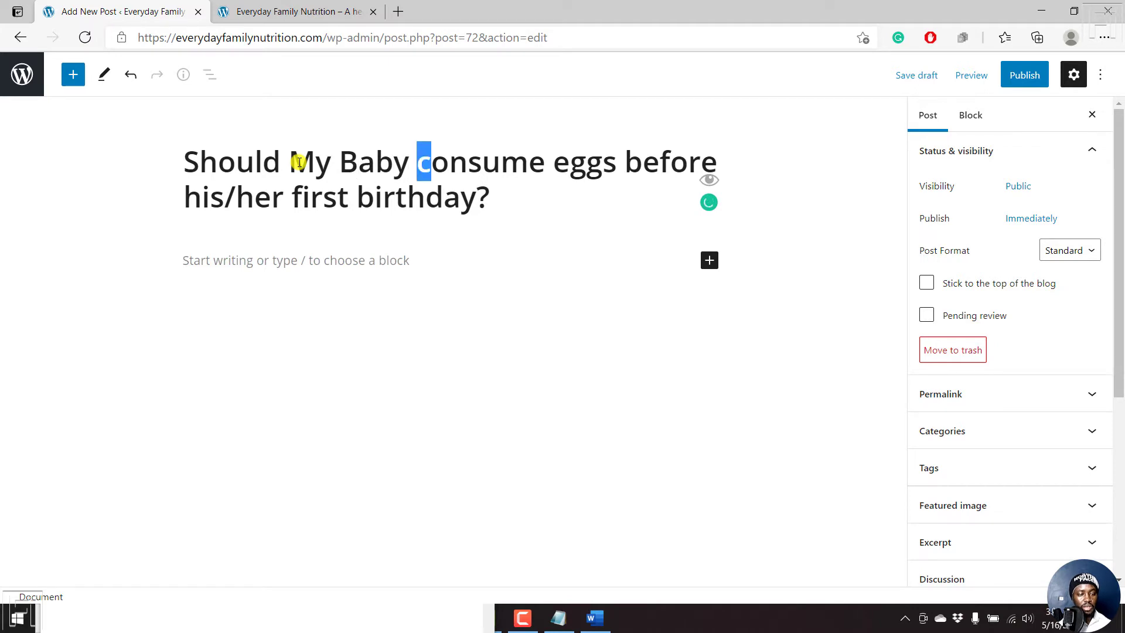
pyautogui.write('C')
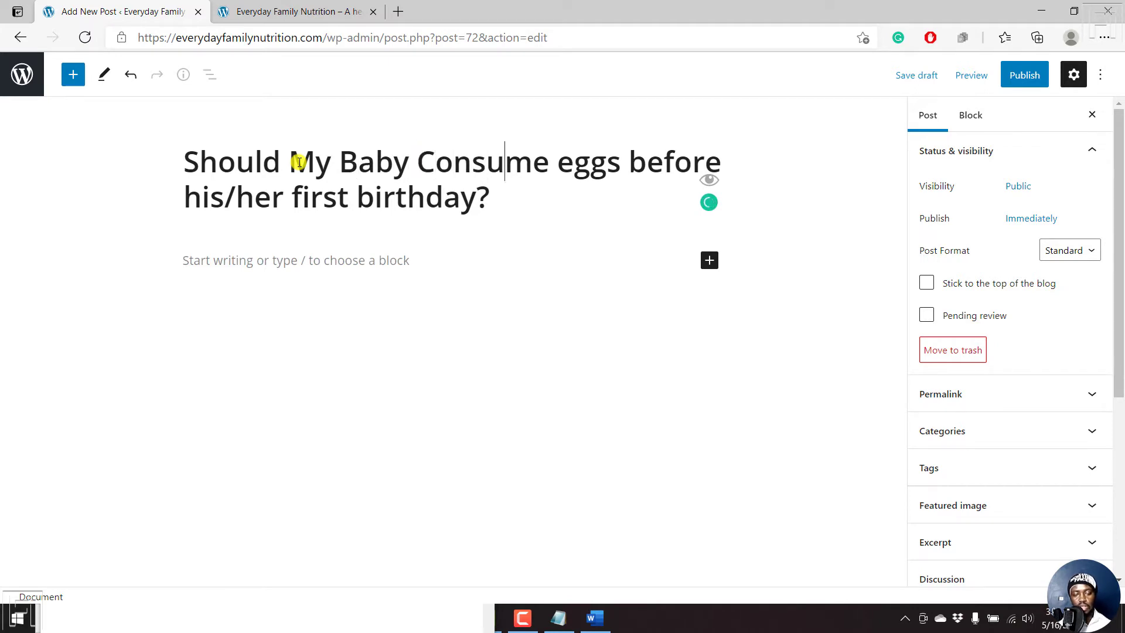
pyautogui.hotkey('shift', 'Right')
pyautogui.write('E')
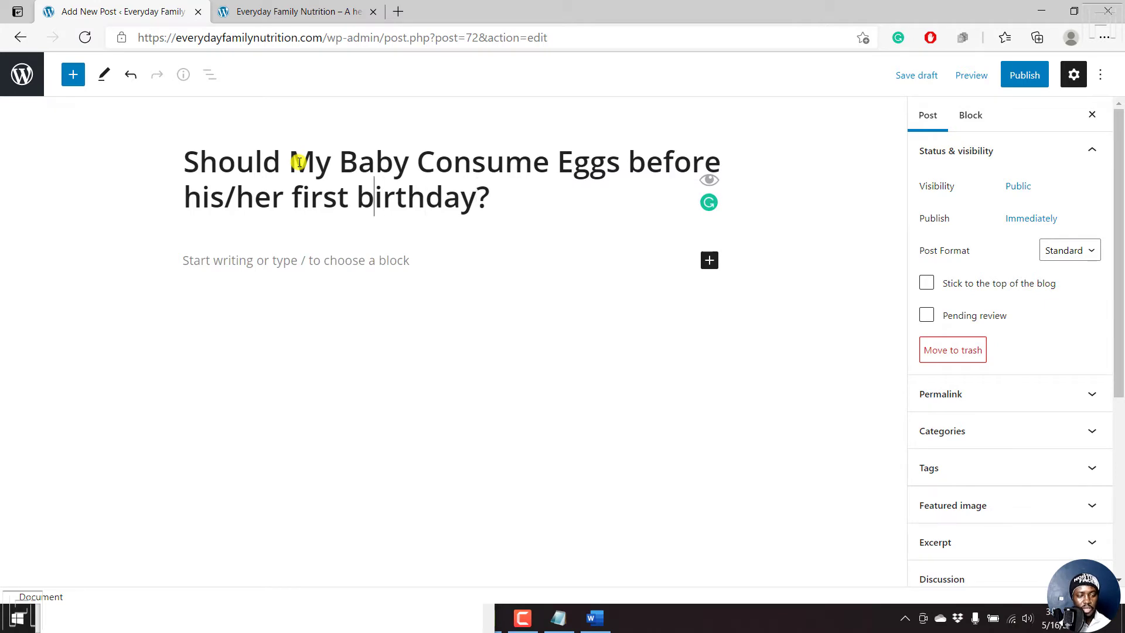
pyautogui.hotkey('shift', 'Right')
pyautogui.write('B')
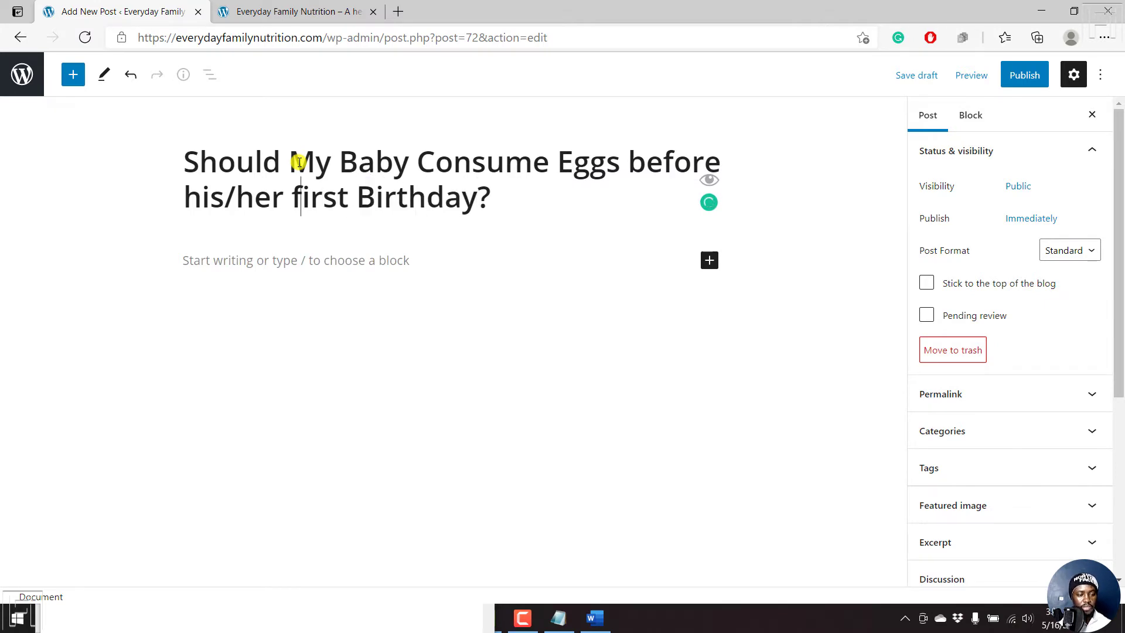
pyautogui.hotkey('shift', 'Right')
pyautogui.write('F')
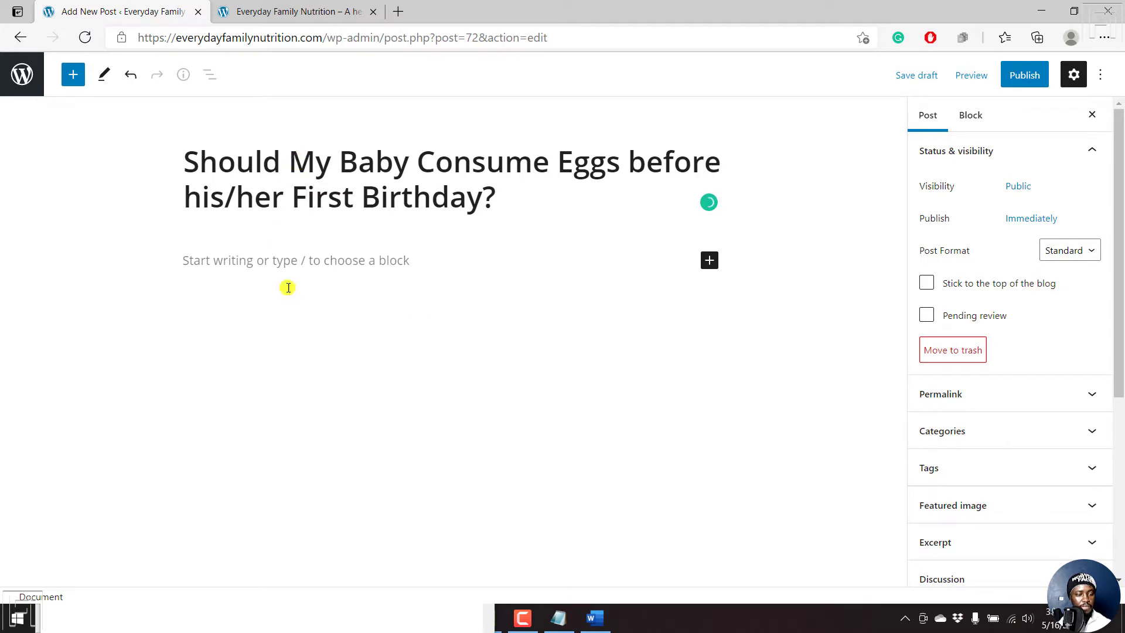
# Copy the two introductory paragraphs below the headline from the Word article into the post body in Edge.
pyautogui.click(308, 265)
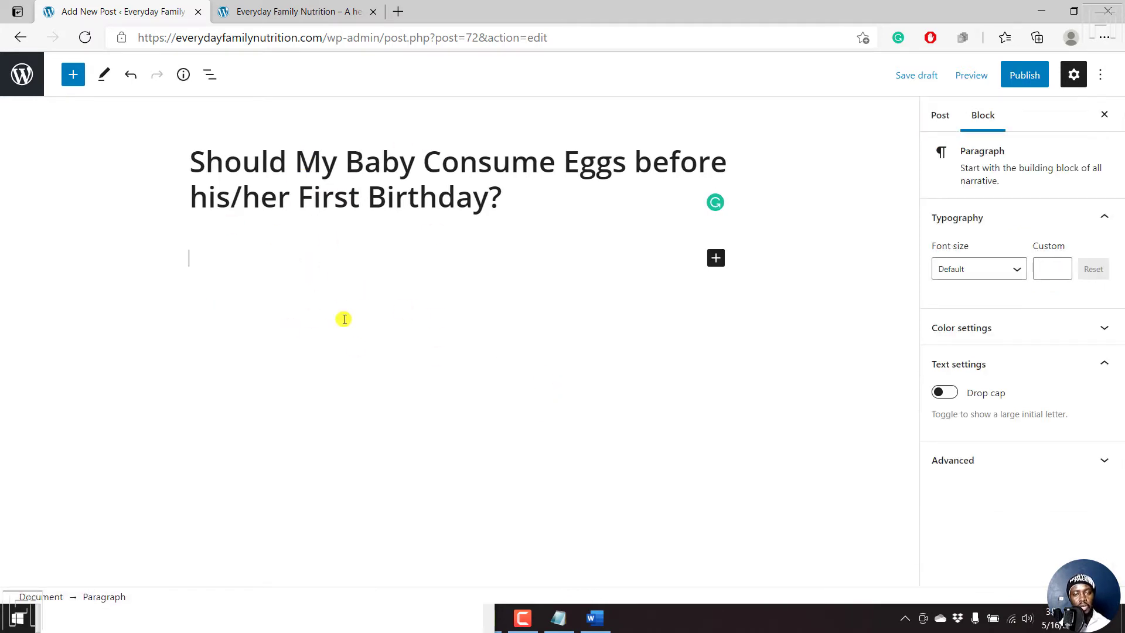
pyautogui.click(595, 618)
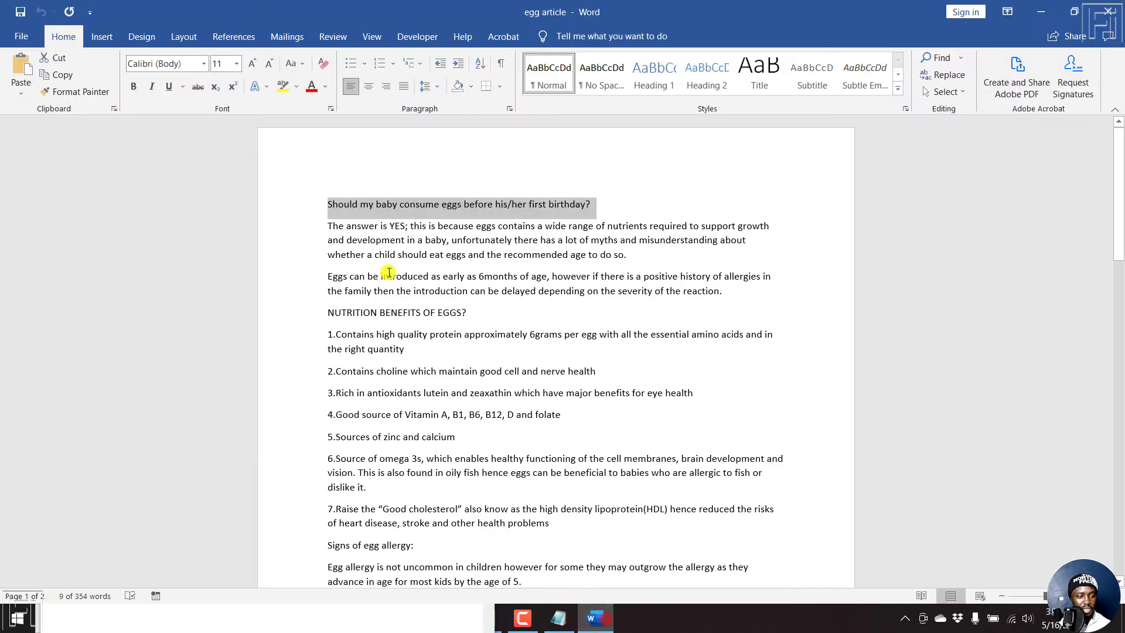
pyautogui.moveTo(327, 226); pyautogui.dragTo(720, 287)
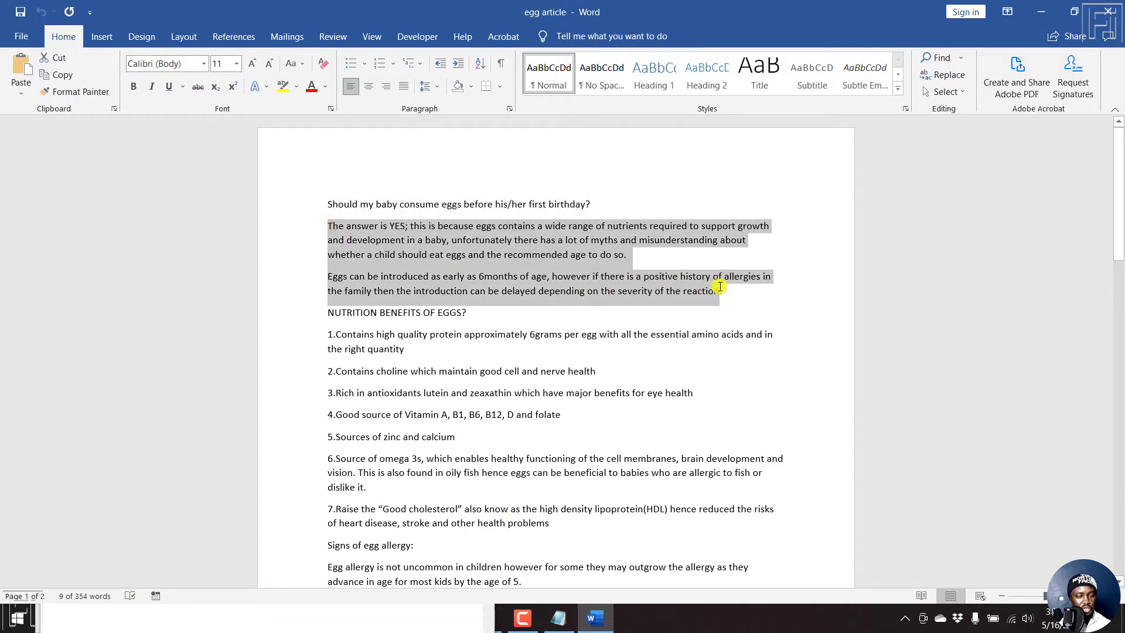
pyautogui.rightClick(563, 228)
pyautogui.click(613, 254)
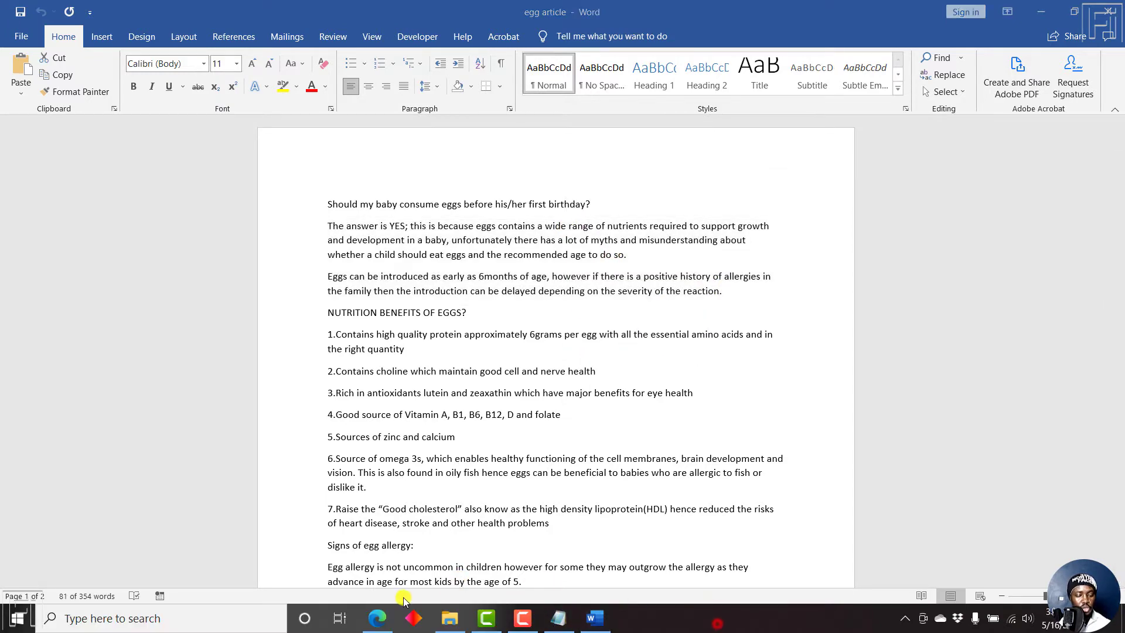
pyautogui.click(378, 618)
pyautogui.hotkey('ctrl', 'v')
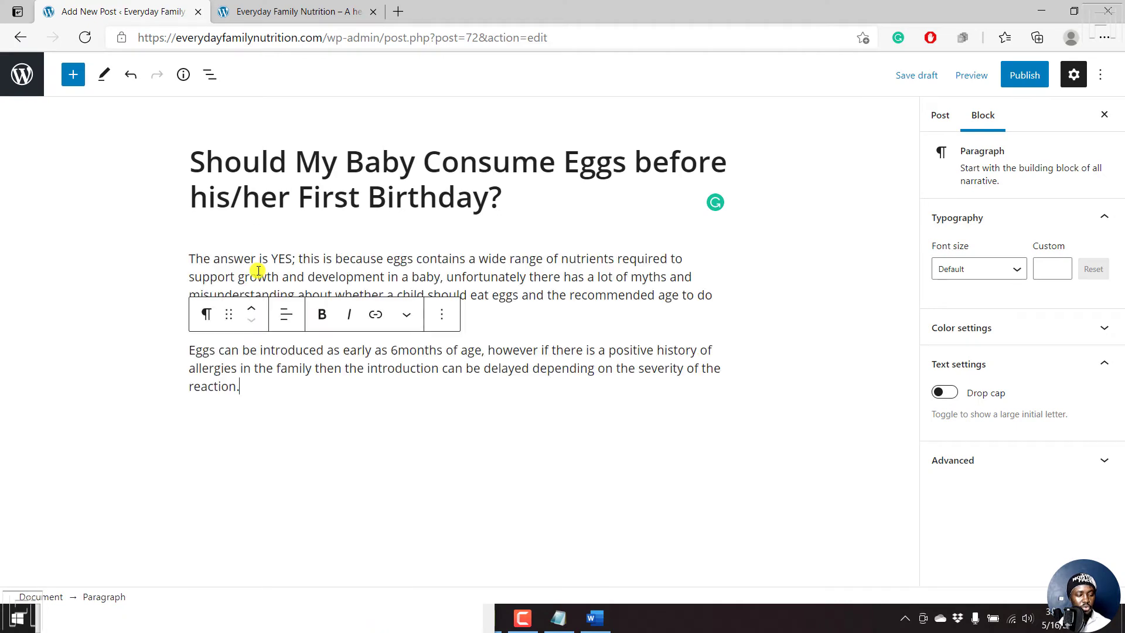
# Accept Grammarly's corrections in the two introductory paragraphs: "however,", "contain", "unfortunately," and "misunderstandings".
pyautogui.click(648, 277)
pyautogui.moveTo(518, 350)
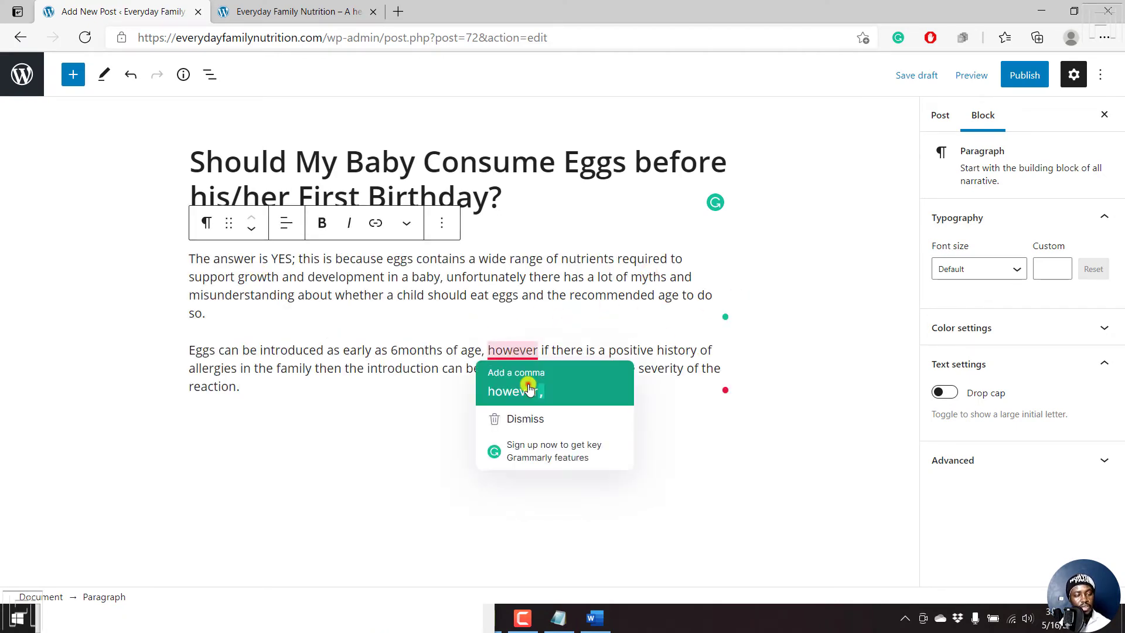
pyautogui.click(526, 384)
pyautogui.moveTo(446, 256)
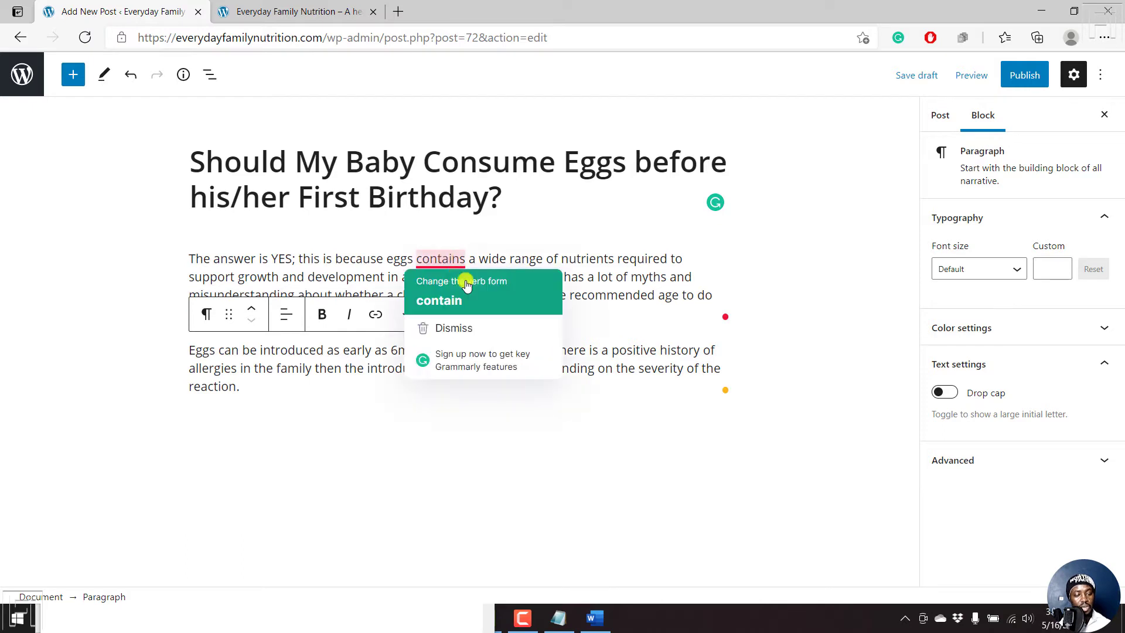
pyautogui.click(484, 301)
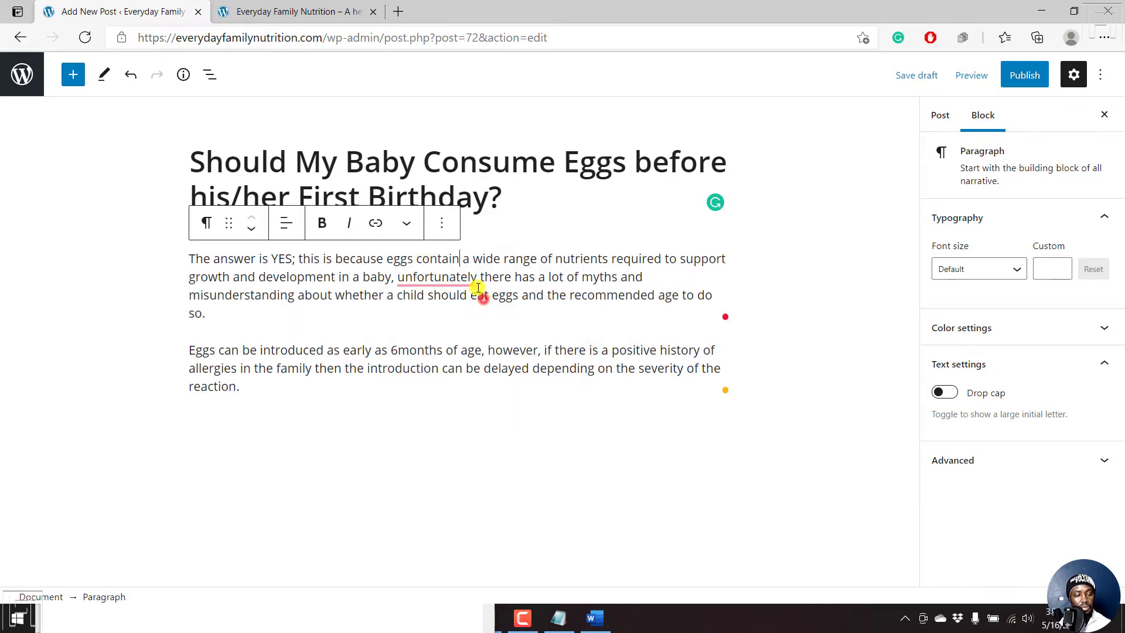
pyautogui.moveTo(476, 291)
pyautogui.click(465, 318)
pyautogui.moveTo(274, 298)
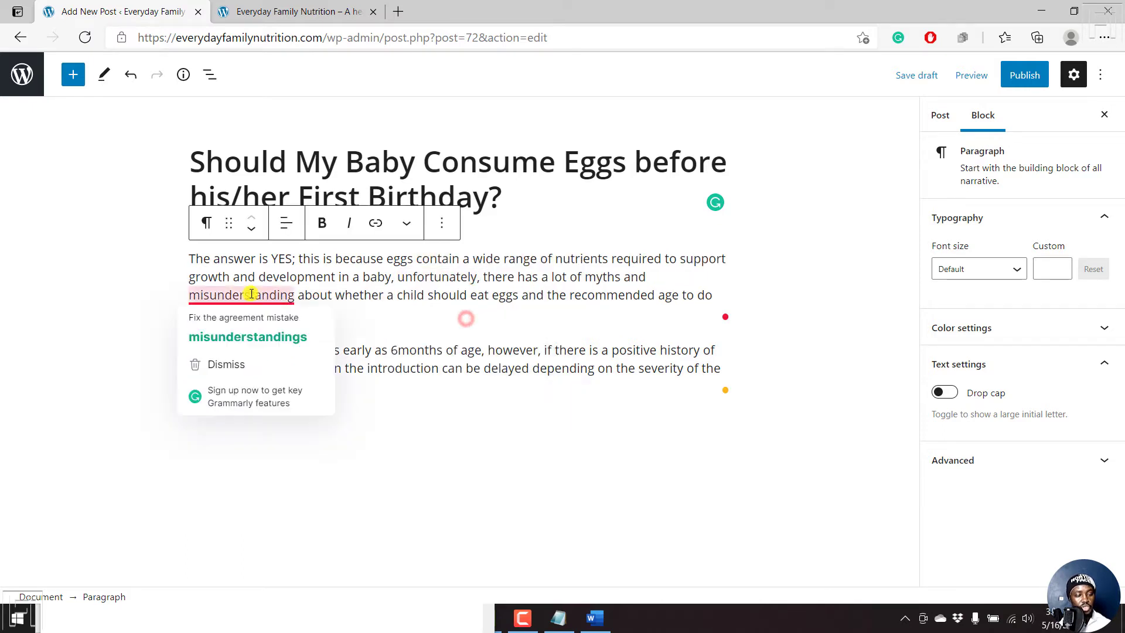
pyautogui.click(259, 327)
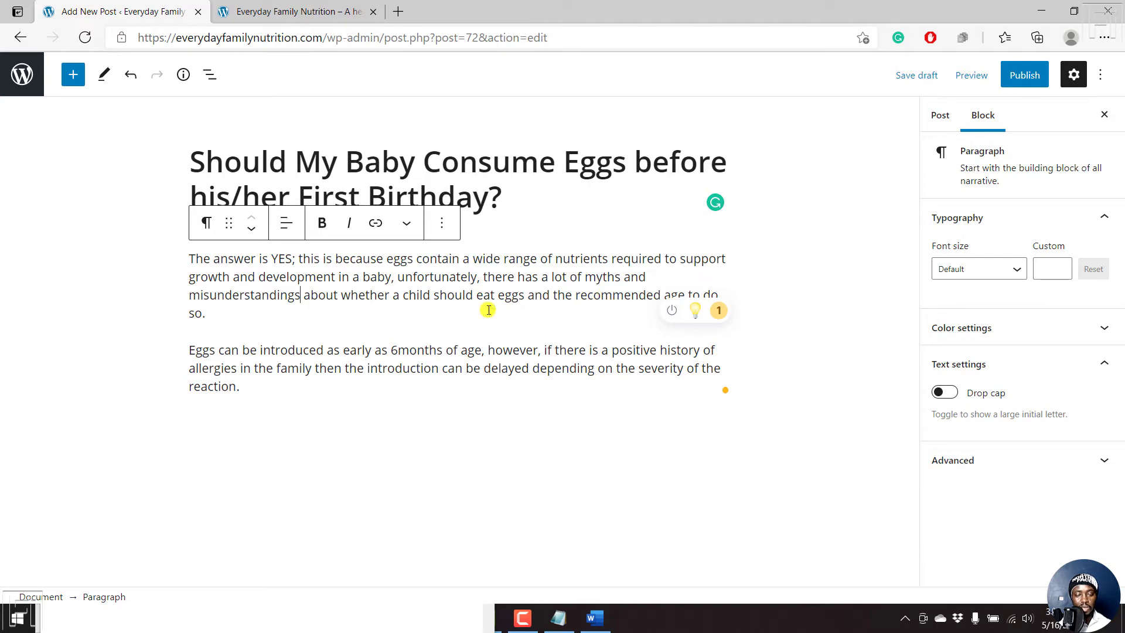
pyautogui.click(389, 380)
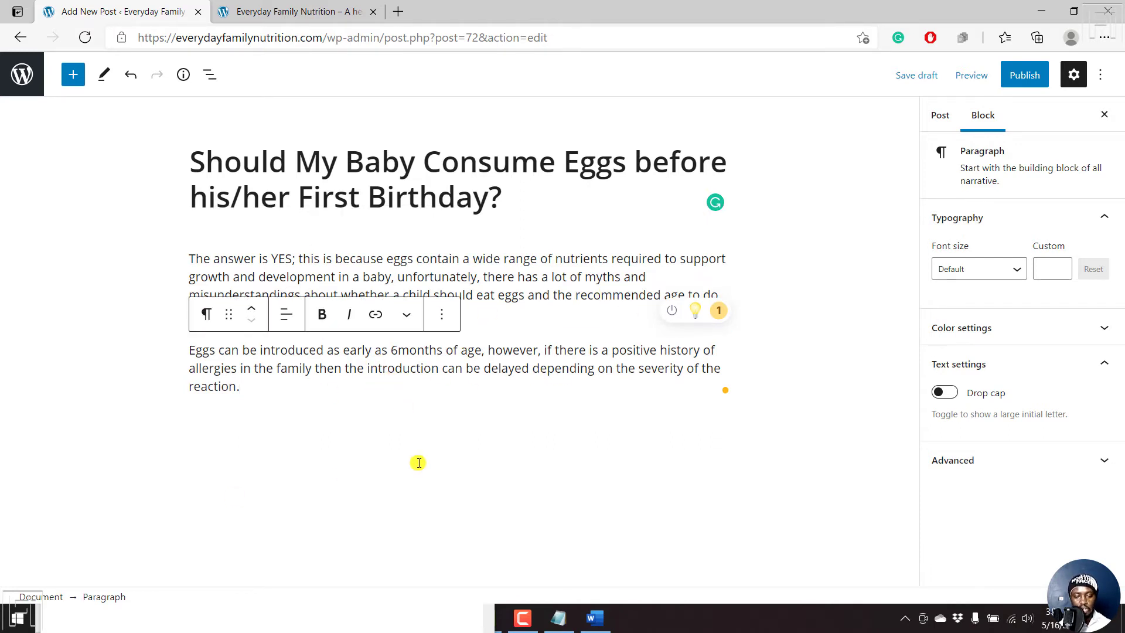
pyautogui.click(485, 270)
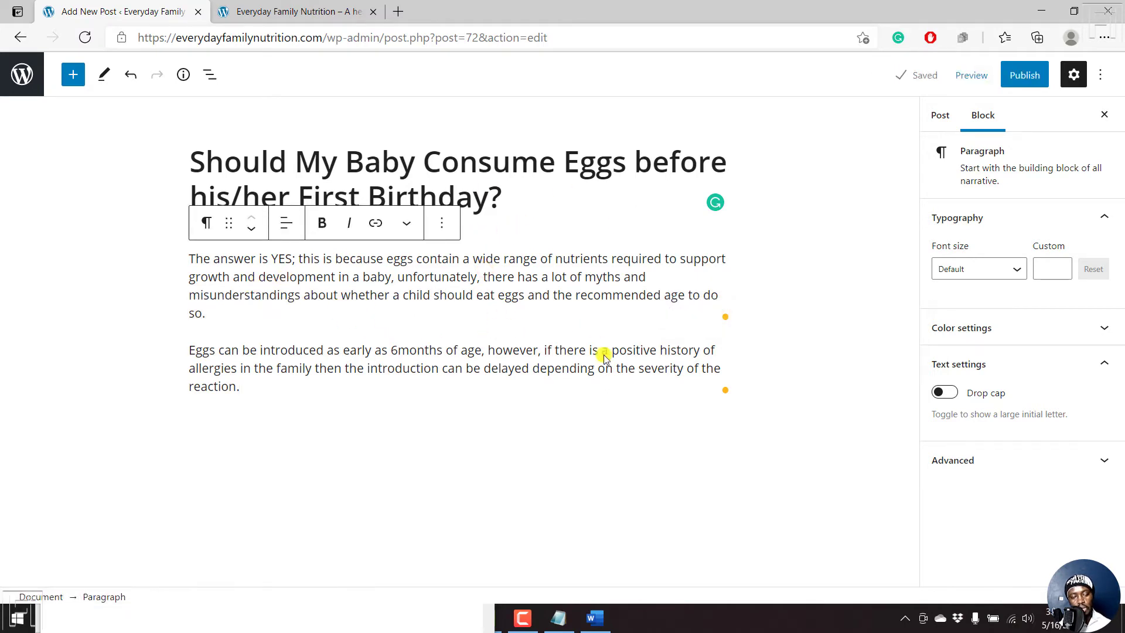
# Start a new empty paragraph below the second introductory paragraph and copy the heading "NUTRITION BENEFITS OF EGGS?" from the Word article.
pyautogui.click(302, 399)
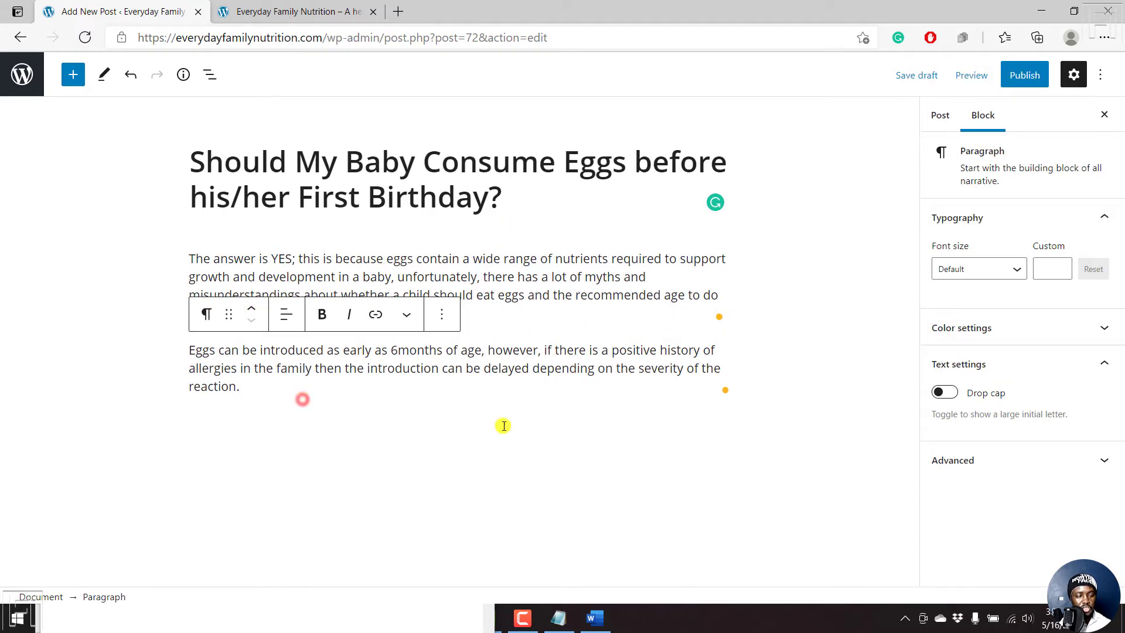
pyautogui.press('Return')
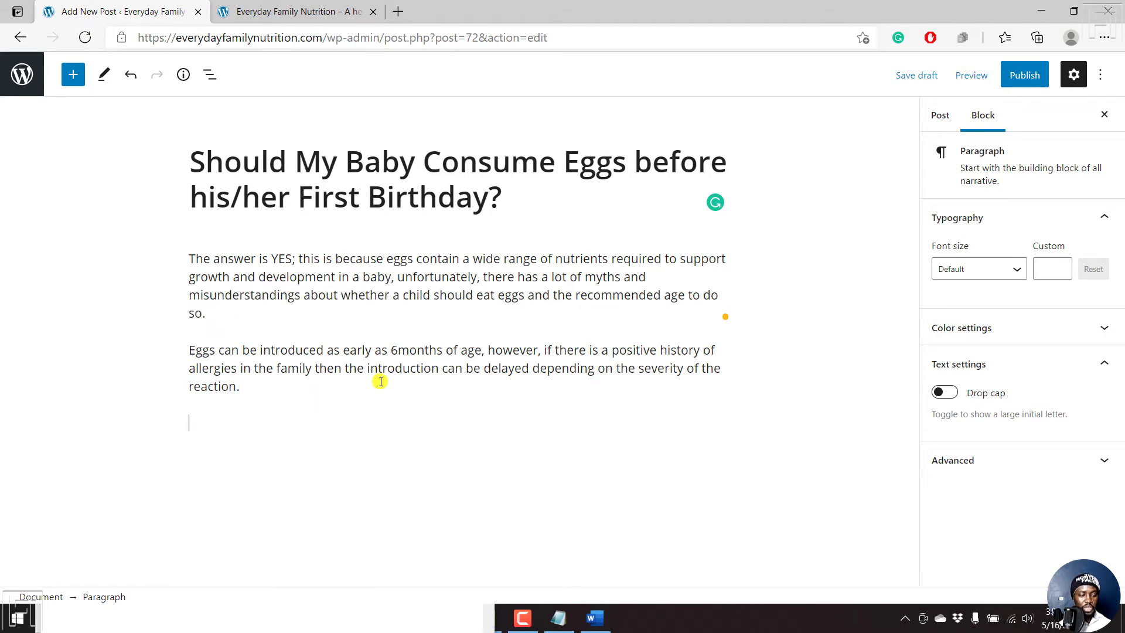
pyautogui.click(594, 619)
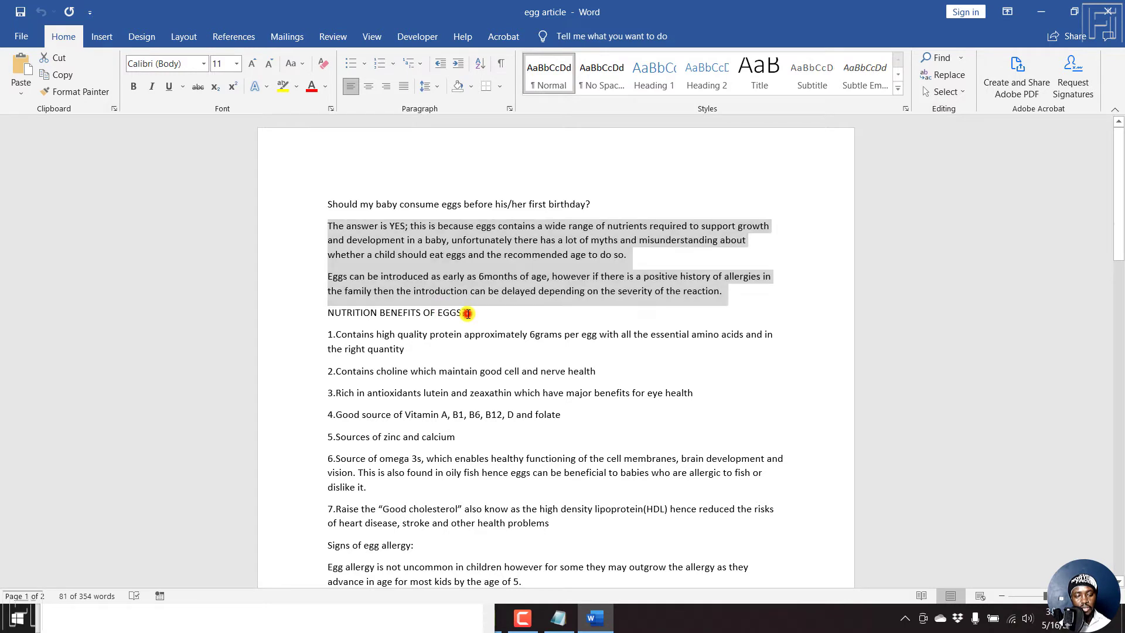
pyautogui.moveTo(467, 315); pyautogui.dragTo(350, 316)
pyautogui.rightClick(350, 317)
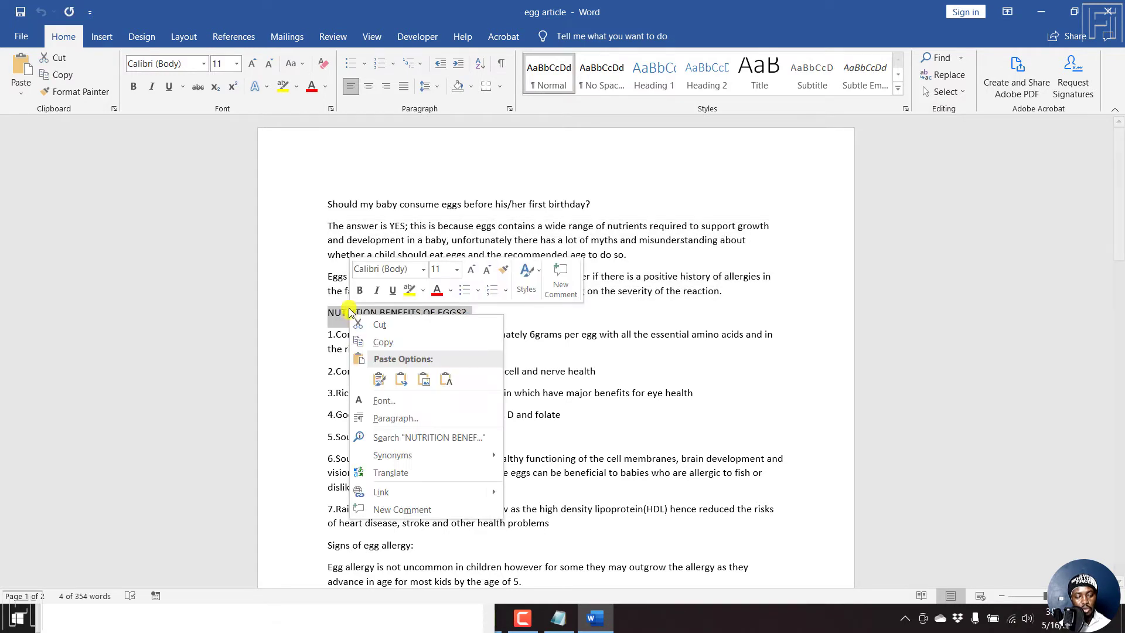
pyautogui.click(387, 344)
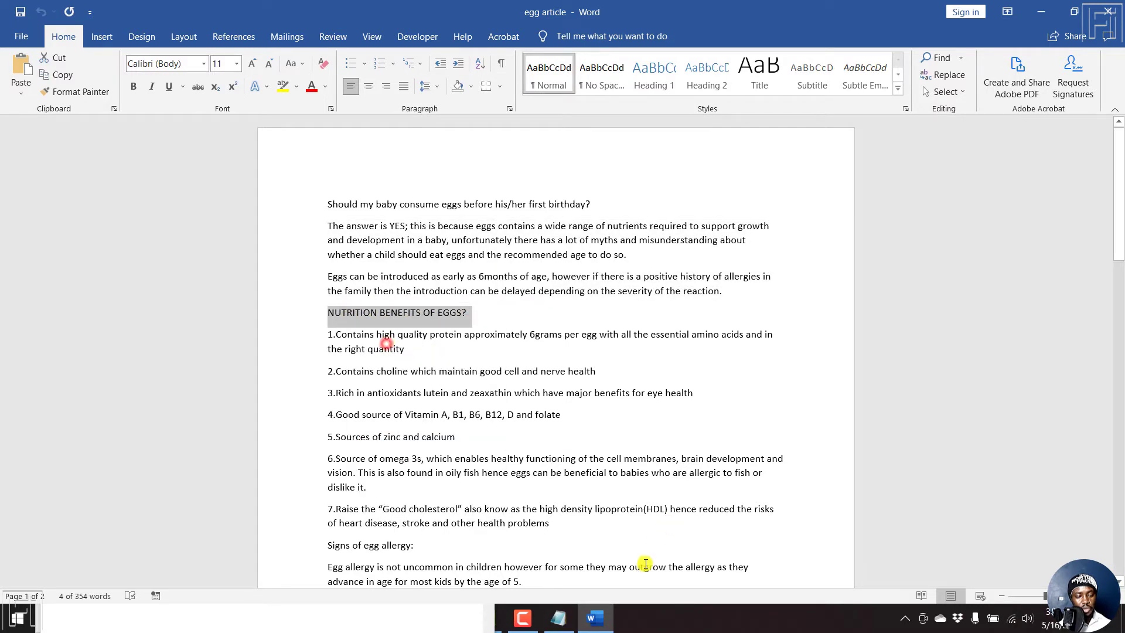
# Return to Edge, add a Heading block below the introduction and paste "NUTRITION BENEFITS OF EGGS?" into it.
pyautogui.click(360, 616)
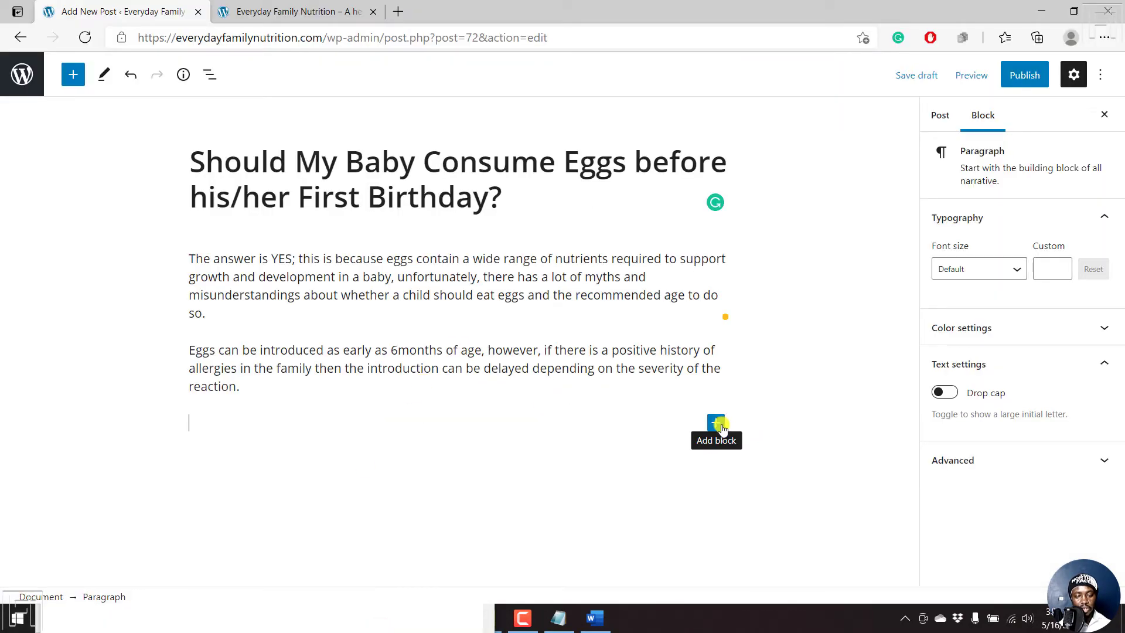
pyautogui.click(716, 426)
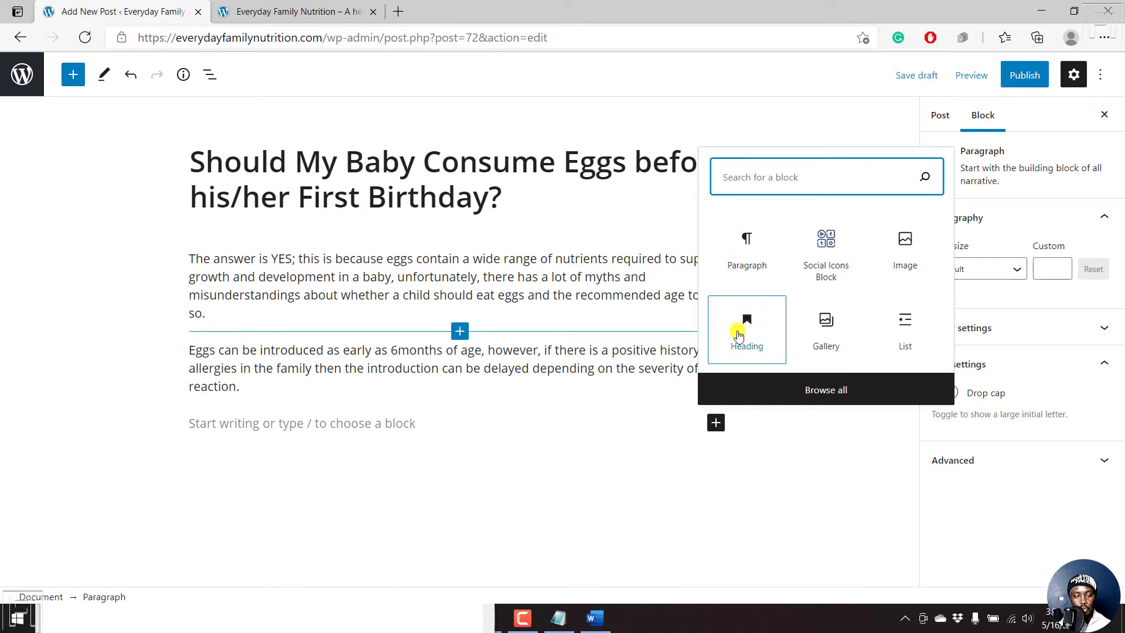
pyautogui.click(747, 335)
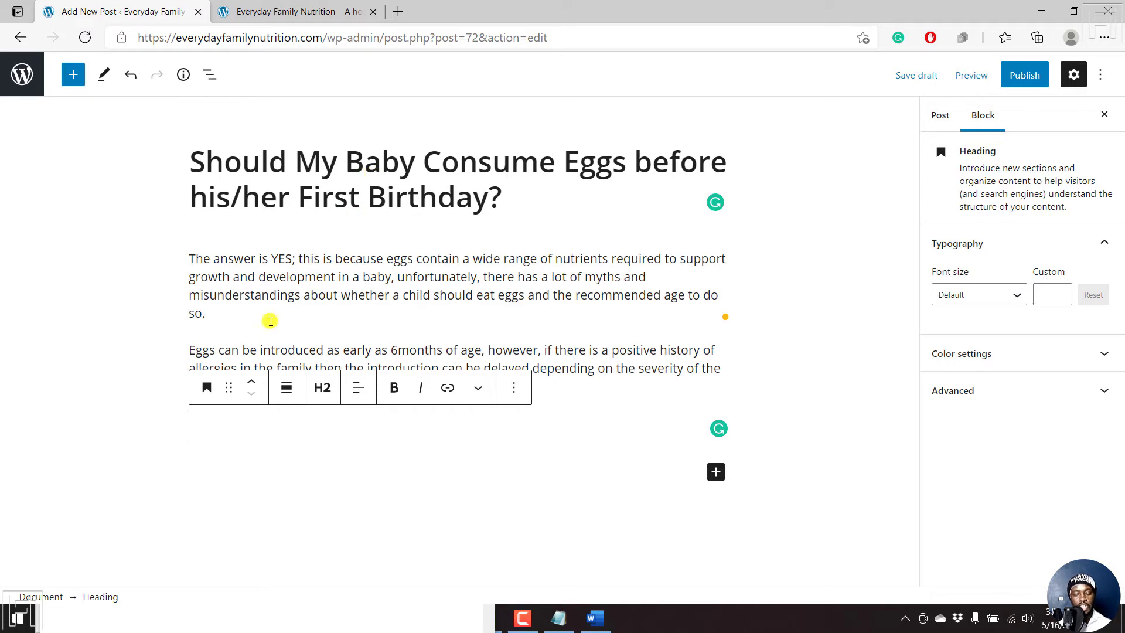
pyautogui.click(209, 429)
pyautogui.hotkey('ctrl', 'v')
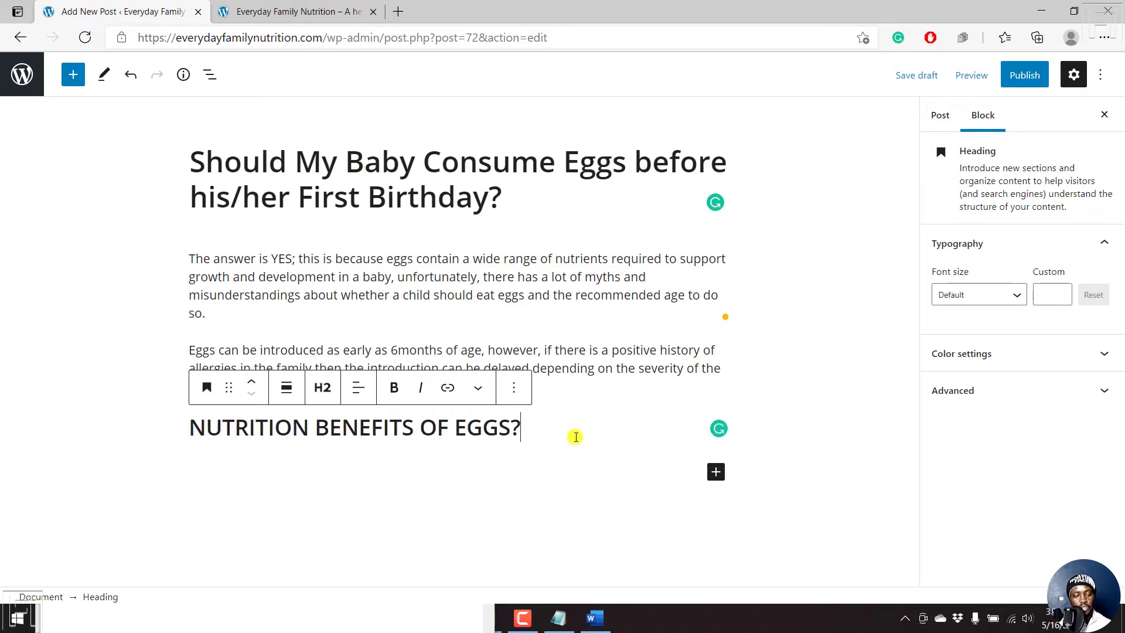
# Add a Paragraph block below the new heading and copy the seven numbered nutrition benefits from the article in Word.
pyautogui.click(715, 474)
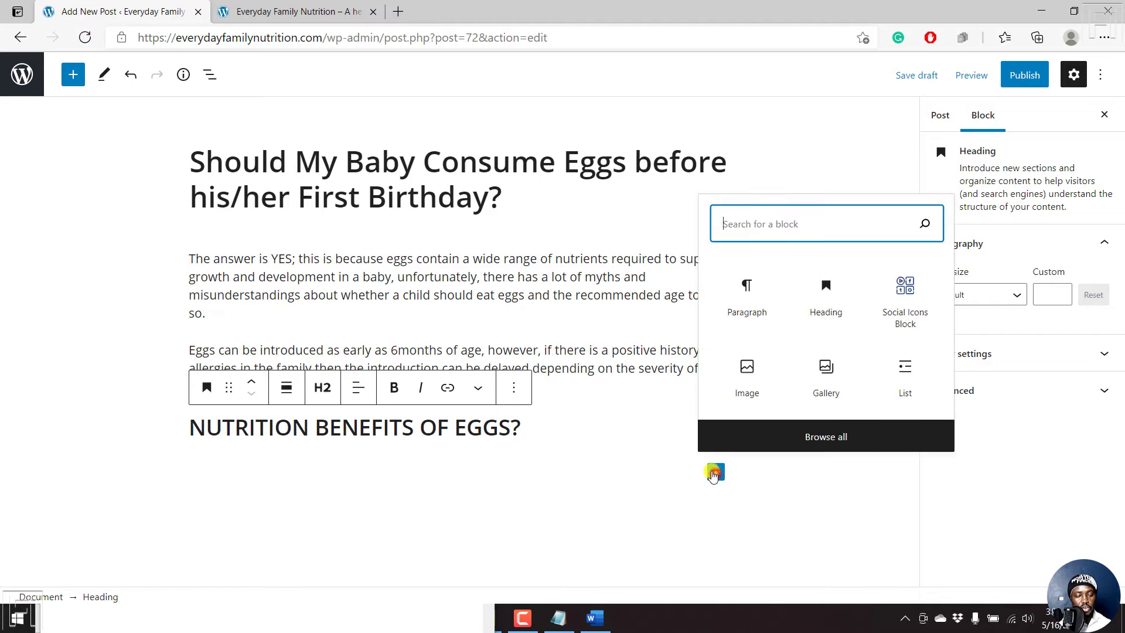
pyautogui.click(751, 296)
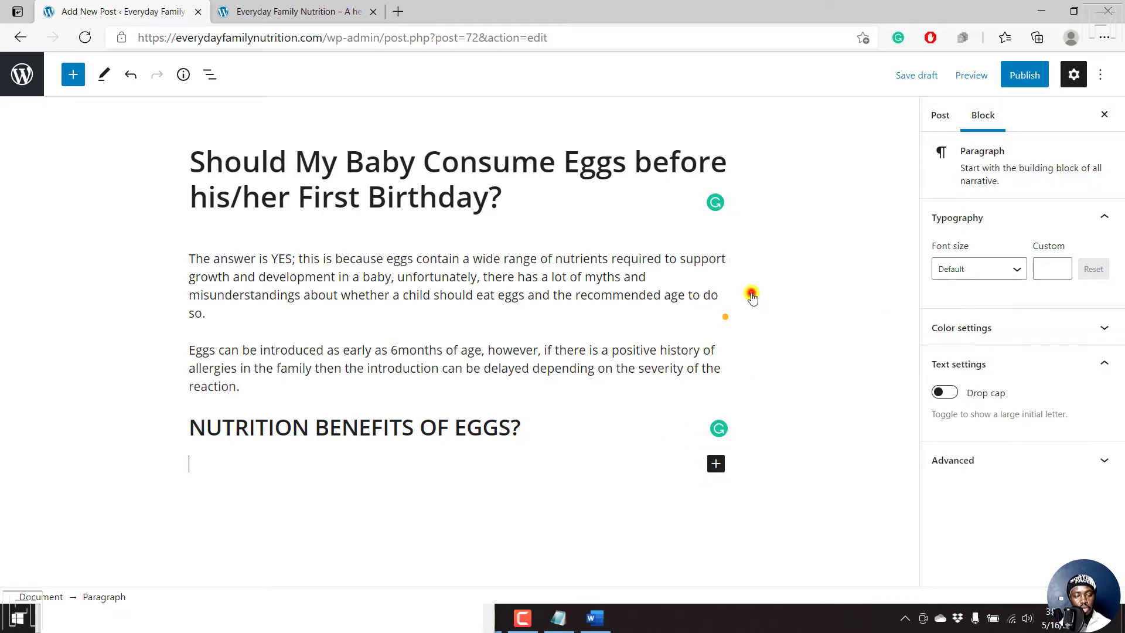
pyautogui.click(596, 616)
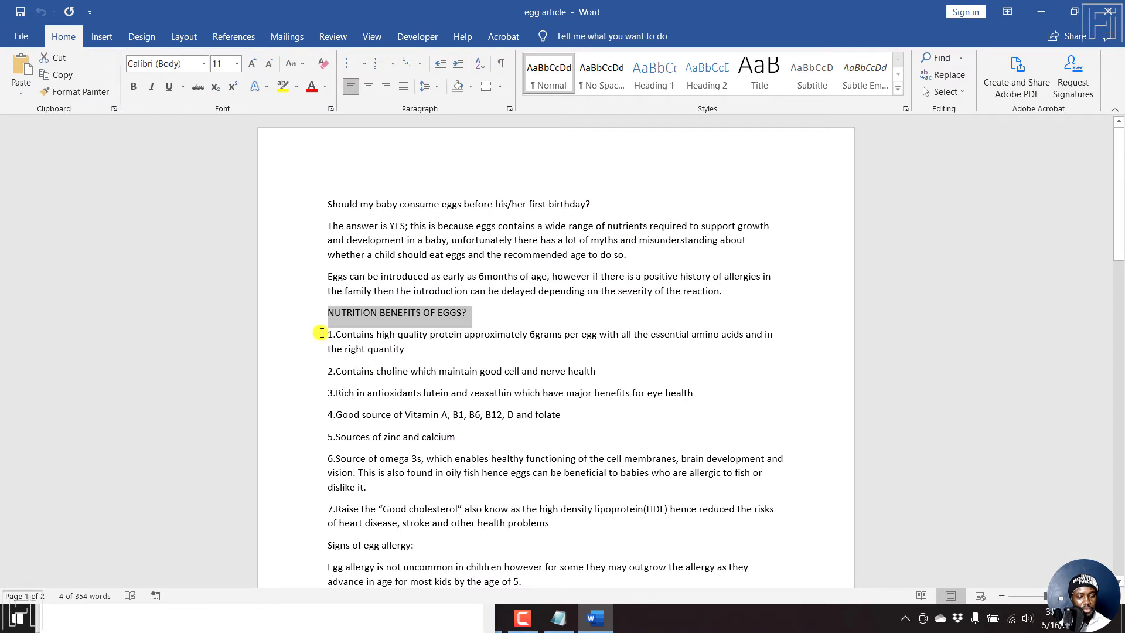
pyautogui.moveTo(327, 334); pyautogui.dragTo(570, 524)
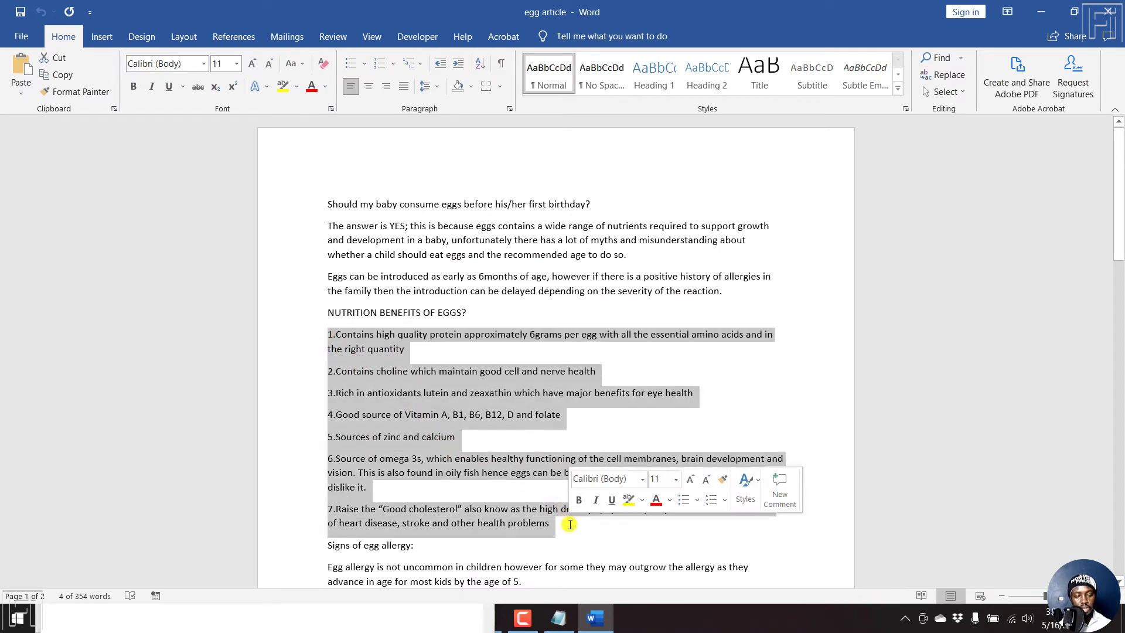
pyautogui.rightClick(490, 420)
pyautogui.click(530, 239)
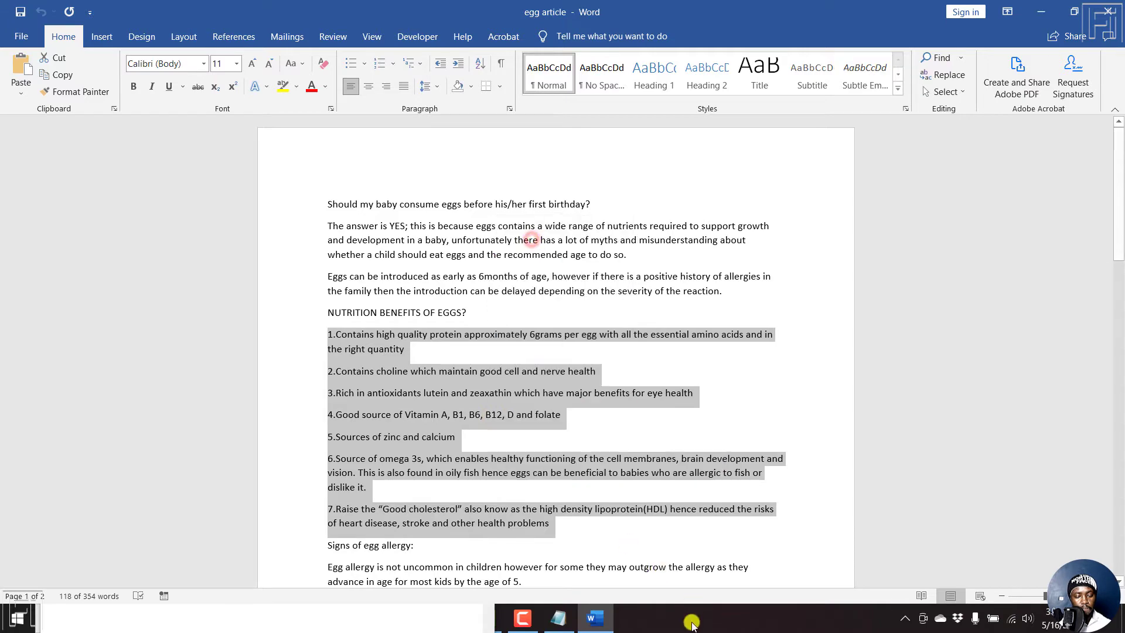
# Switch back to Edge and paste the seven copied benefits into the empty paragraph below the heading.
pyautogui.click(374, 620)
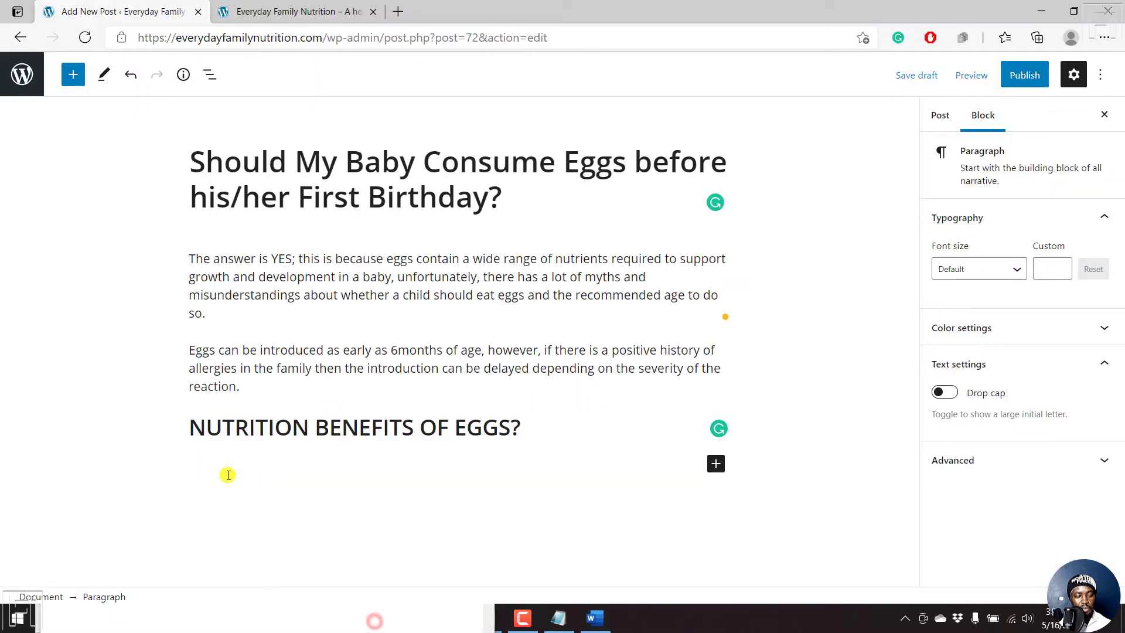
pyautogui.click(228, 474)
pyautogui.rightClick(229, 476)
pyautogui.click(203, 468)
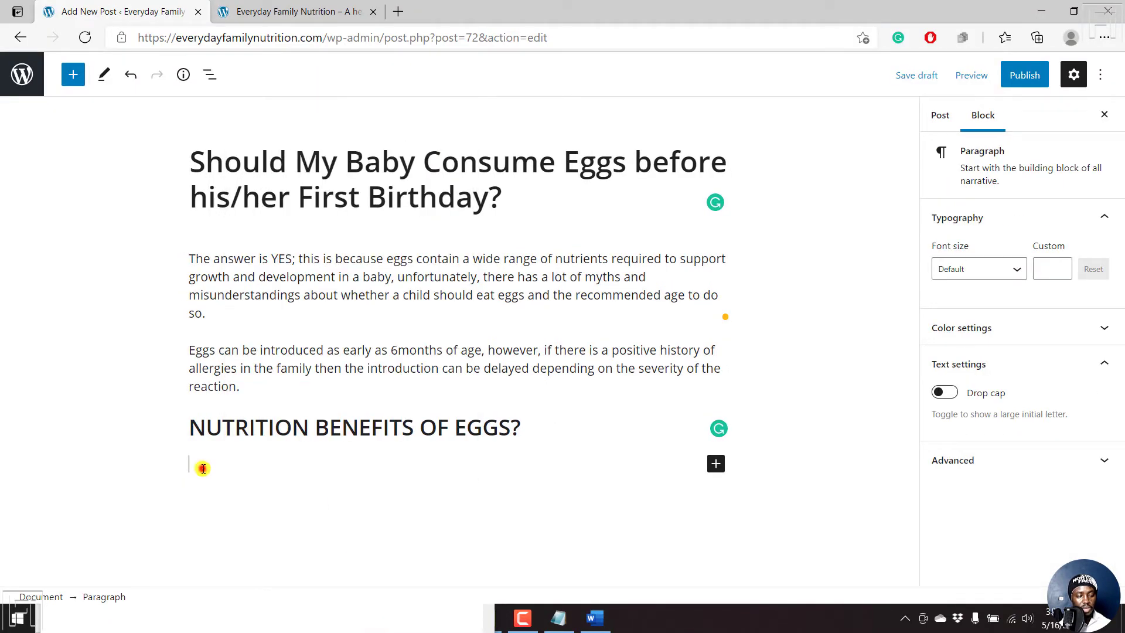
pyautogui.rightClick(202, 468)
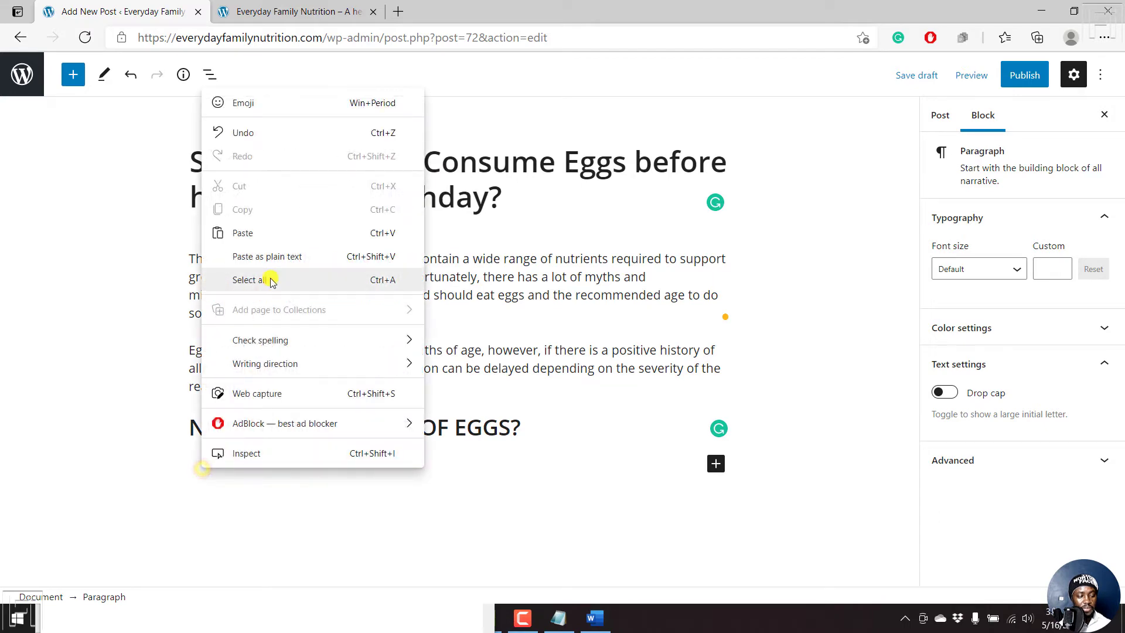
pyautogui.click(254, 229)
# Accept Grammarly's hyphen correction "high-quality" in the first benefit.
pyautogui.click(208, 253)
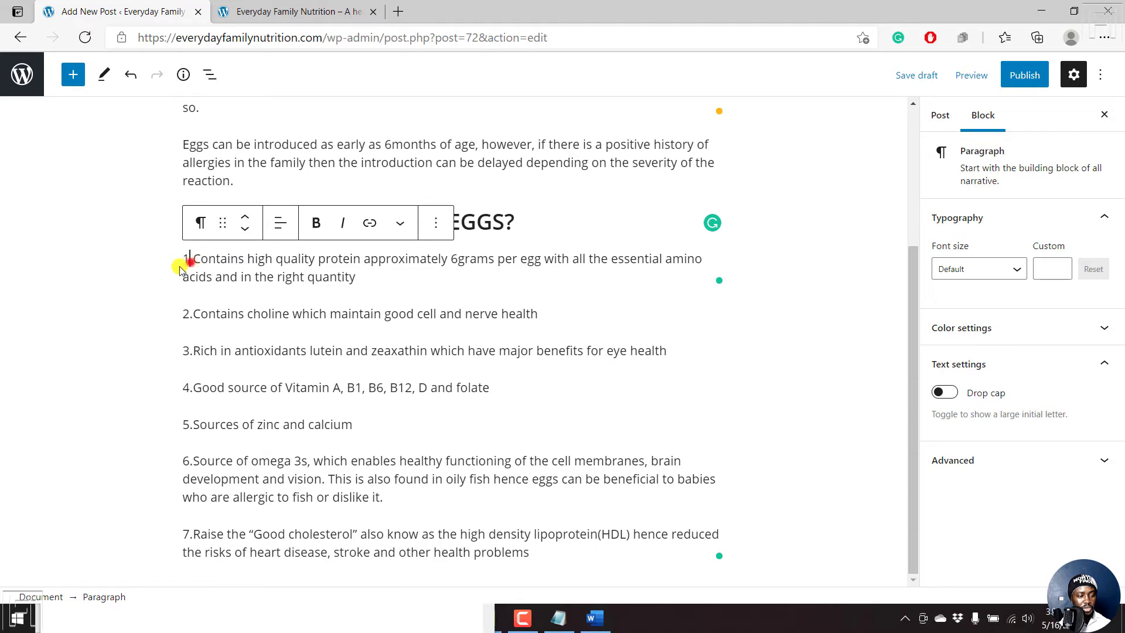
pyautogui.click(280, 260)
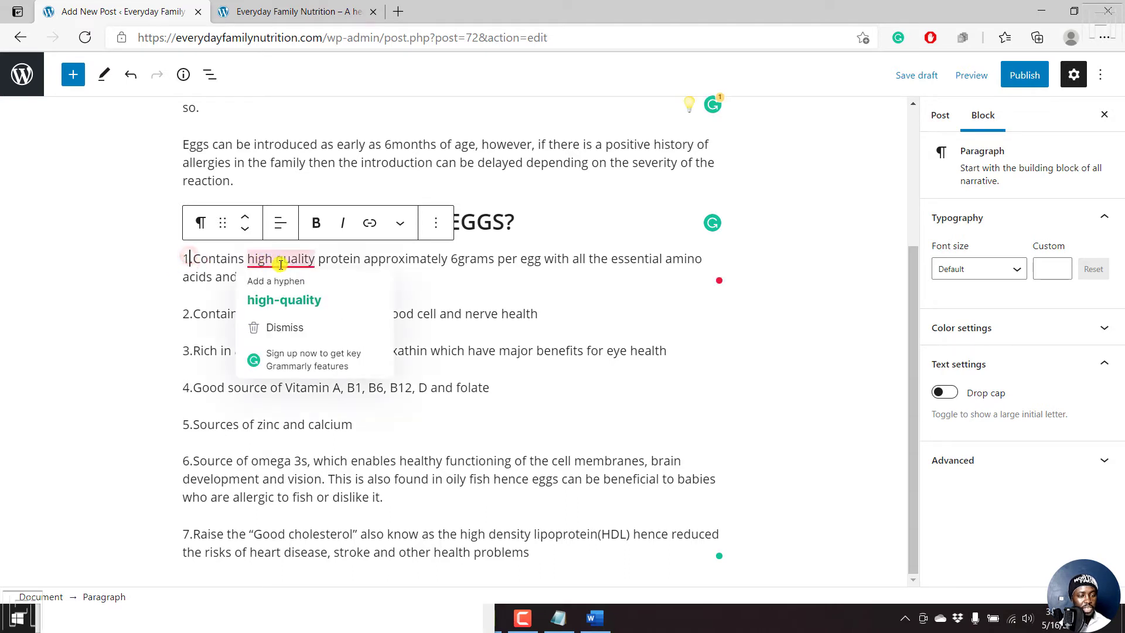
pyautogui.click(279, 299)
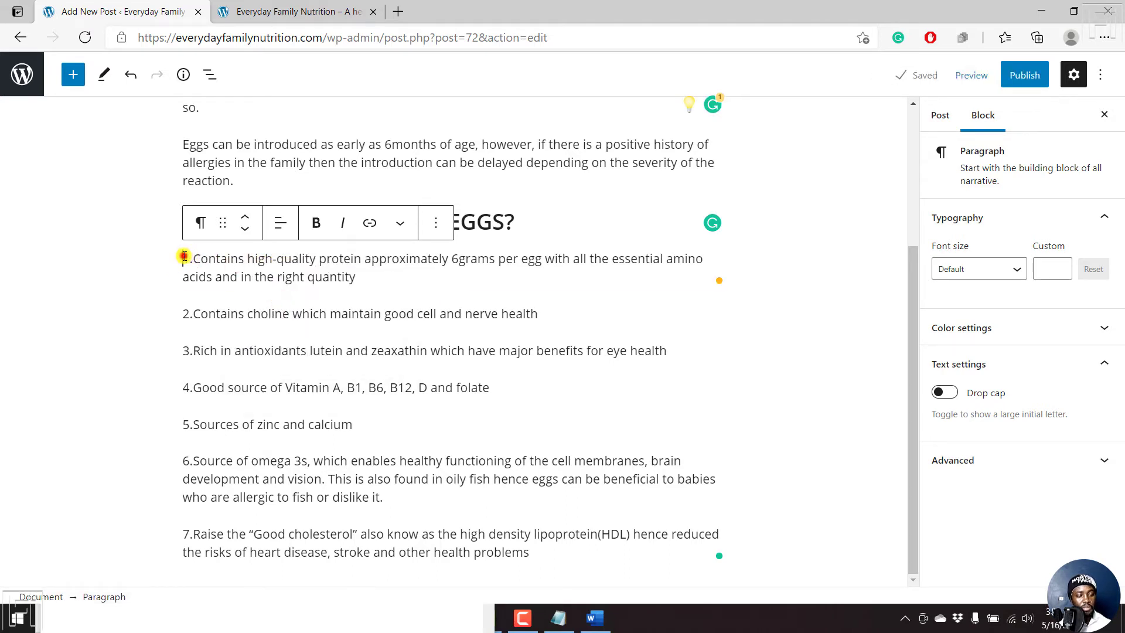
# Transform the seven benefit paragraphs into a List block and make it an ordered list.
pyautogui.moveTo(203, 264); pyautogui.dragTo(552, 553)
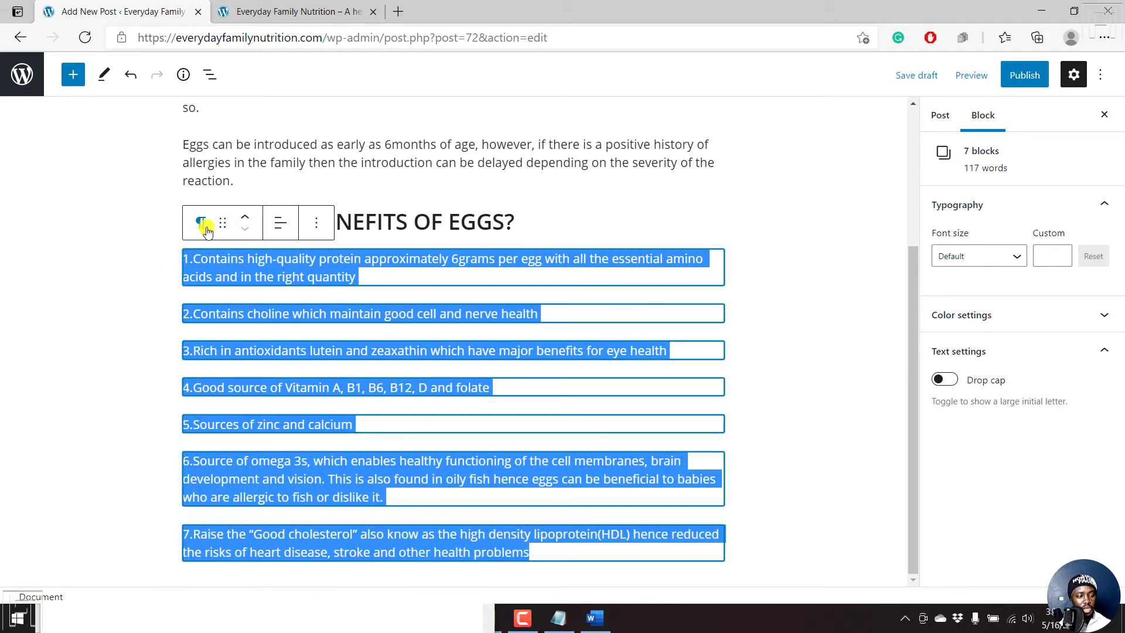
pyautogui.click(206, 229)
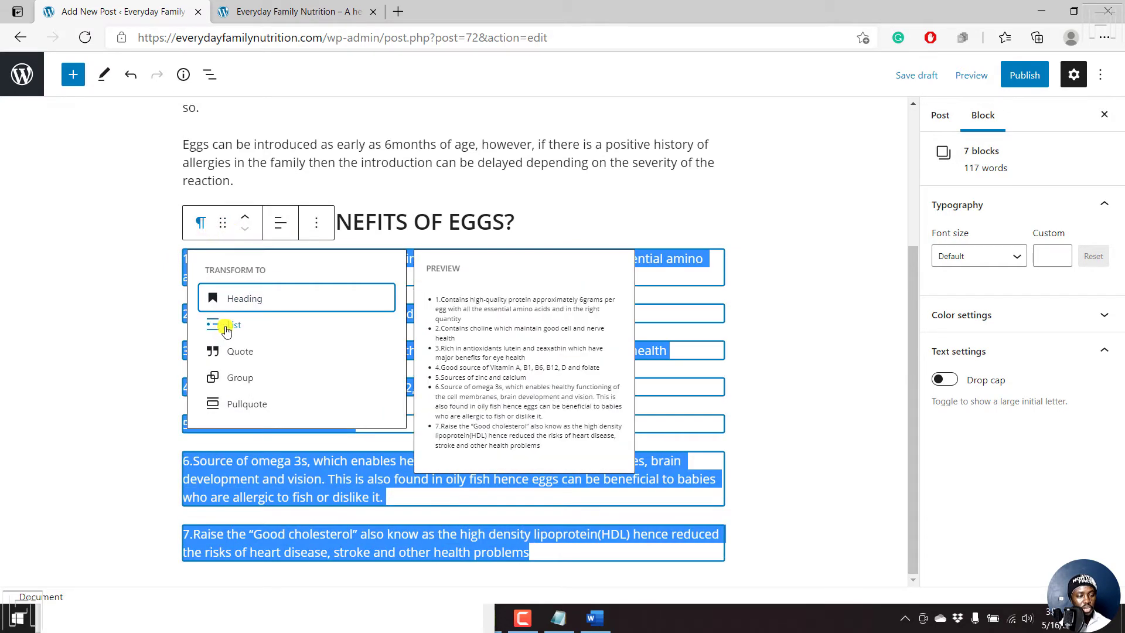
pyautogui.click(226, 329)
pyautogui.click(799, 423)
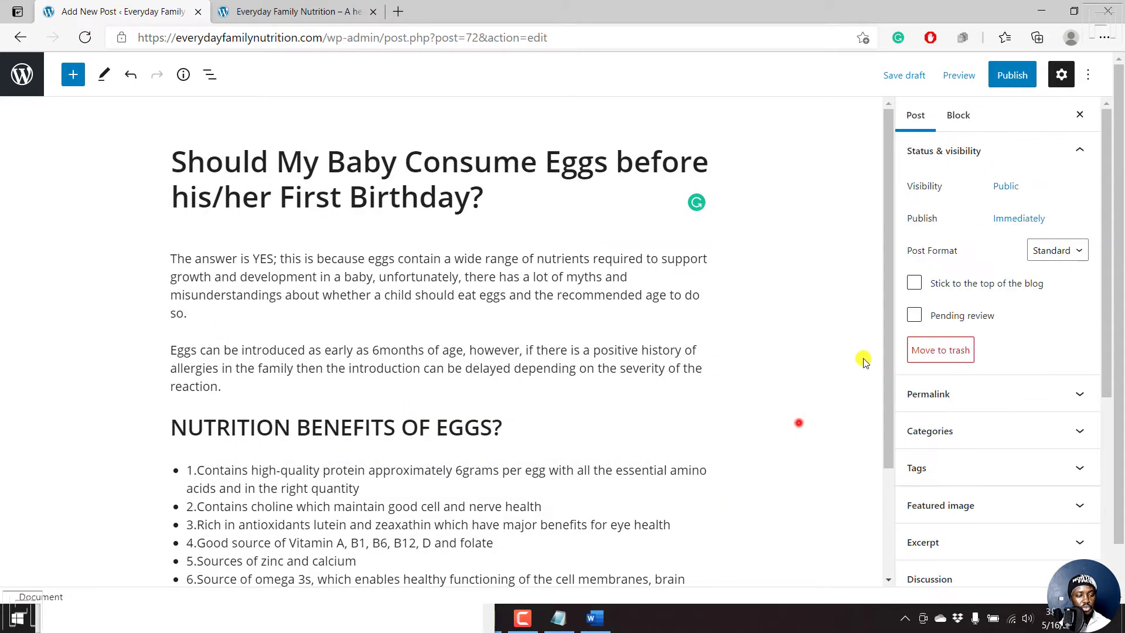
pyautogui.moveTo(888, 284); pyautogui.dragTo(879, 386)
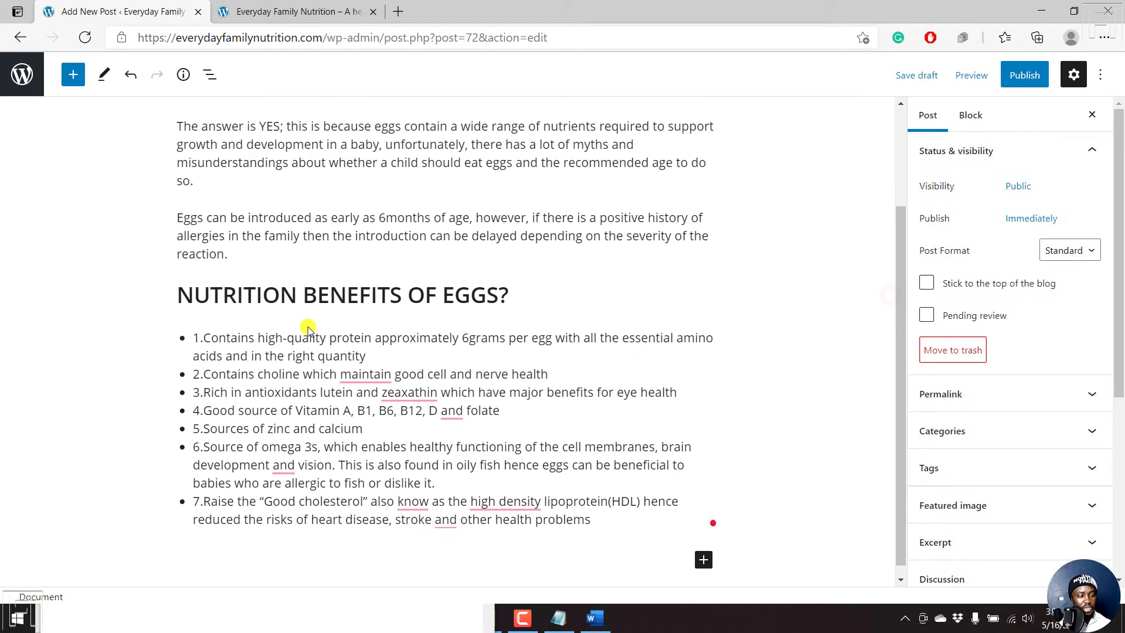
pyautogui.click(200, 346)
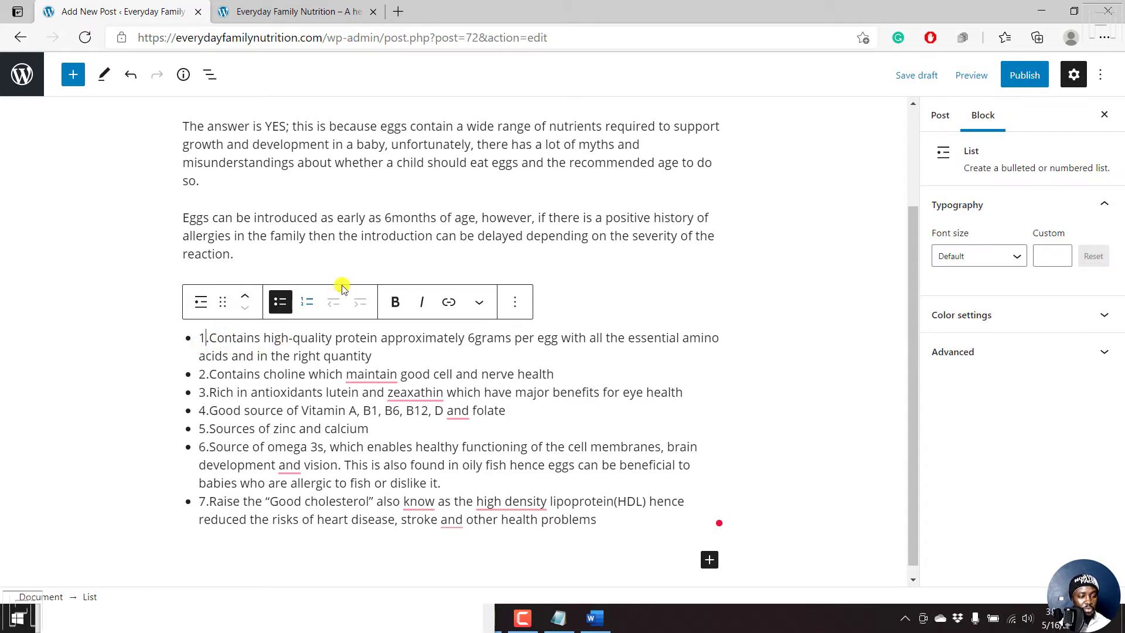
pyautogui.click(307, 303)
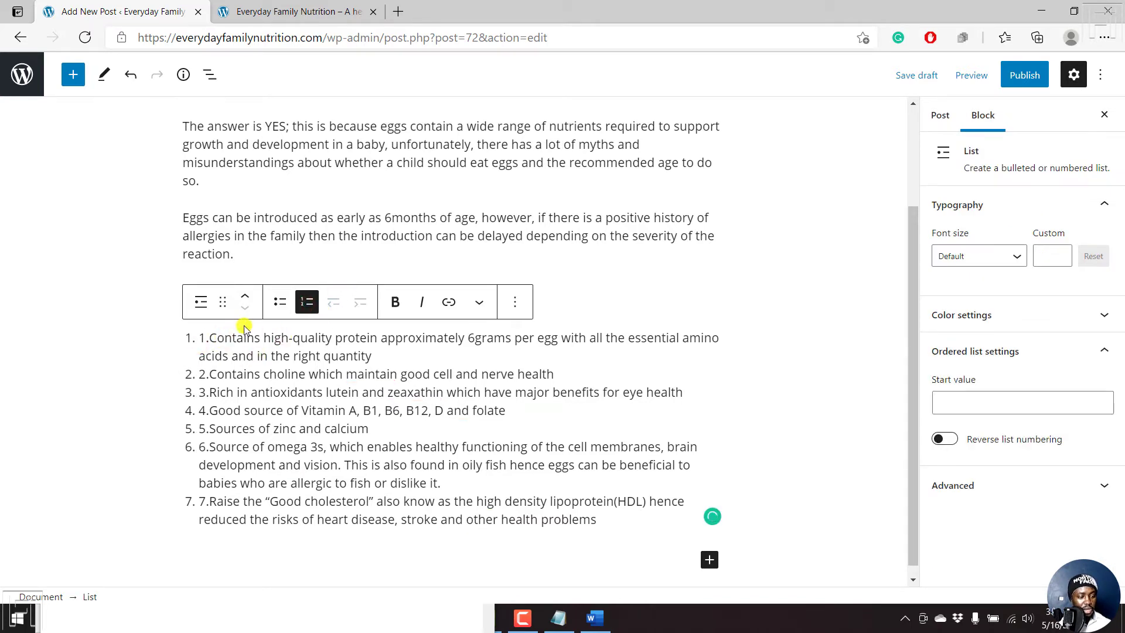
# Delete the duplicate typed numbers "1." to "7." from the beginning of the seven items in the nutrition benefits list.
pyautogui.press('Right')
pyautogui.press('BackSpace')
pyautogui.press('BackSpace')
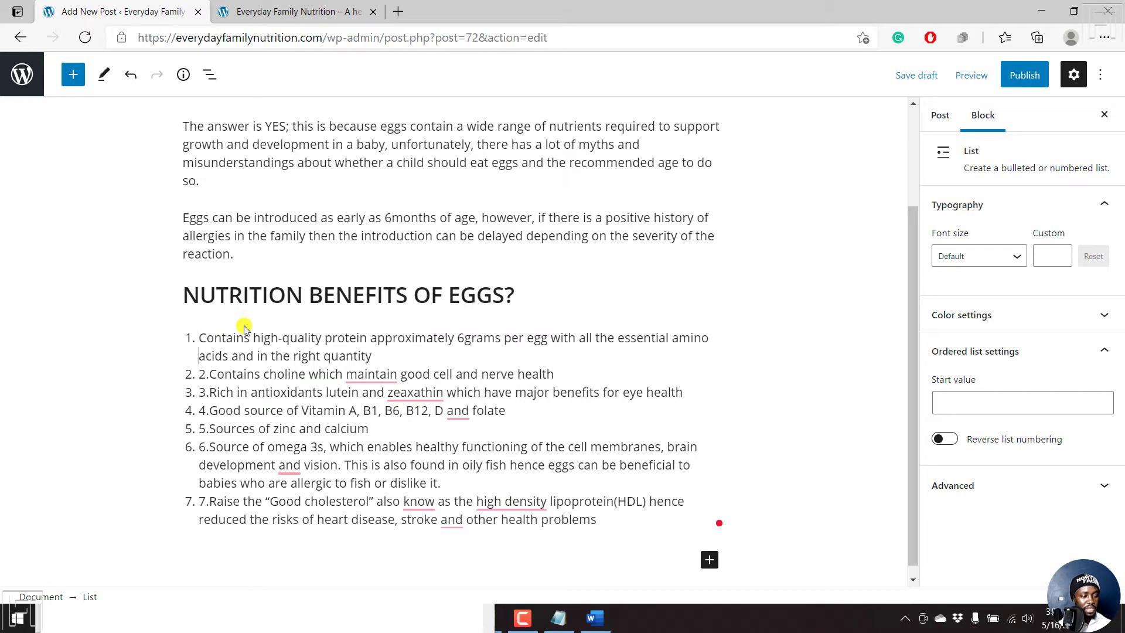
pyautogui.hotkey('shift', 'Right')
pyautogui.hotkey('shift', 'Right')
pyautogui.press('BackSpace')
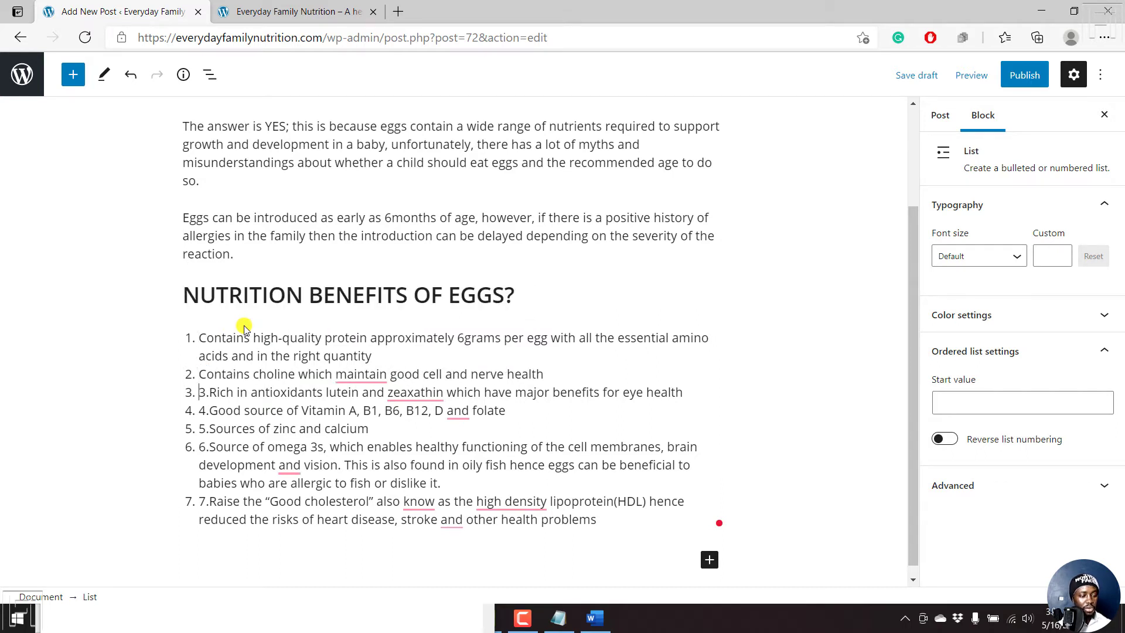
pyautogui.hotkey('shift', 'Right')
pyautogui.hotkey('shift', 'Right')
pyautogui.press('BackSpace')
pyautogui.hotkey('shift', 'Right')
pyautogui.hotkey('shift', 'Right')
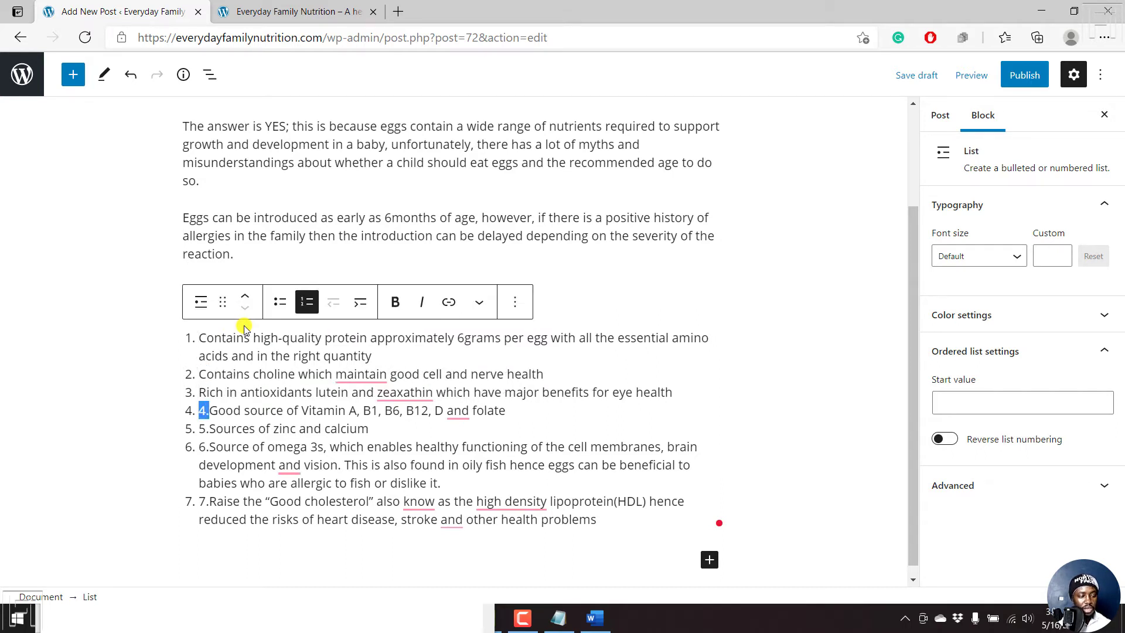
pyautogui.press('BackSpace')
pyautogui.hotkey('shift', 'Right')
pyautogui.hotkey('shift', 'Right')
pyautogui.press('BackSpace')
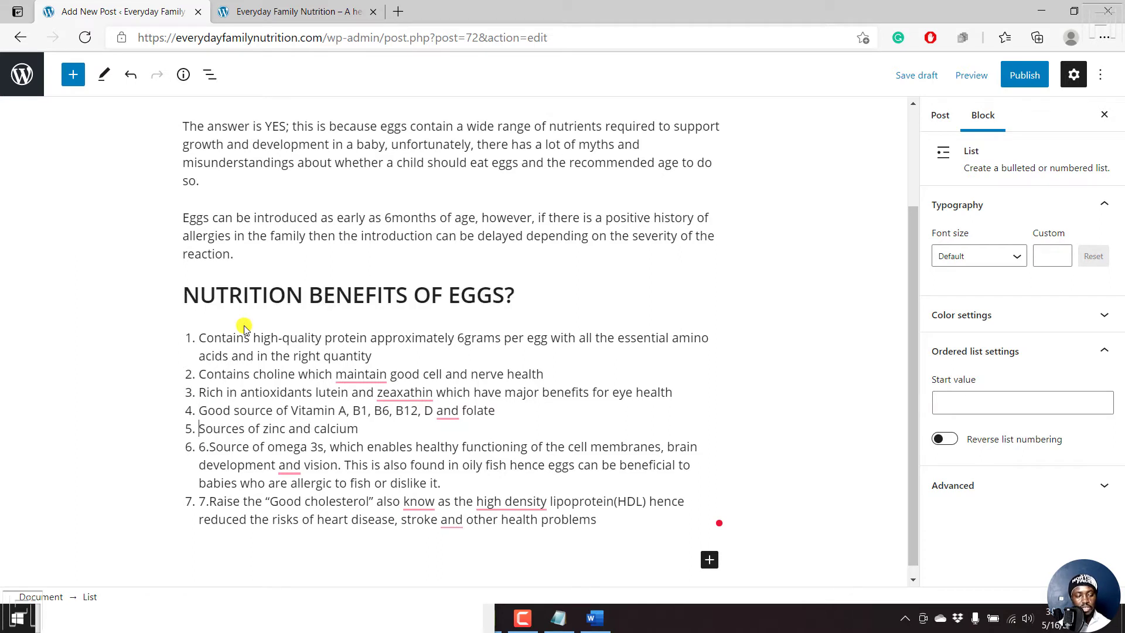
pyautogui.hotkey('shift', 'Right')
pyautogui.press('BackSpace')
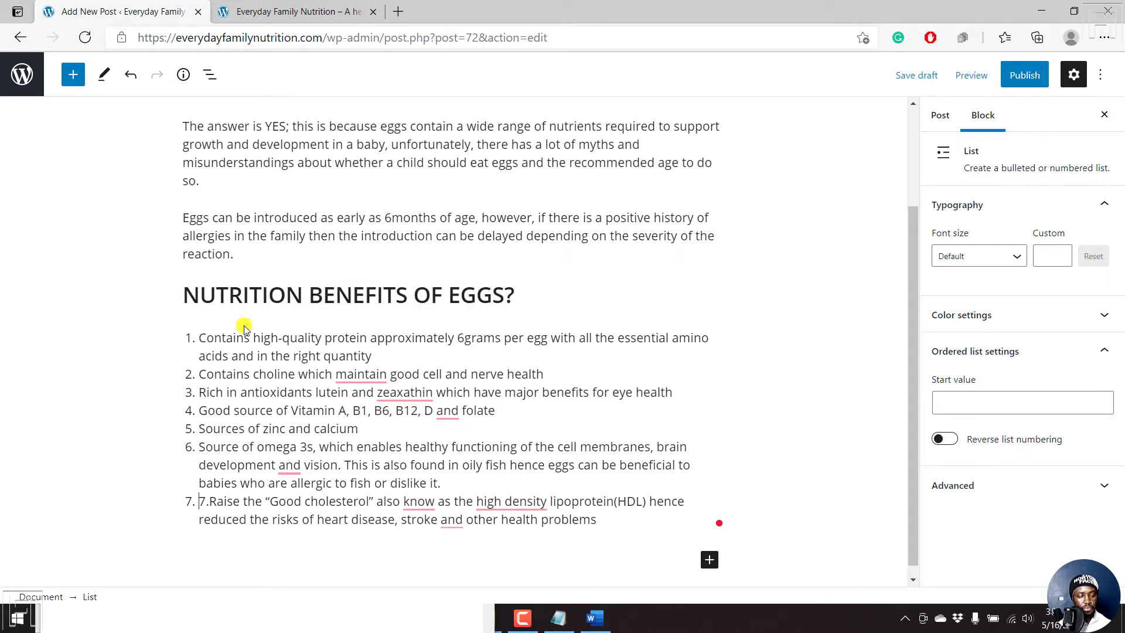
pyautogui.hotkey('shift', 'Right')
pyautogui.press('BackSpace')
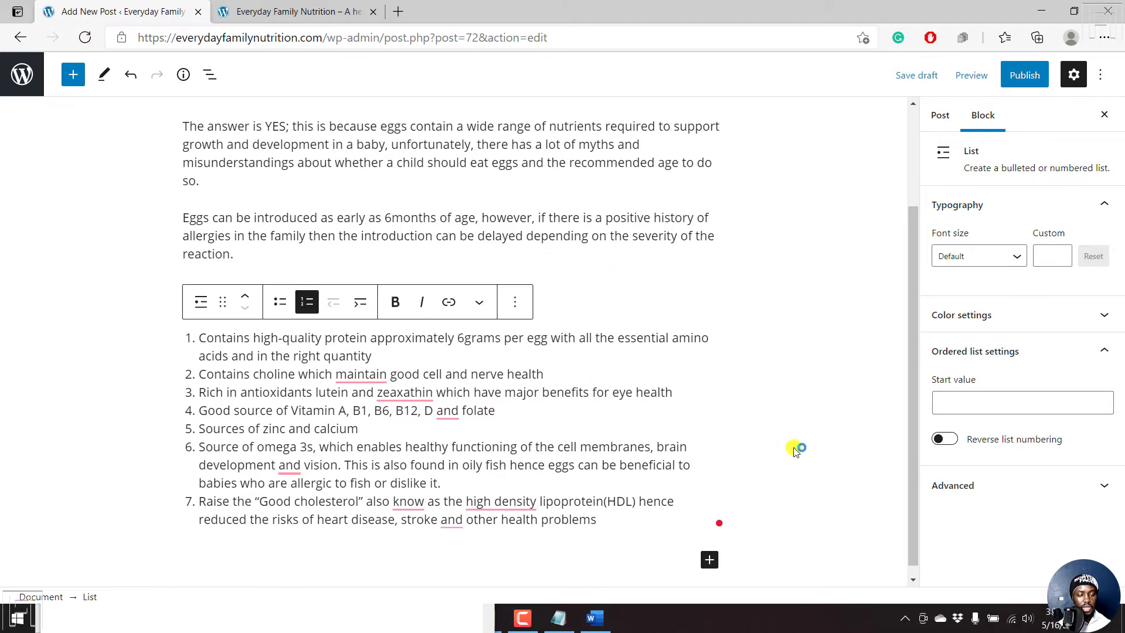
pyautogui.click(832, 419)
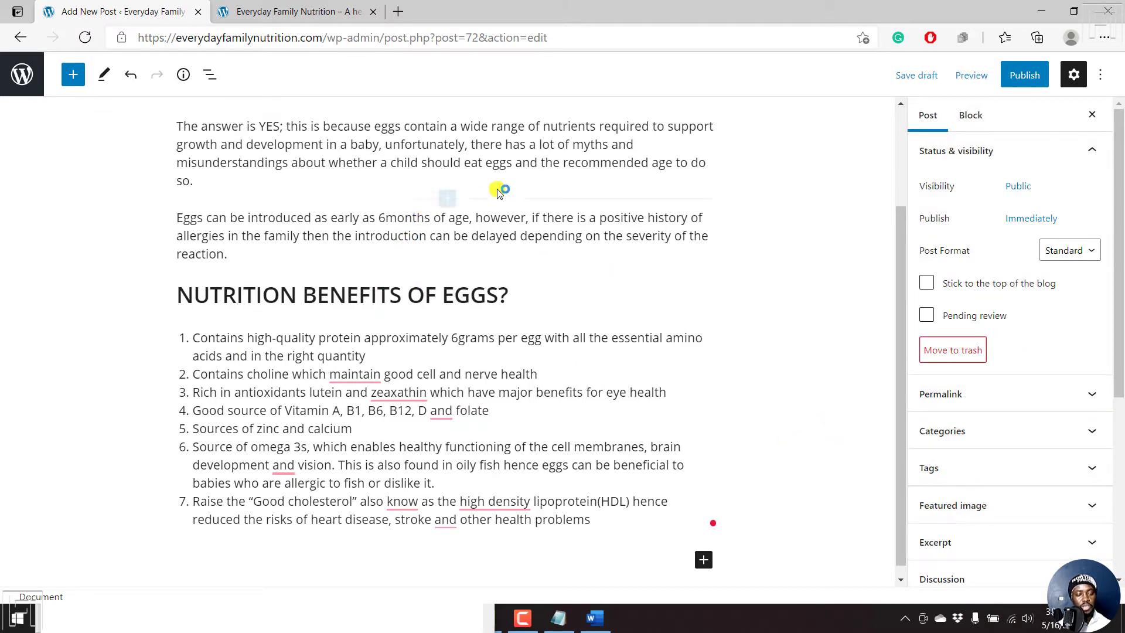
pyautogui.click(424, 150)
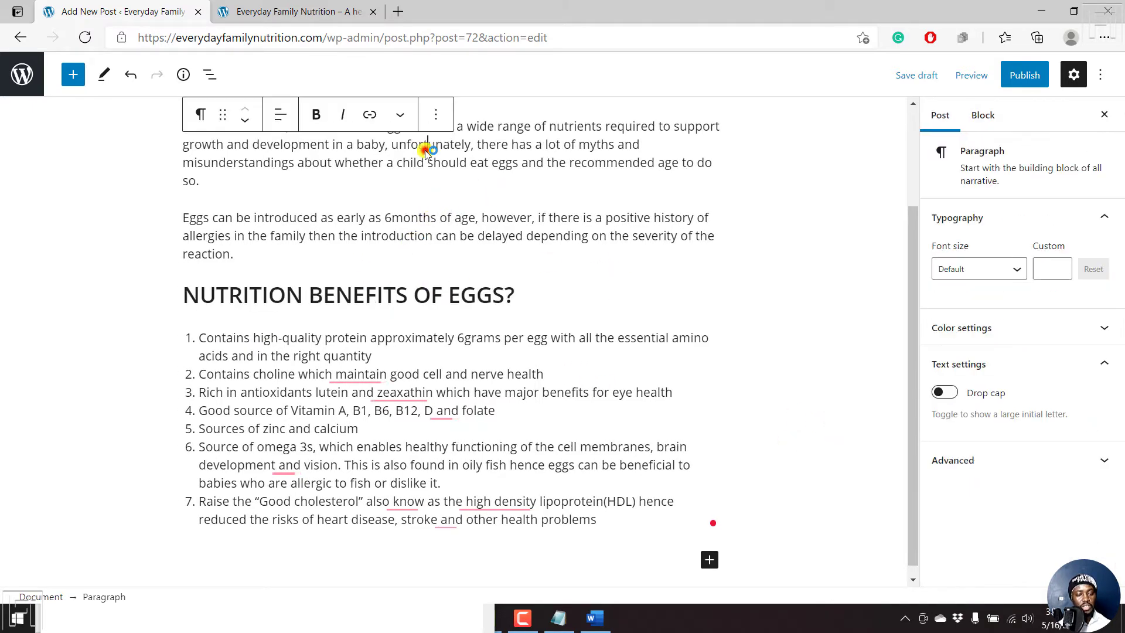
pyautogui.click(340, 290)
pyautogui.click(331, 355)
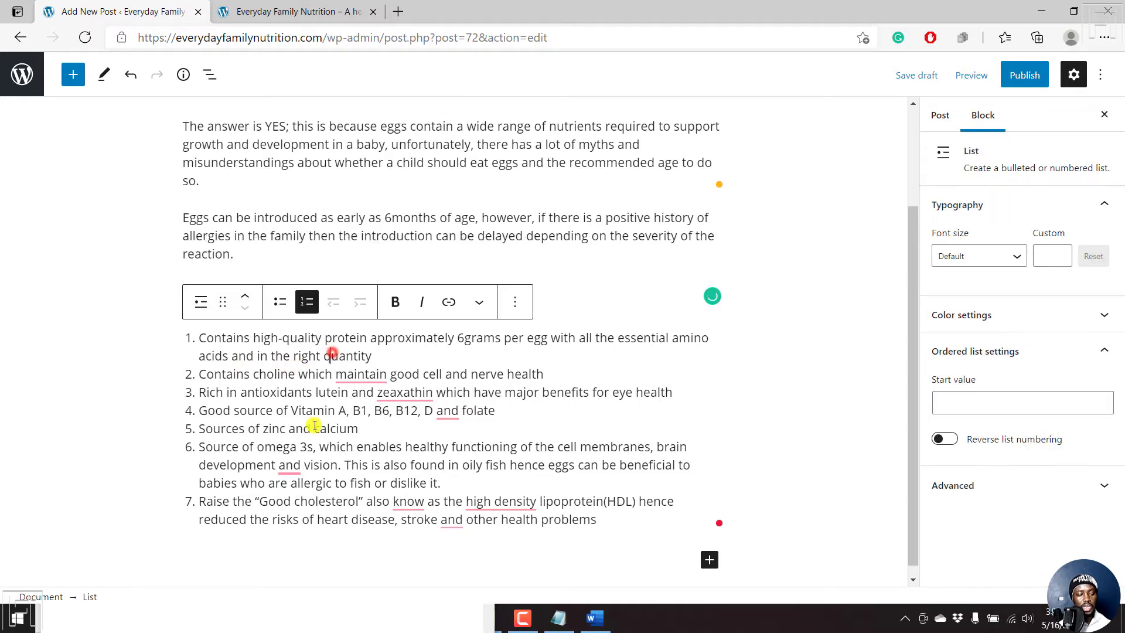
pyautogui.click(608, 530)
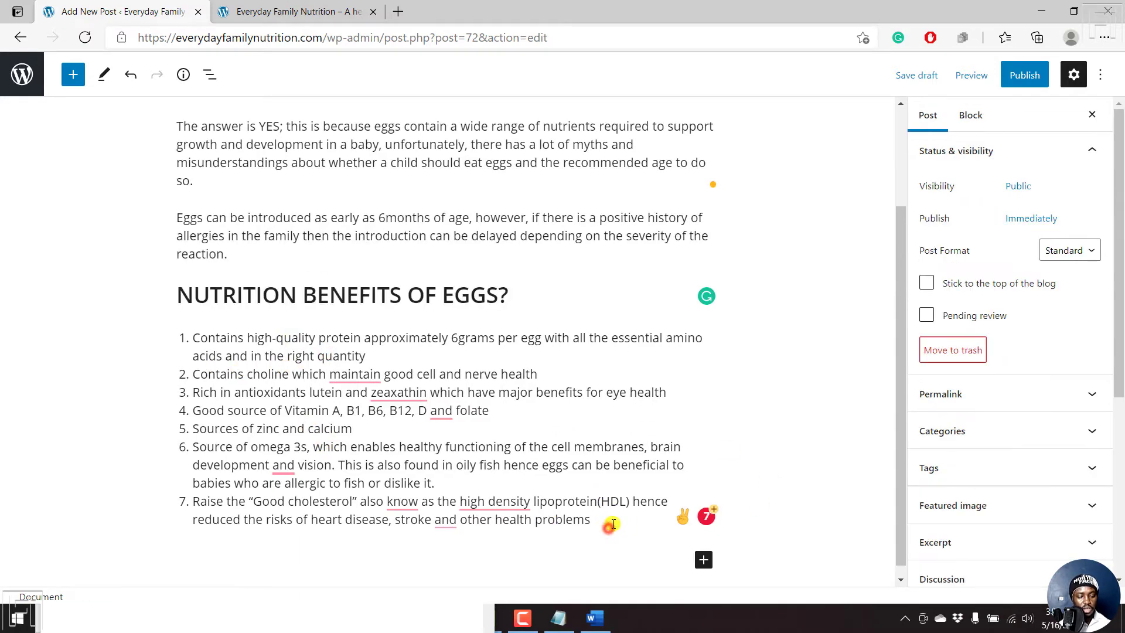
# Accept Grammarly's hyphen correction "high-density" in the seventh list item.
pyautogui.click(628, 520)
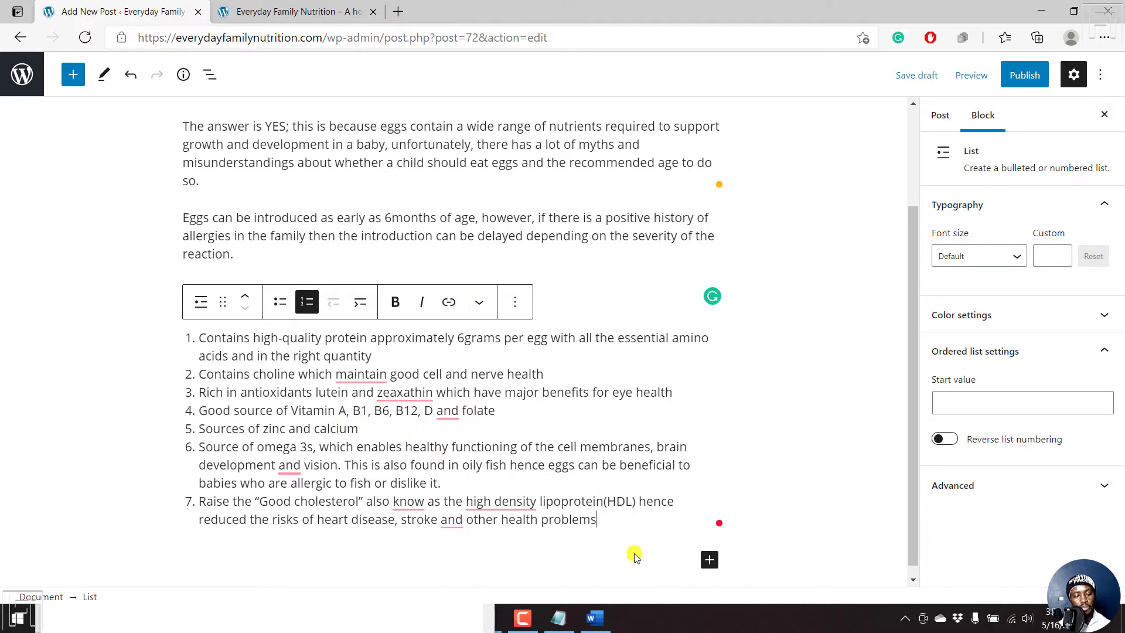
pyautogui.moveTo(498, 501)
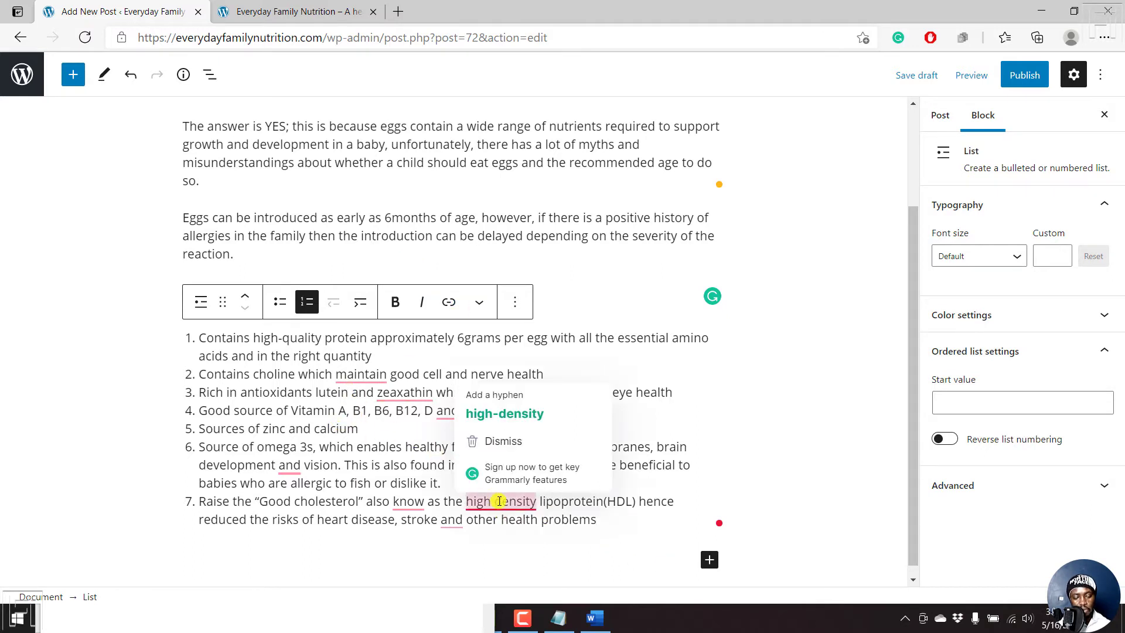
pyautogui.click(505, 414)
pyautogui.moveTo(416, 499)
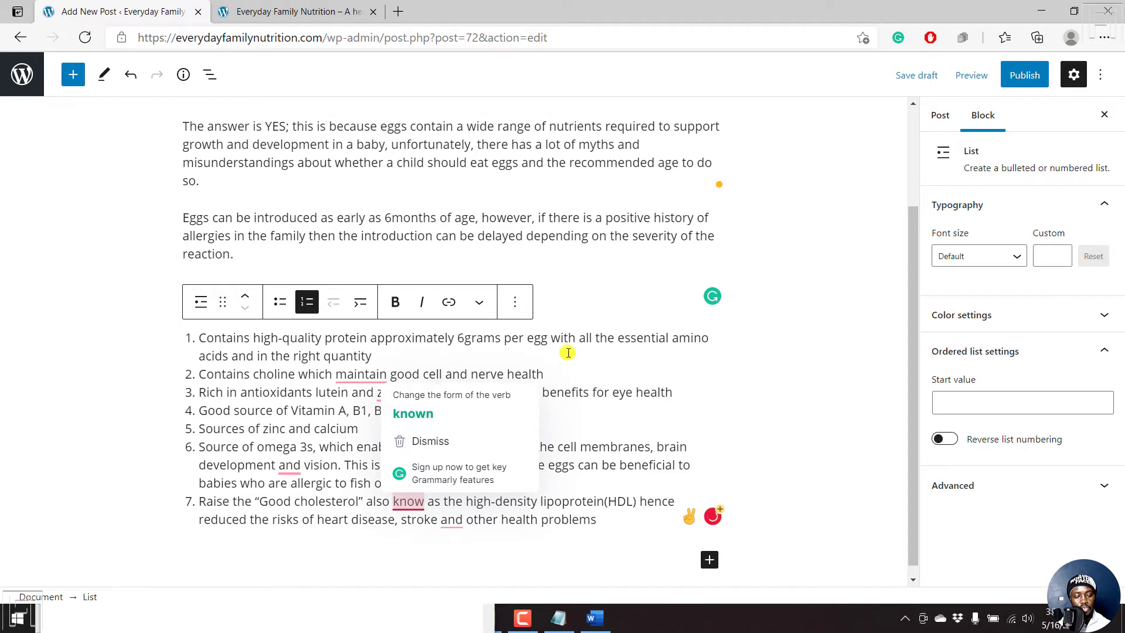
pyautogui.moveTo(363, 374)
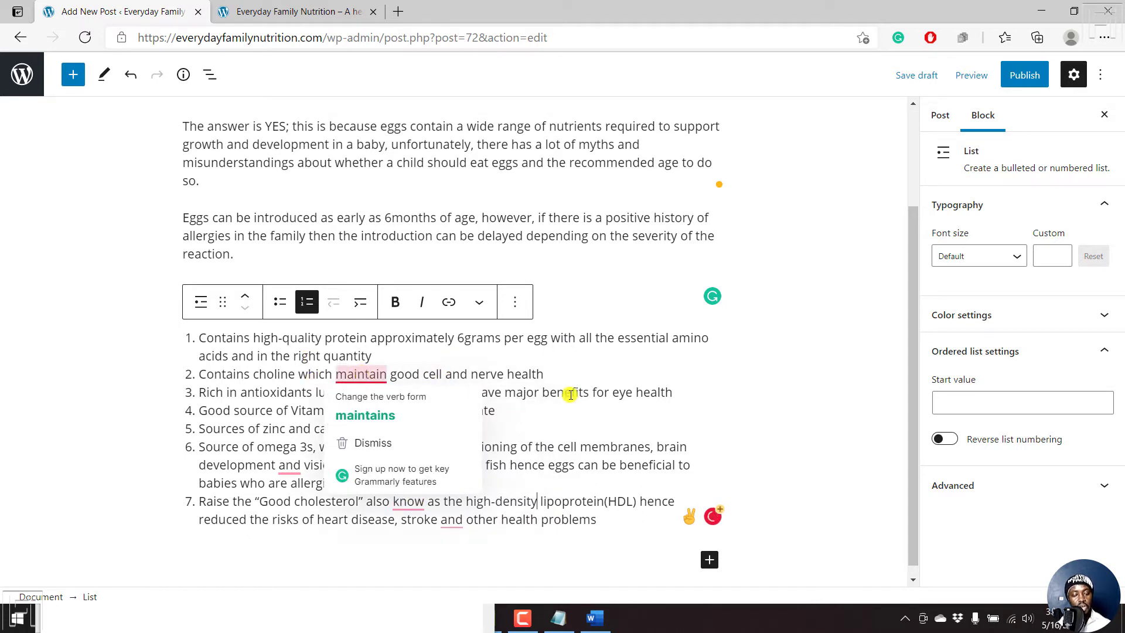
# End the ordered list after the seventh benefit and start an empty paragraph below it.
pyautogui.click(616, 520)
pyautogui.press('Return')
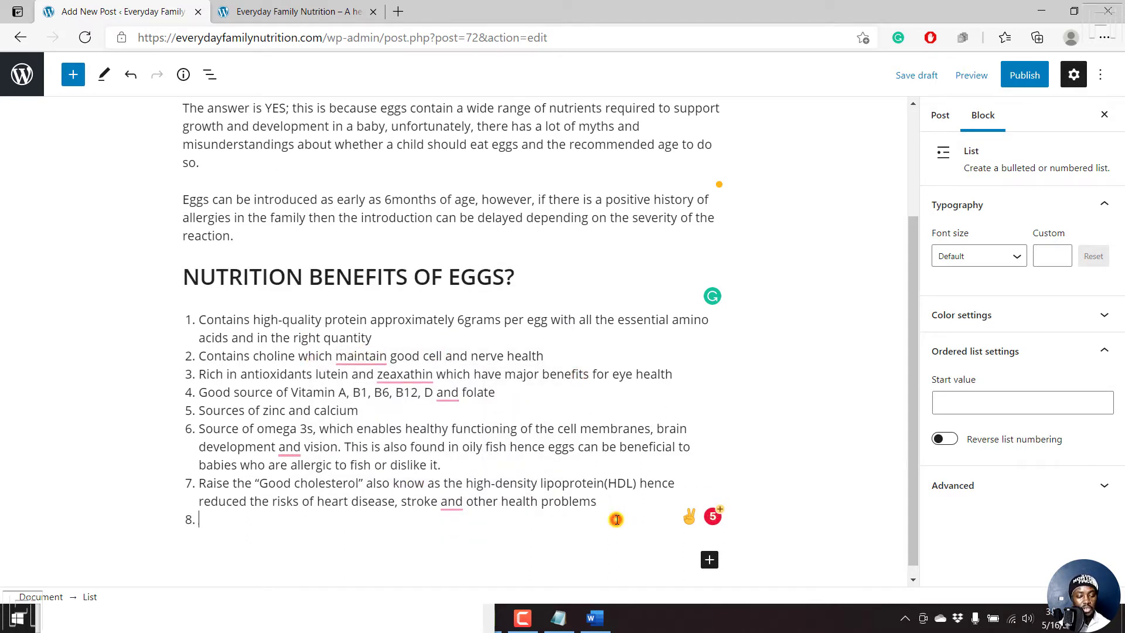
pyautogui.press('Return')
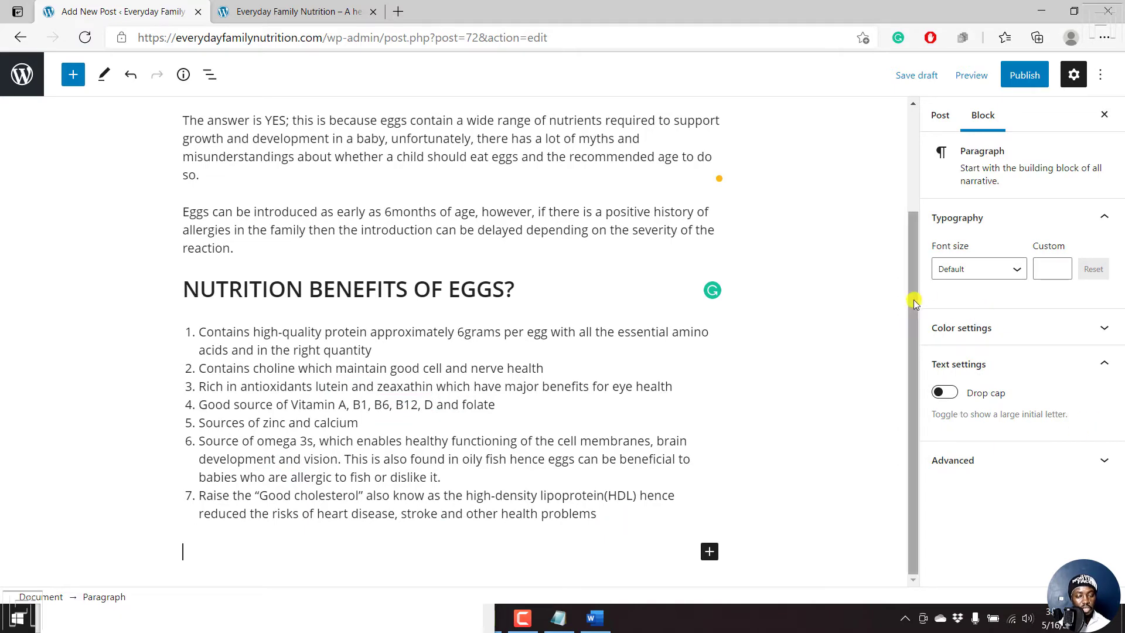
# Switch to the egg article in Word and copy the line "Signs of egg allergy:".
pyautogui.click(614, 620)
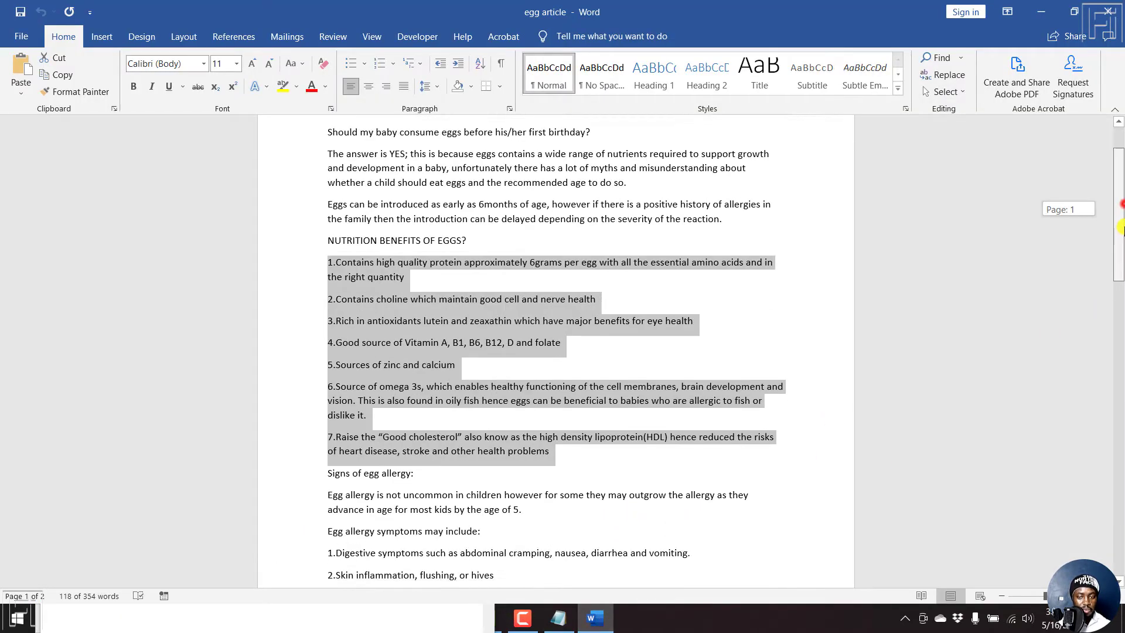
pyautogui.moveTo(1120, 228); pyautogui.dragTo(1121, 304)
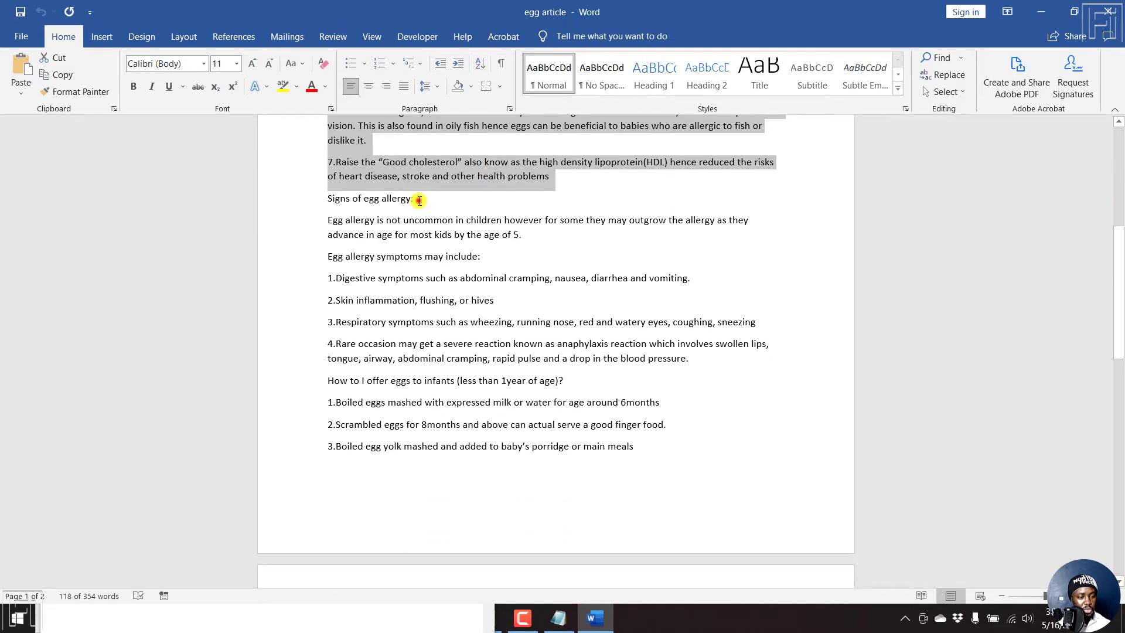
pyautogui.moveTo(419, 200); pyautogui.dragTo(328, 199)
pyautogui.rightClick(333, 201)
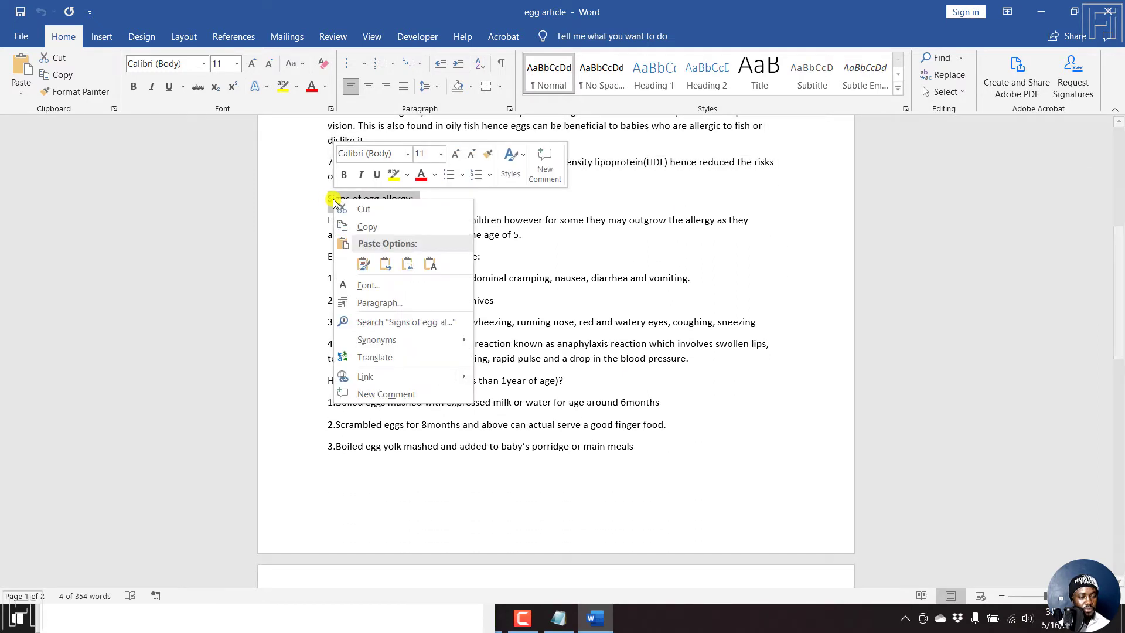
pyautogui.click(365, 226)
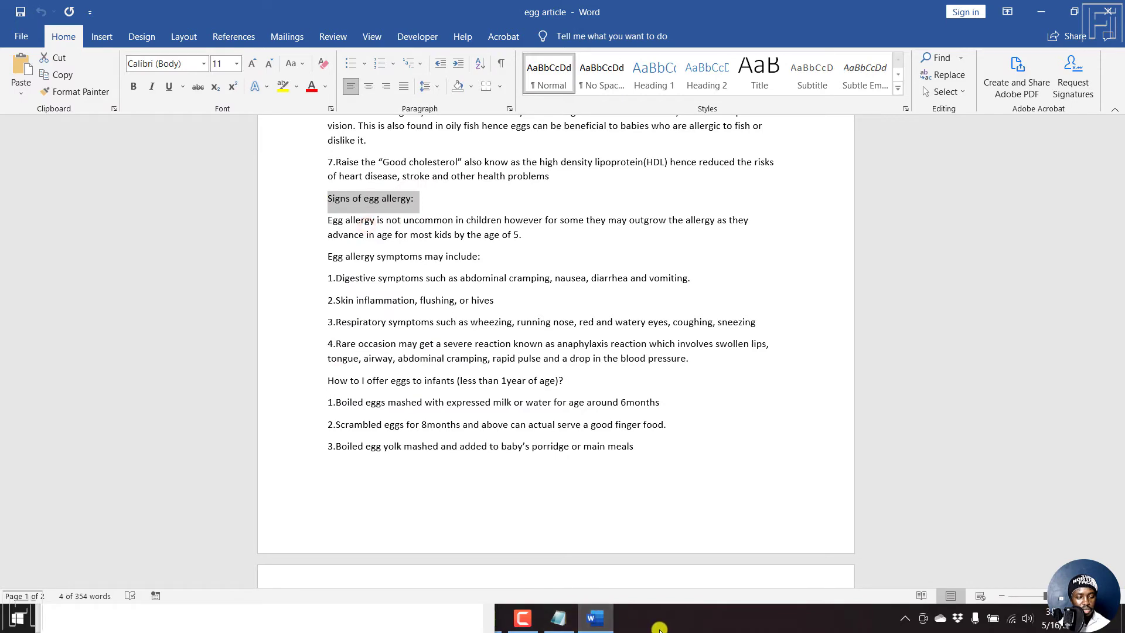
# Switch back to Edge and add a Heading block below the benefits list with the copied text "Signs of egg allergy:".
pyautogui.hotkey('alt', 'Tab')
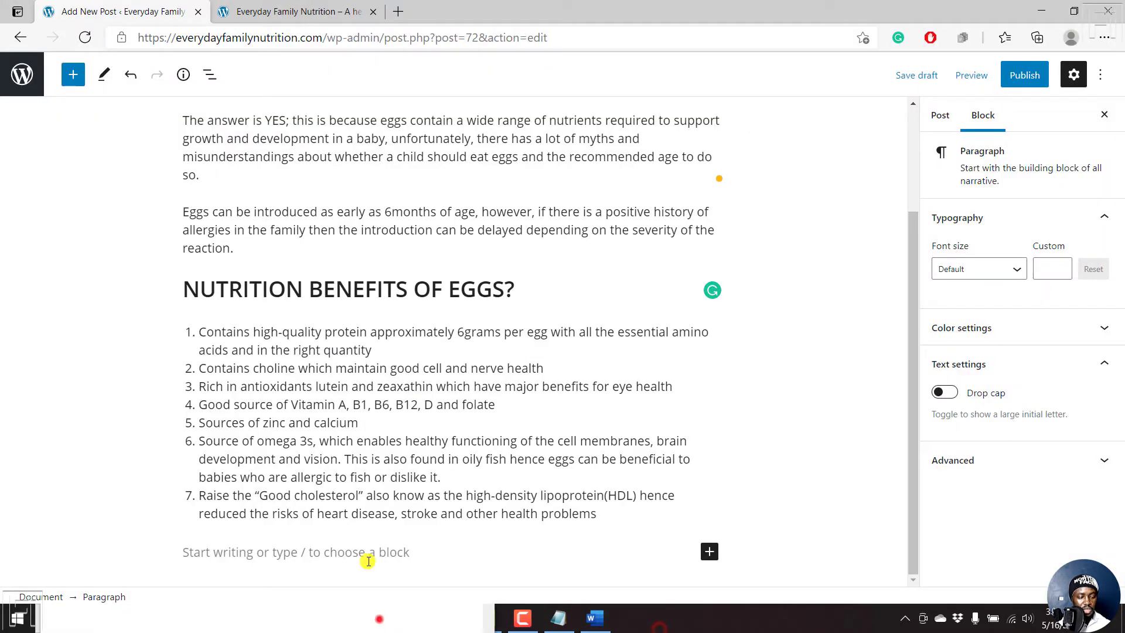
pyautogui.click(707, 555)
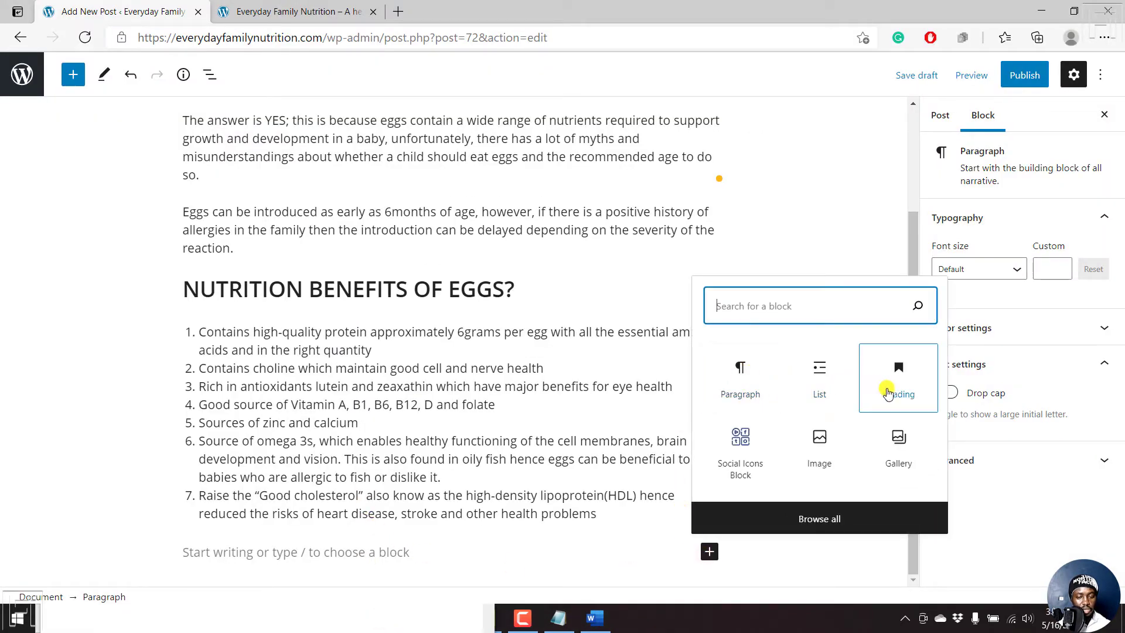
pyautogui.click(887, 393)
pyautogui.hotkey('ctrl', 'v')
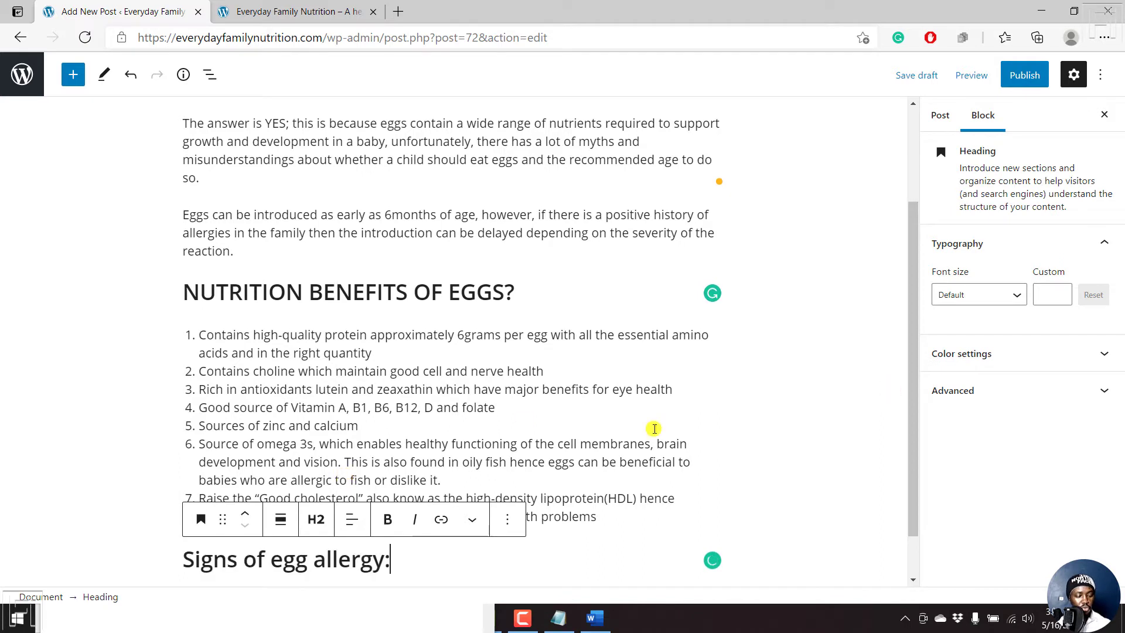
# Add a Paragraph block below the "Signs of egg allergy:" heading.
pyautogui.moveTo(910, 307); pyautogui.dragTo(855, 467)
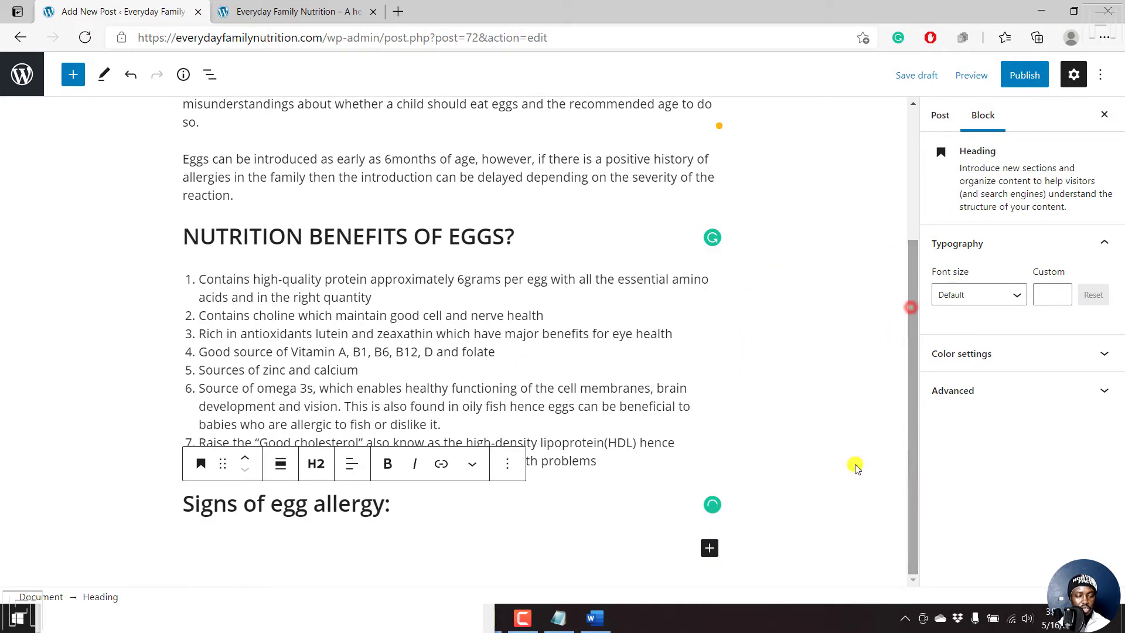
pyautogui.click(709, 548)
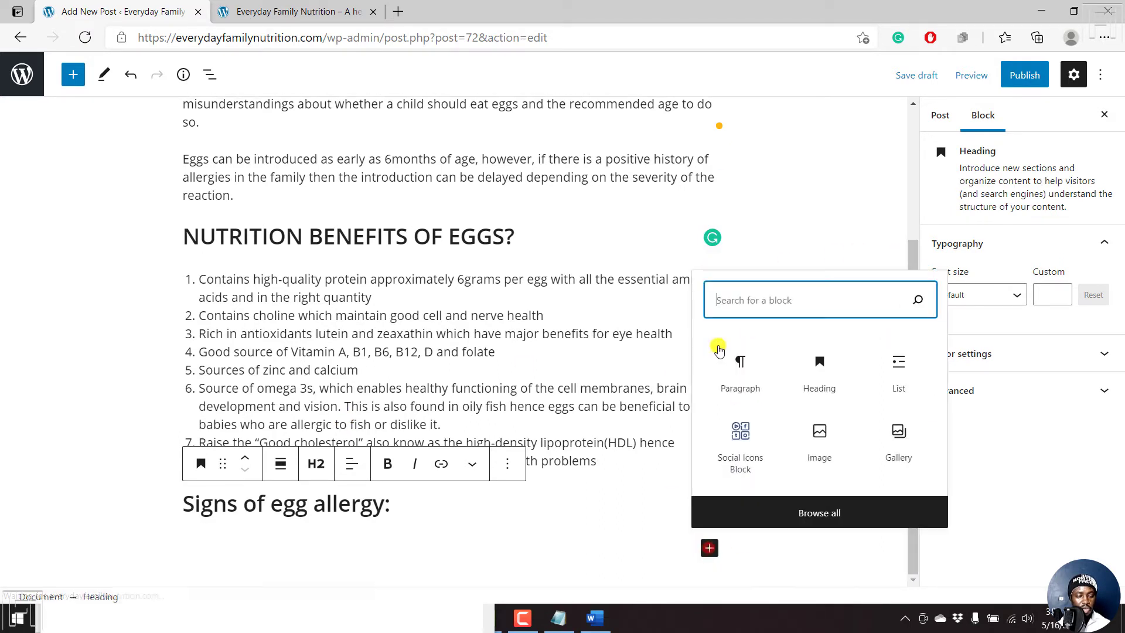
pyautogui.click(741, 367)
# Copy the egg allergy introduction and the line "Egg allergy symptoms may include:" from Word and paste them into the new paragraph in Edge.
pyautogui.click(597, 620)
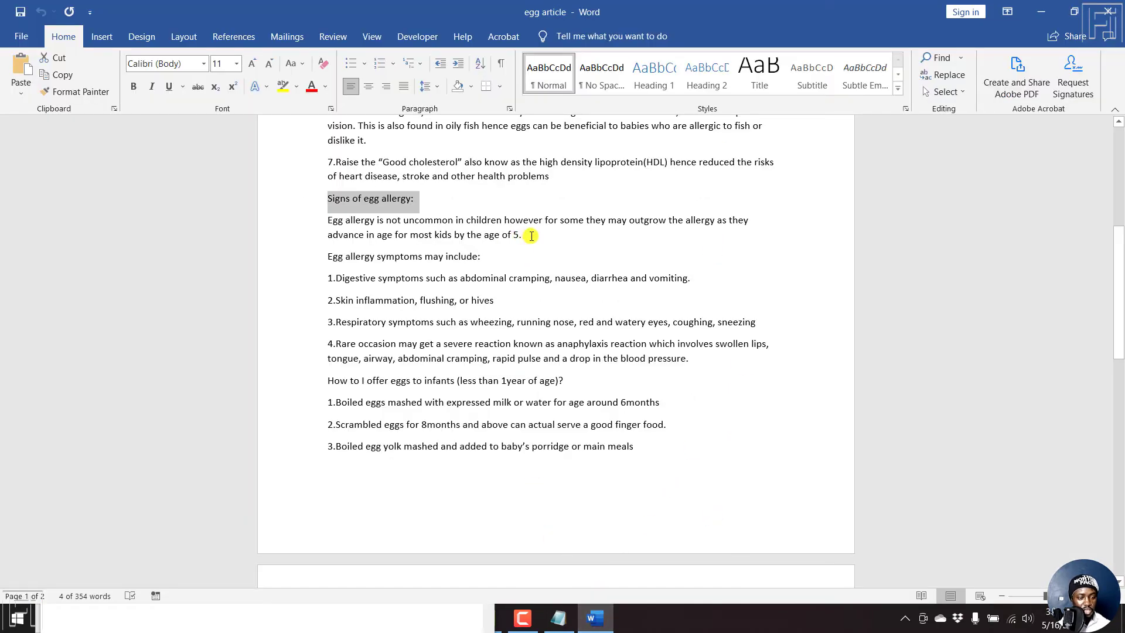
pyautogui.moveTo(485, 256); pyautogui.dragTo(323, 219)
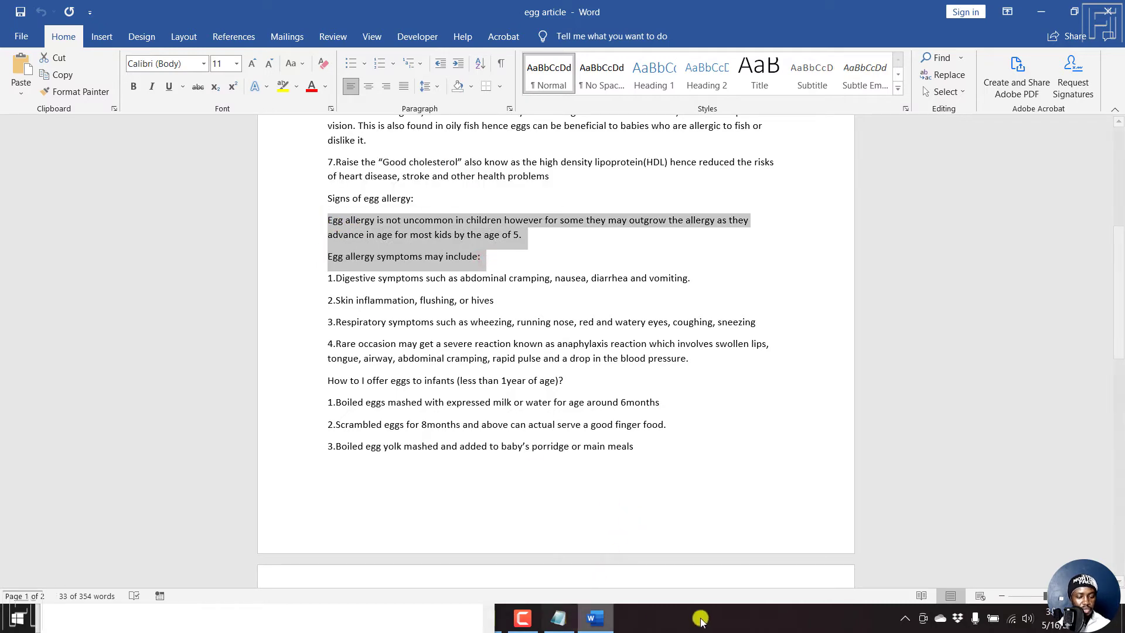
pyautogui.click(377, 613)
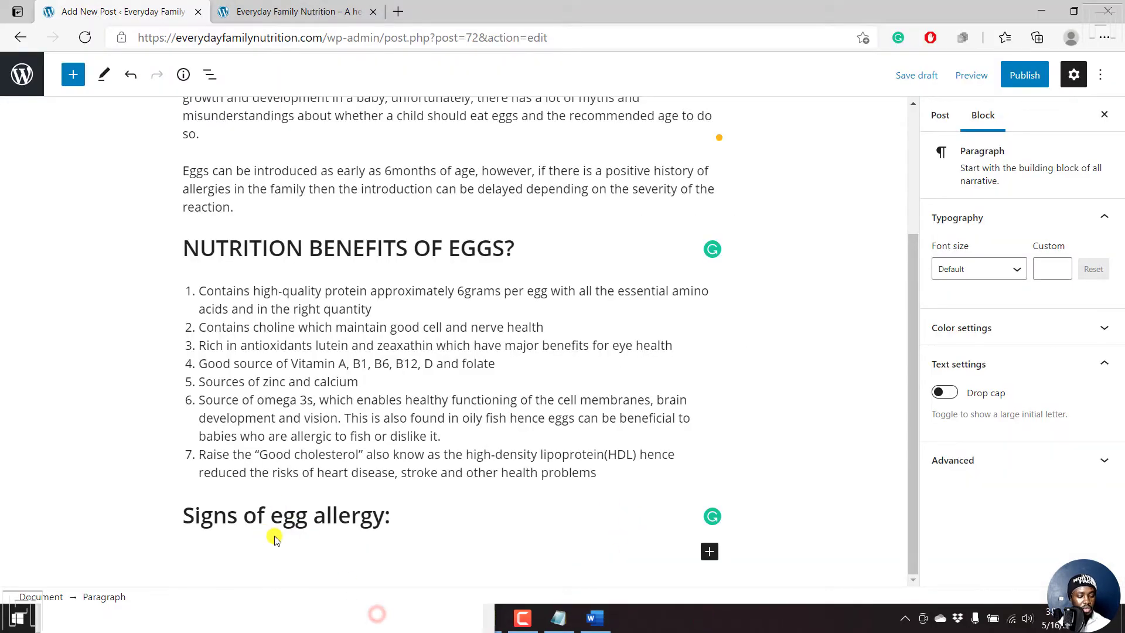
pyautogui.hotkey('ctrl', 'v')
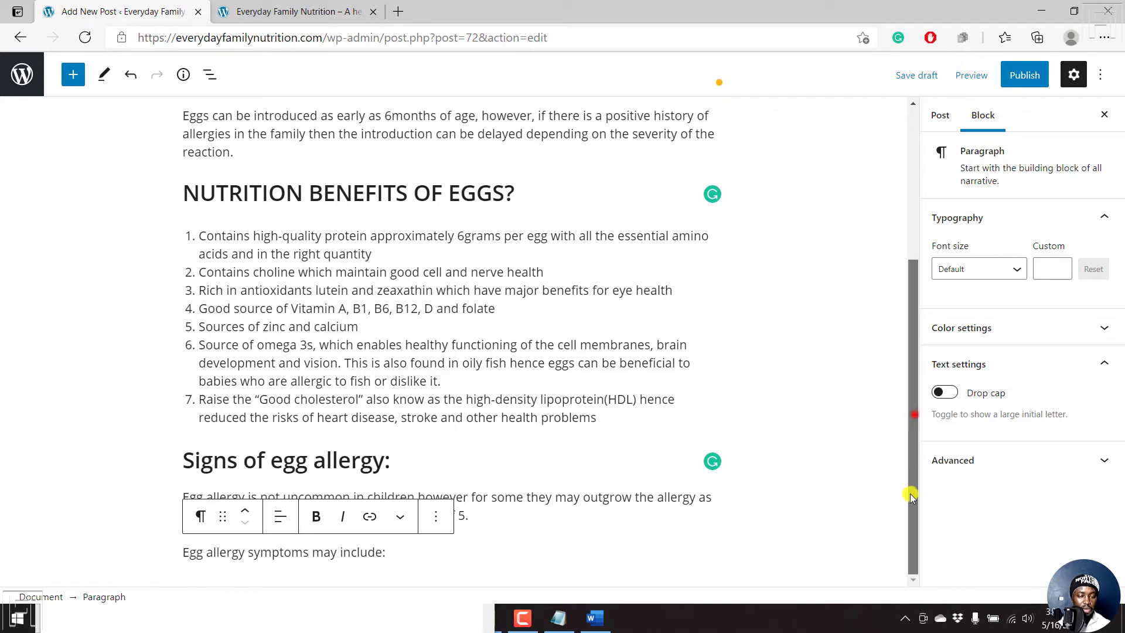
# Copy the four numbered egg allergy symptoms from the Word article and return to the end of the post's last paragraph in Edge.
pyautogui.click(595, 617)
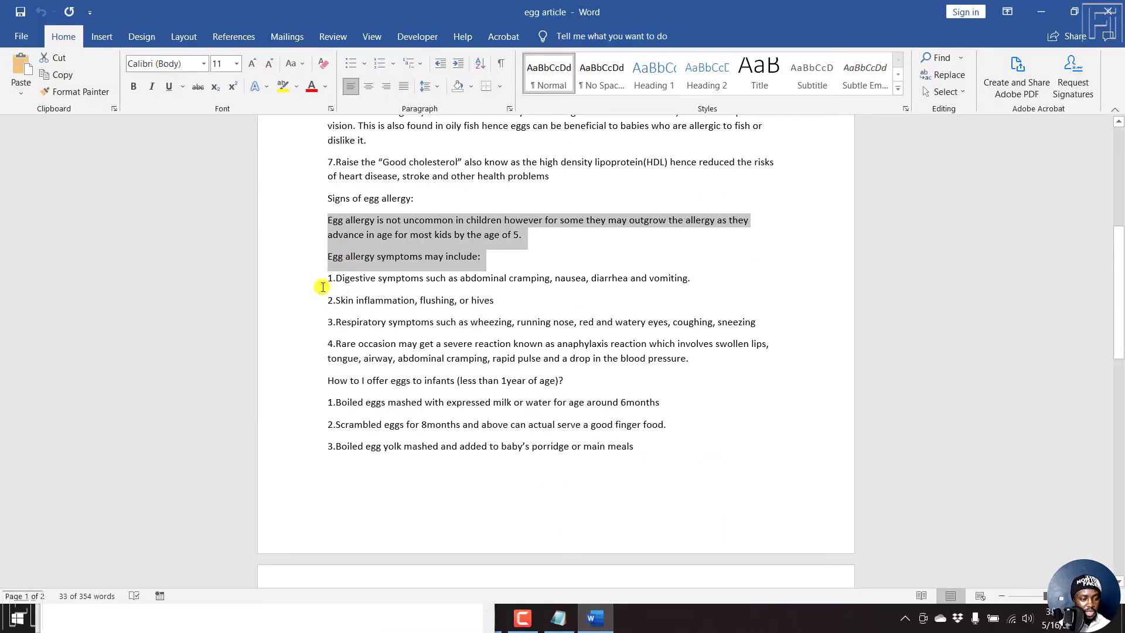
pyautogui.click(325, 309)
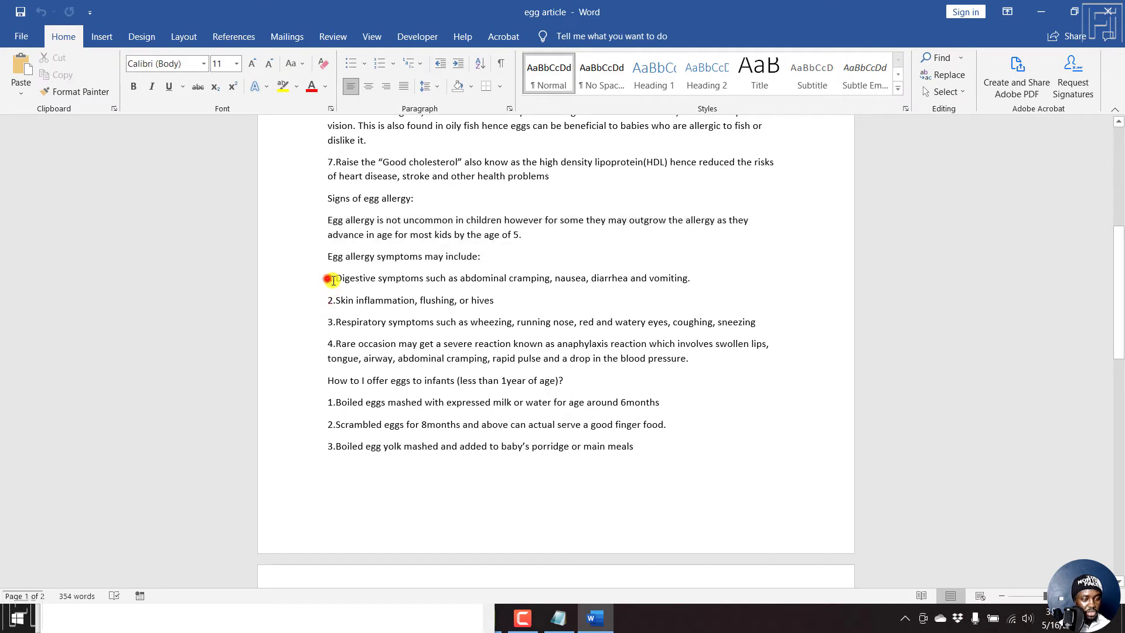
pyautogui.moveTo(332, 280); pyautogui.dragTo(709, 359)
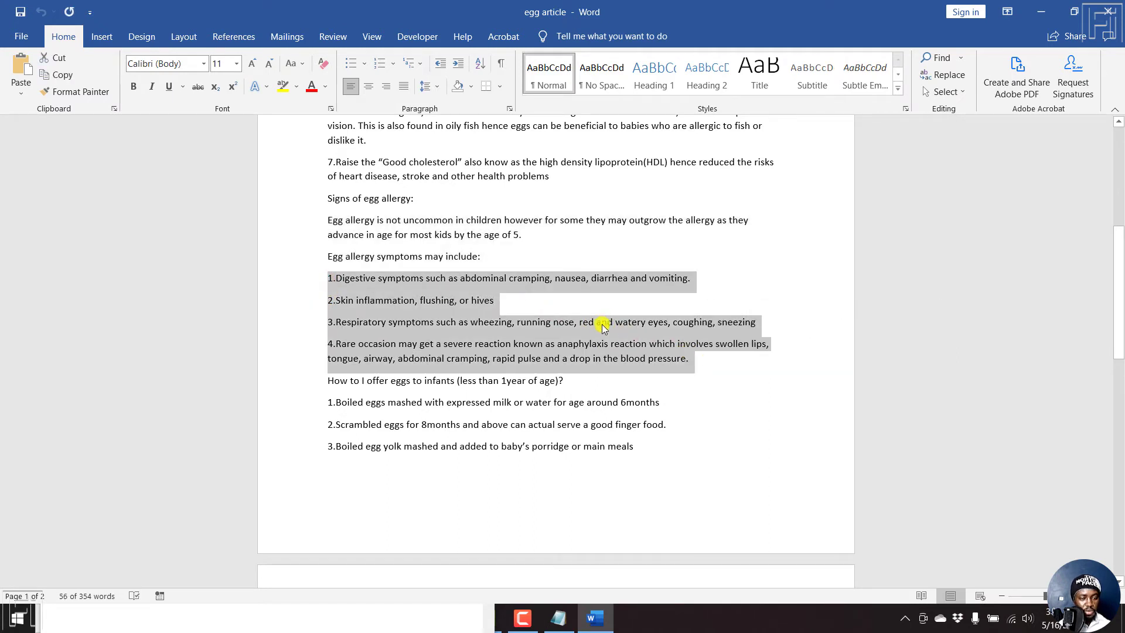
pyautogui.rightClick(602, 325)
pyautogui.click(642, 352)
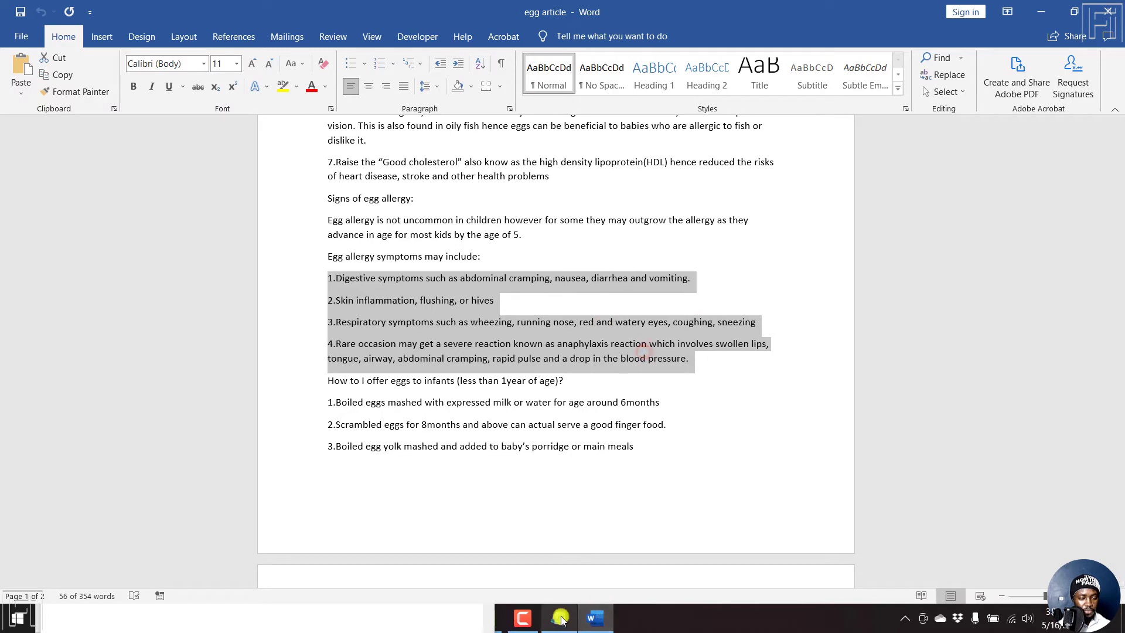
pyautogui.click(381, 620)
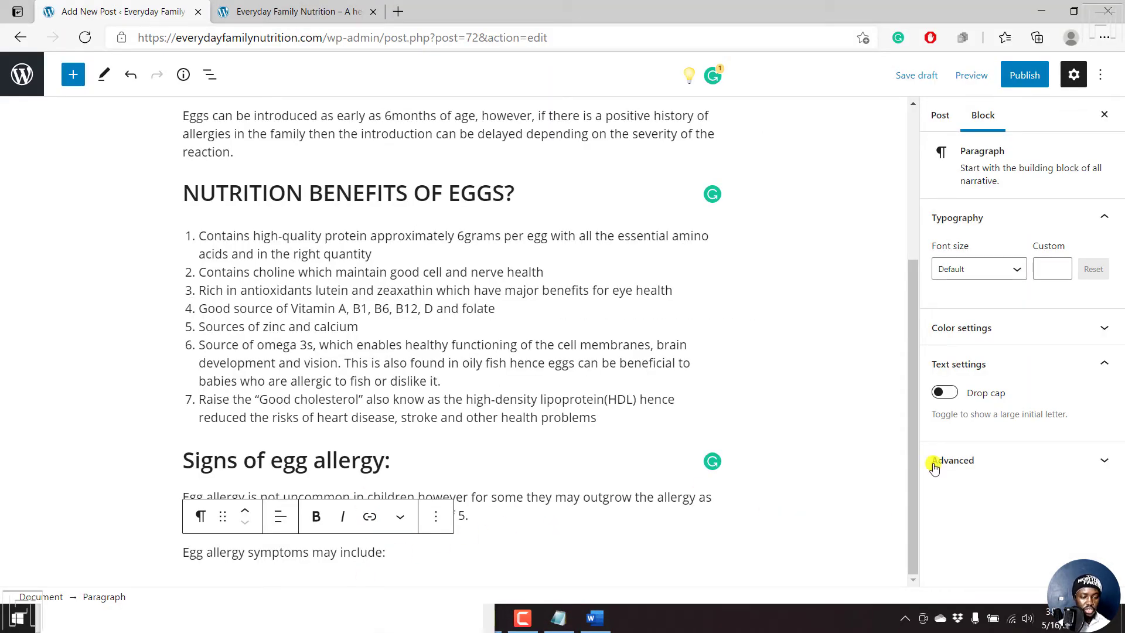
pyautogui.click(913, 480)
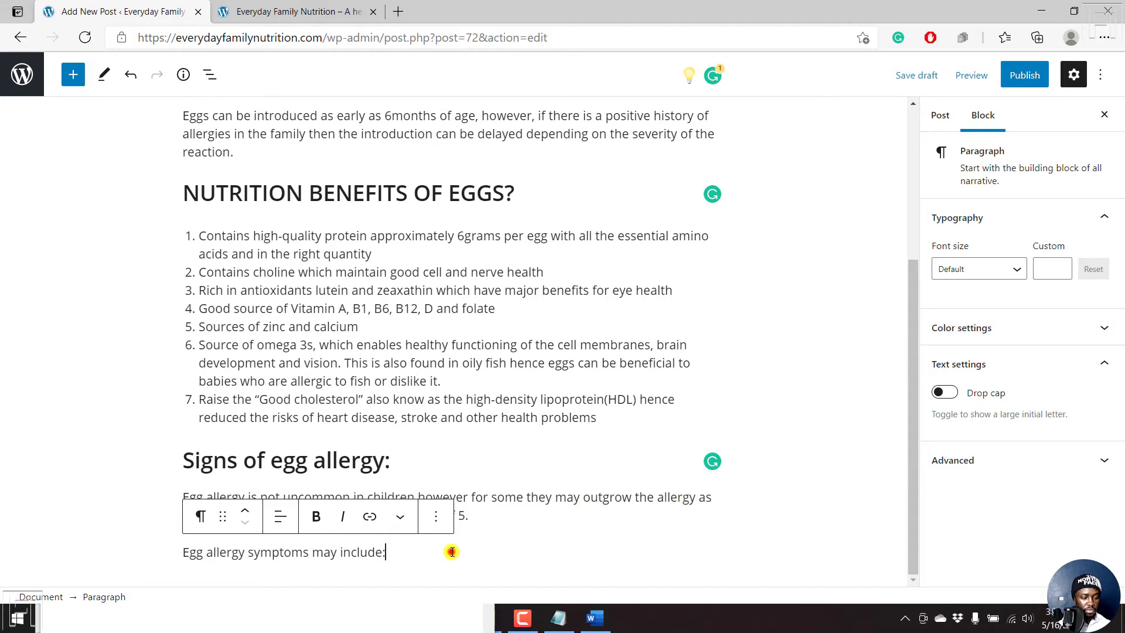
# Add a List block below "Egg allergy symptoms may include:" and paste the four copied symptoms there.
pyautogui.press('Return')
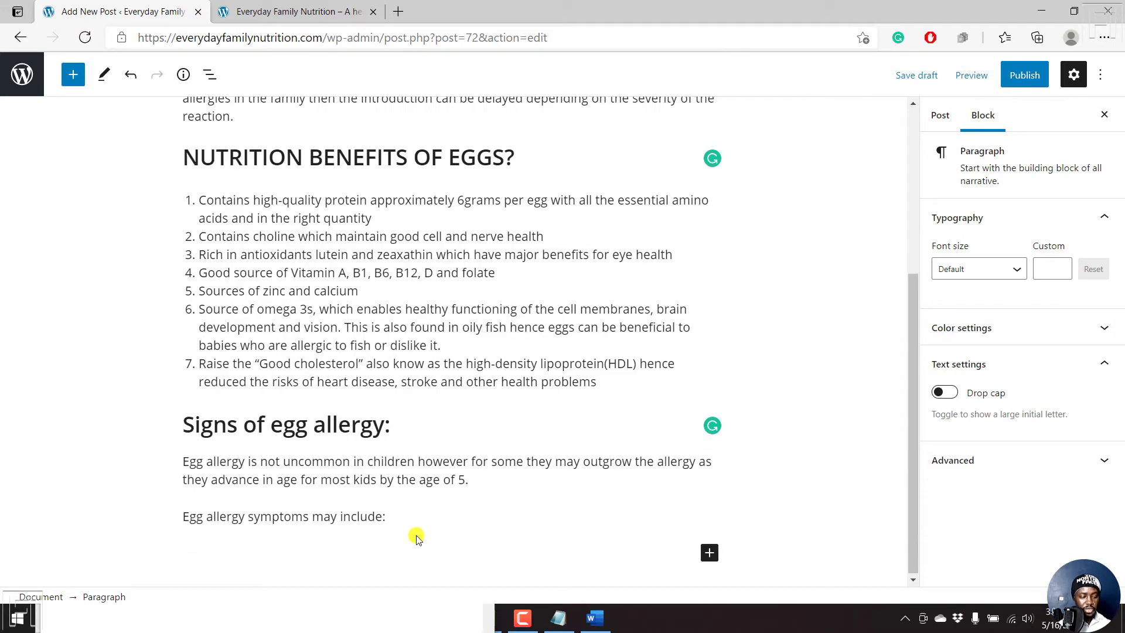
pyautogui.click(710, 554)
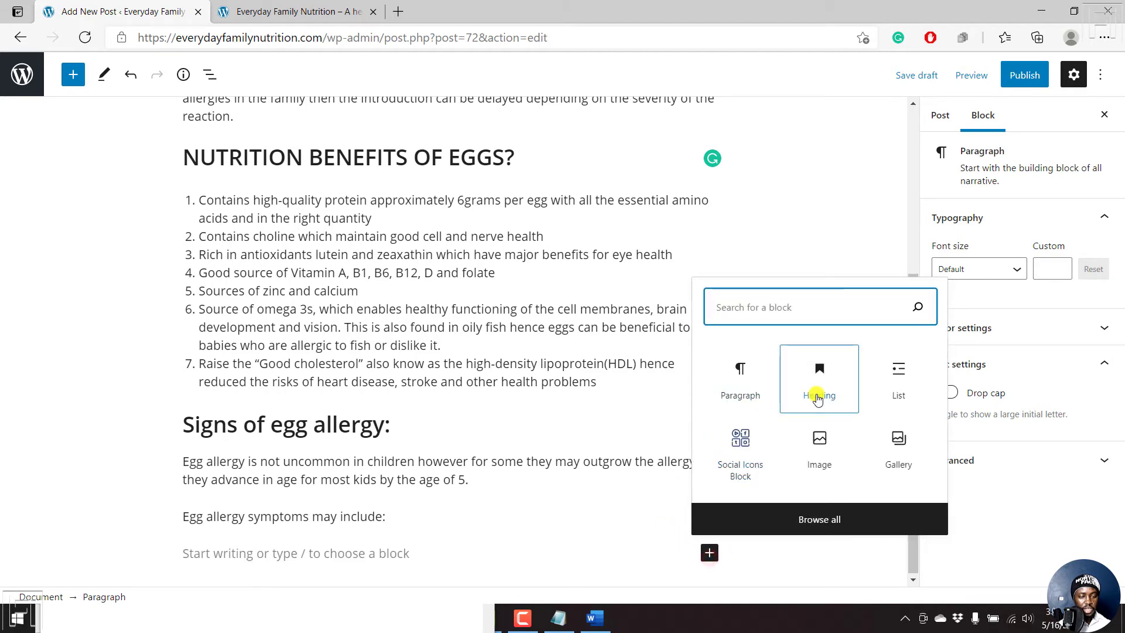
pyautogui.click(899, 363)
pyautogui.hotkey('ctrl', 'v')
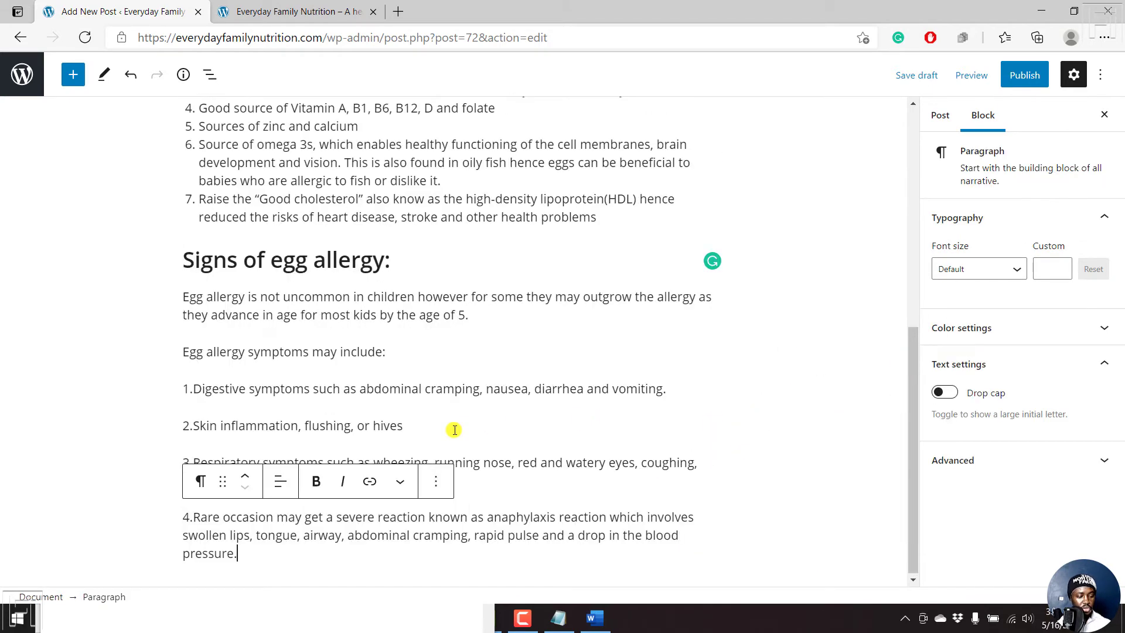
# Transform the four pasted symptom paragraphs into a single ordered list.
pyautogui.click(236, 389)
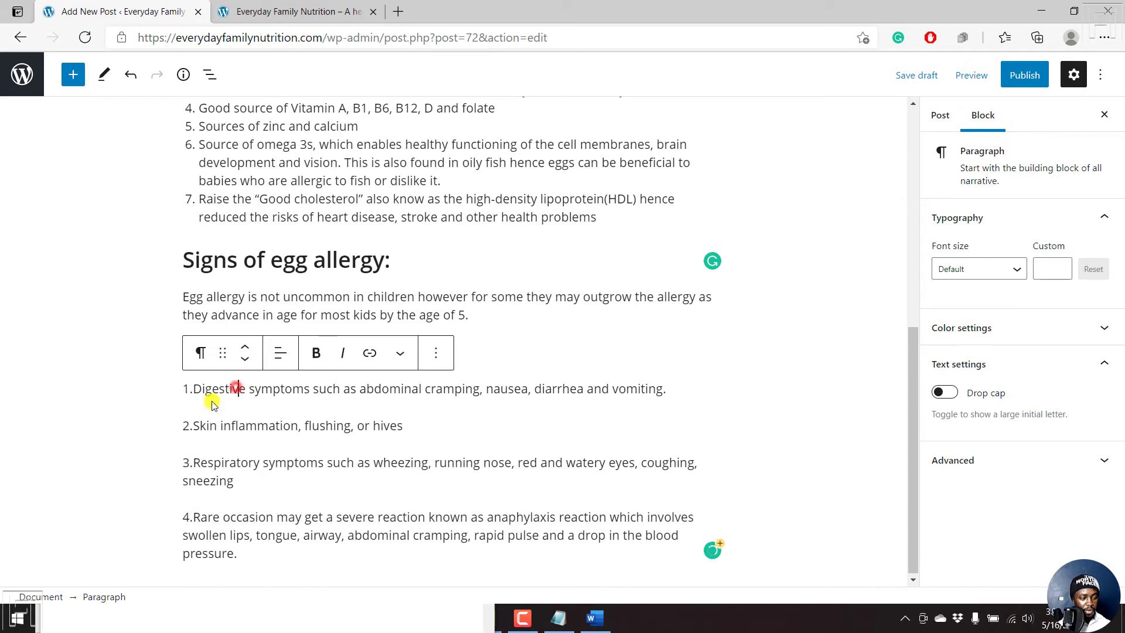
pyautogui.click(189, 389)
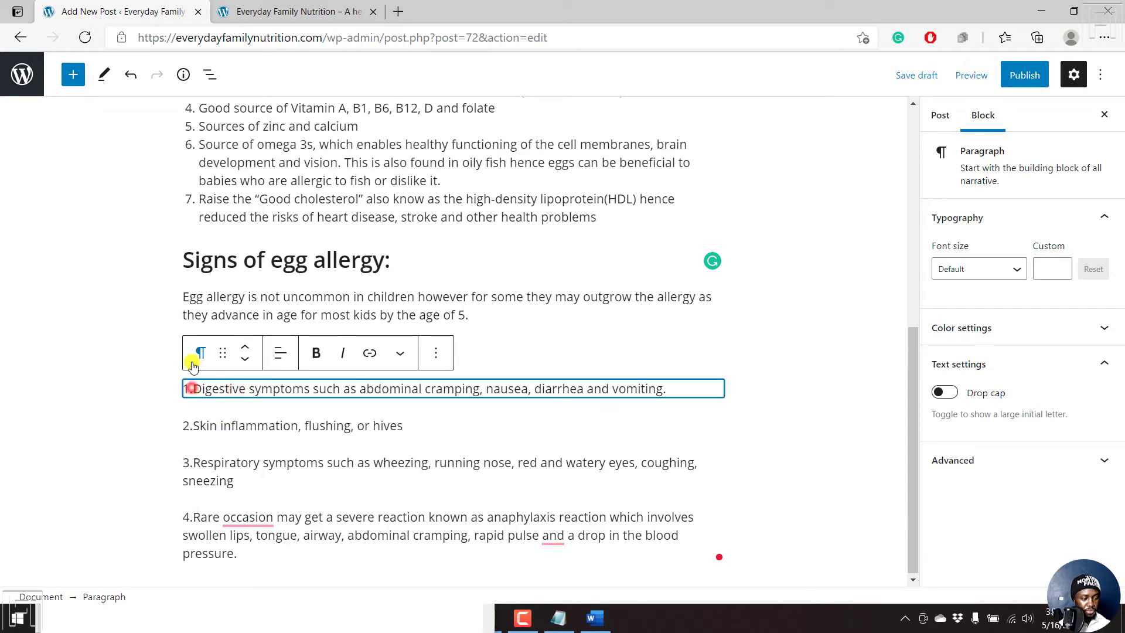
pyautogui.click(508, 564)
pyautogui.moveTo(259, 559); pyautogui.dragTo(210, 378)
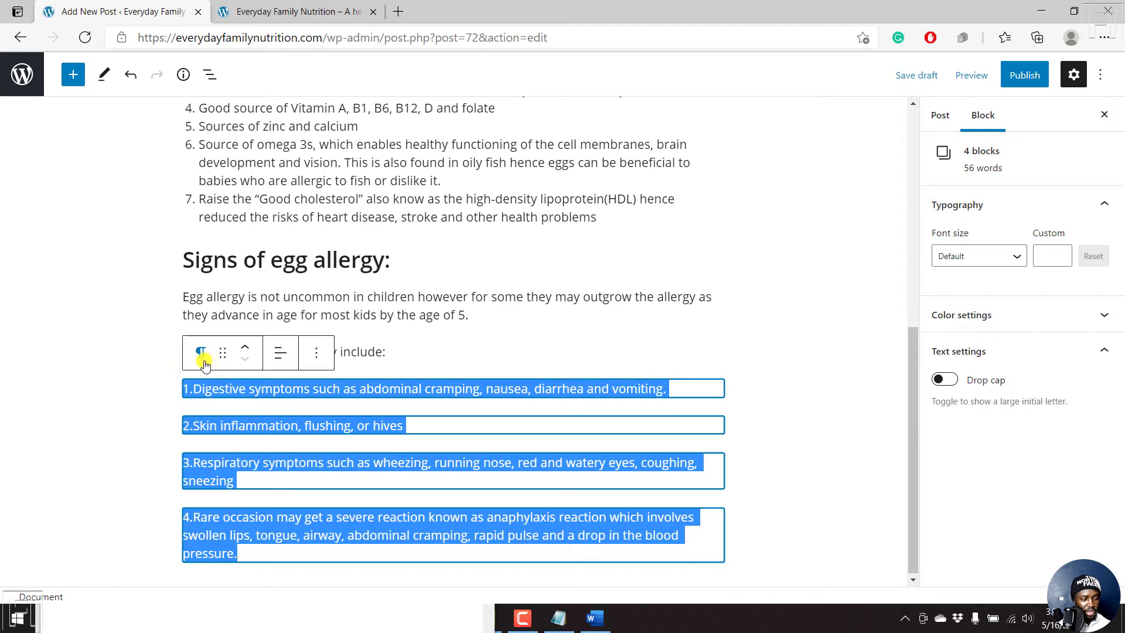
pyautogui.click(203, 363)
pyautogui.click(228, 426)
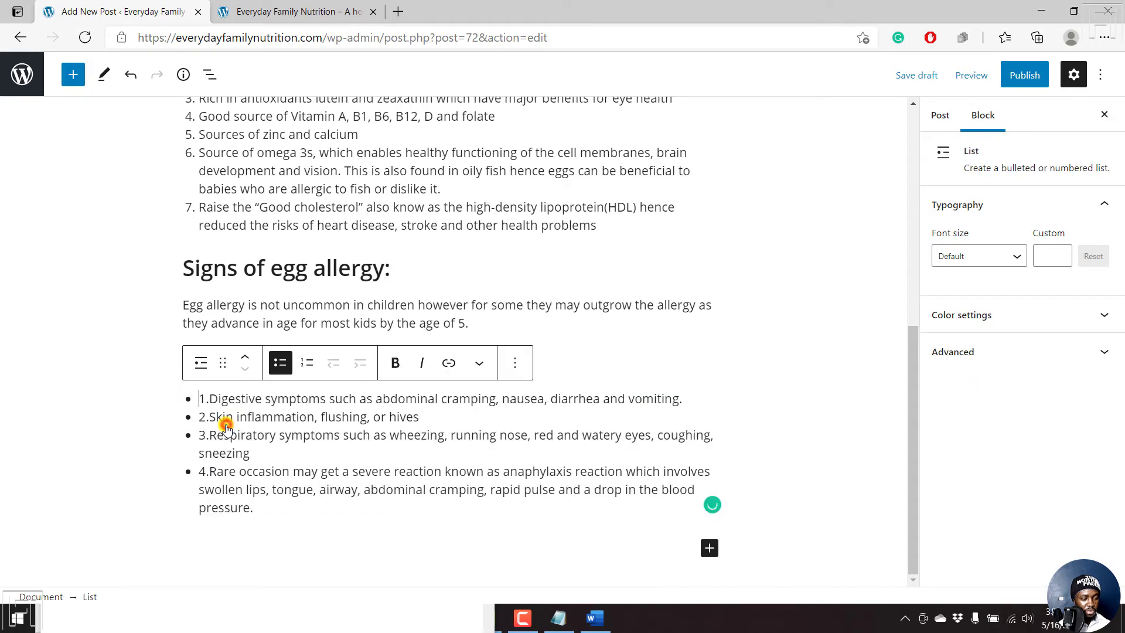
pyautogui.click(309, 364)
# Remove the duplicate typed numbers "1." to "4." from the start of the four symptom list items.
pyautogui.click(209, 400)
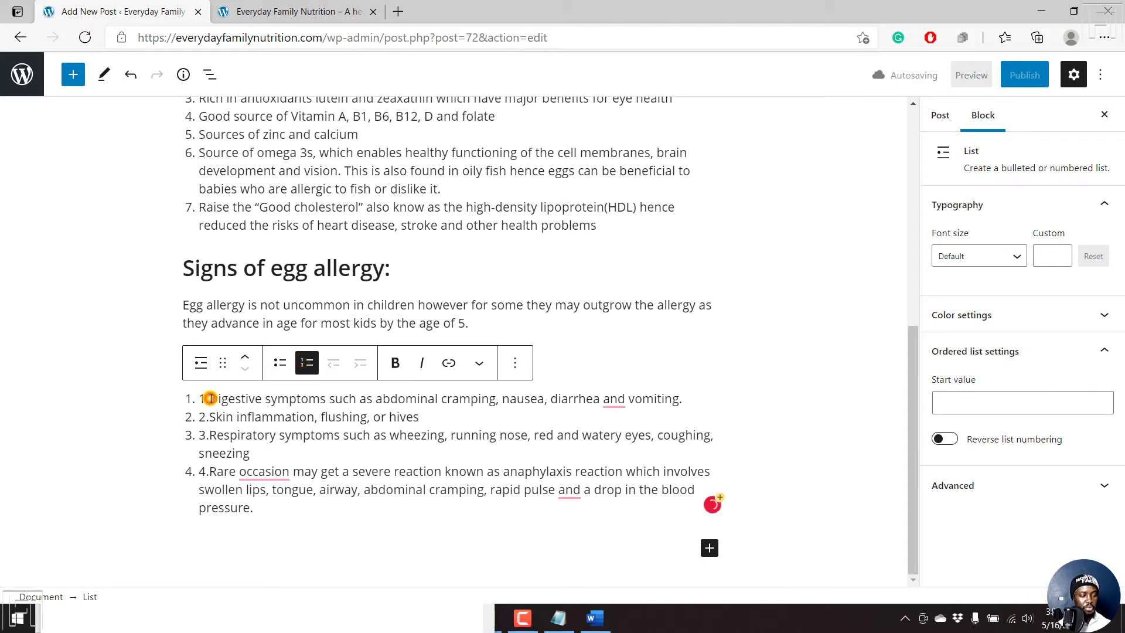
pyautogui.press('BackSpace')
pyautogui.press('BackSpace')
pyautogui.press('Down')
pyautogui.hotkey('shift', 'Right')
pyautogui.hotkey('shift', 'Right')
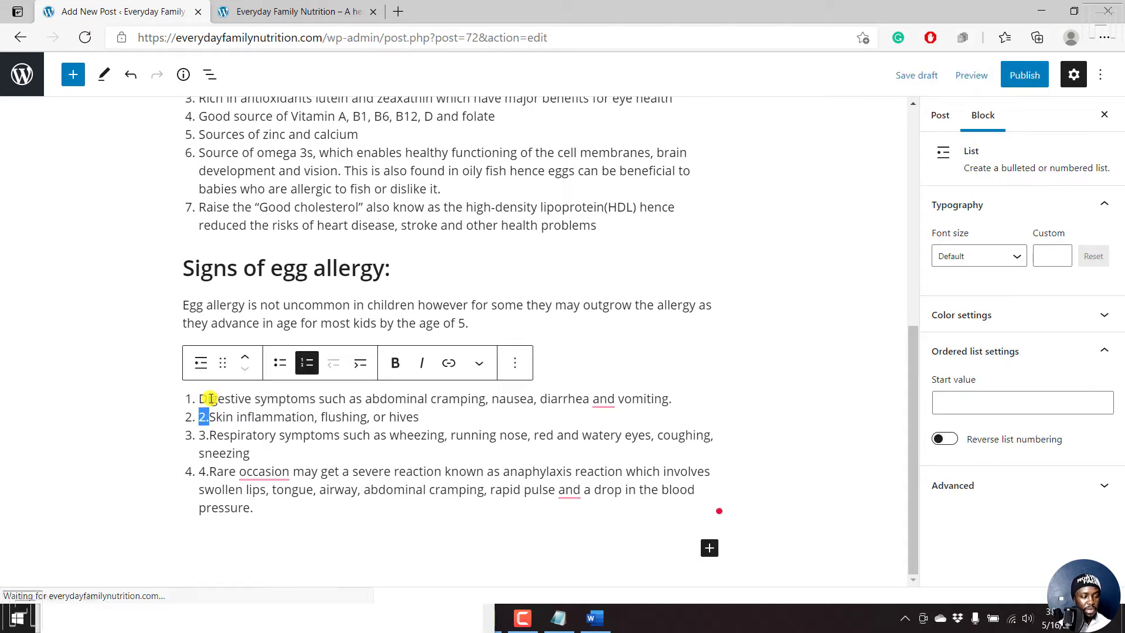
pyautogui.press('Delete')
pyautogui.press('Down')
pyautogui.hotkey('shift', 'Right')
pyautogui.hotkey('shift', 'Right')
pyautogui.press('Delete')
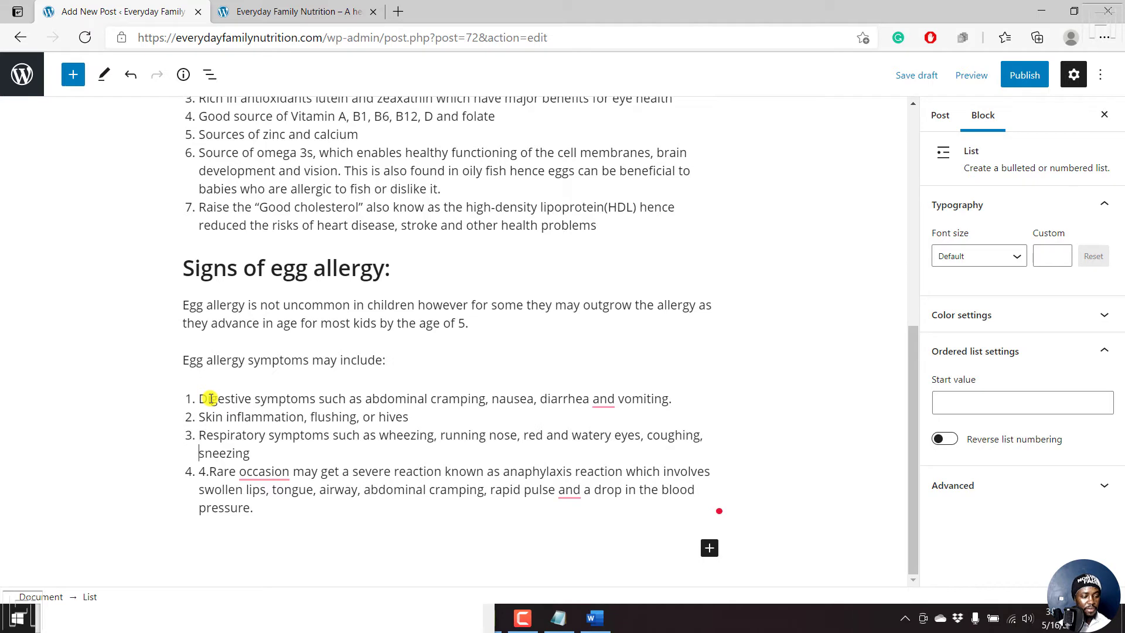
pyautogui.press('Down')
pyautogui.hotkey('shift', 'Right')
pyautogui.hotkey('shift', 'Right')
pyautogui.press('Delete')
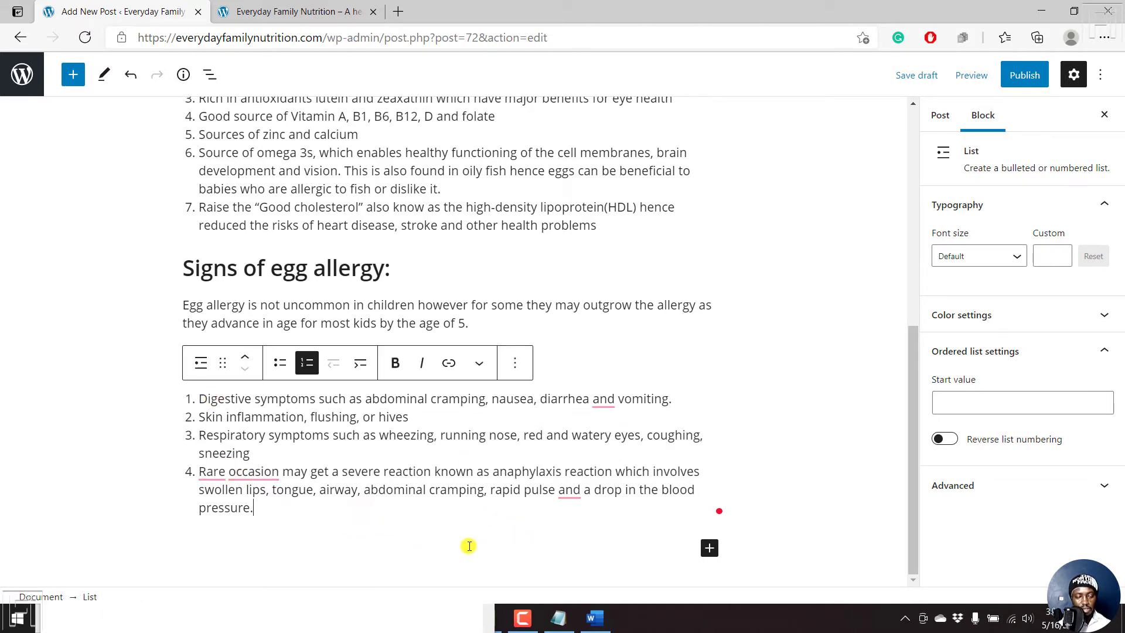
# Switch to Word and copy the line "How to I offer eggs to infants (less than 1year of age)?".
pyautogui.click(595, 618)
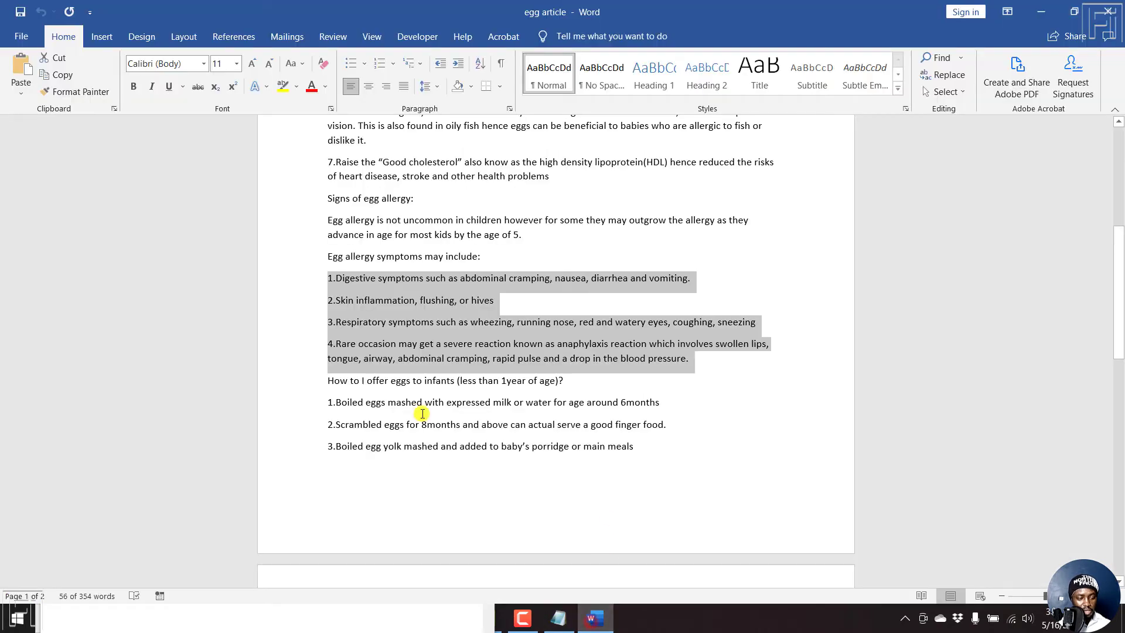
pyautogui.moveTo(1120, 295)
pyautogui.mouseDown()
pyautogui.moveTo(1120, 427)
pyautogui.moveTo(1121, 281)
pyautogui.moveTo(1120, 315)
pyautogui.mouseUp()
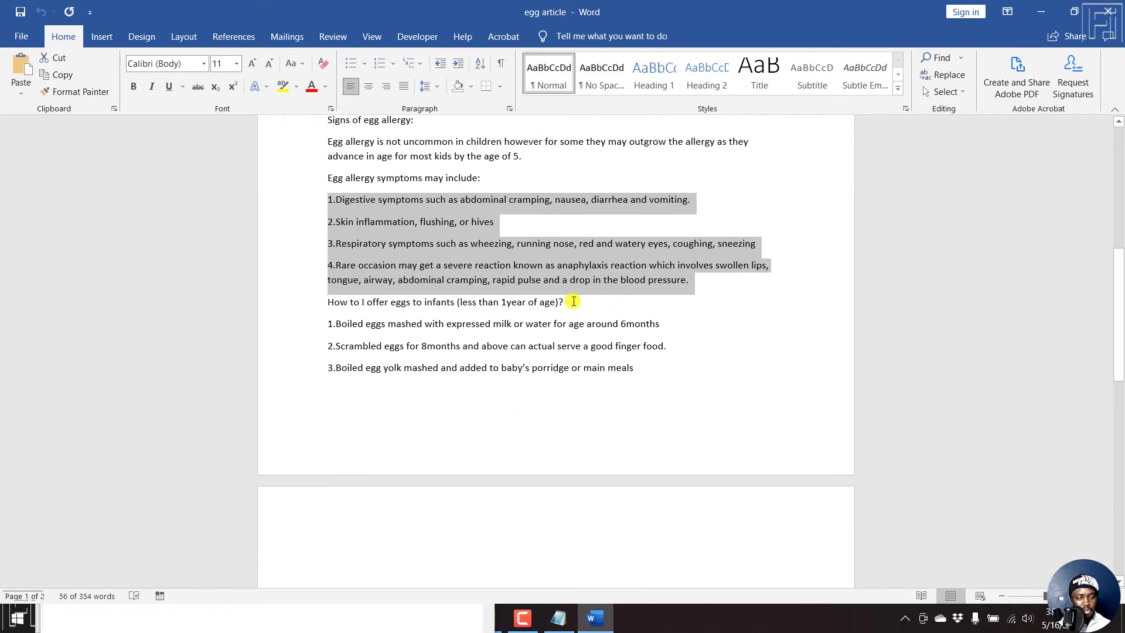
pyautogui.click(331, 304)
pyautogui.tripleClick(382, 300)
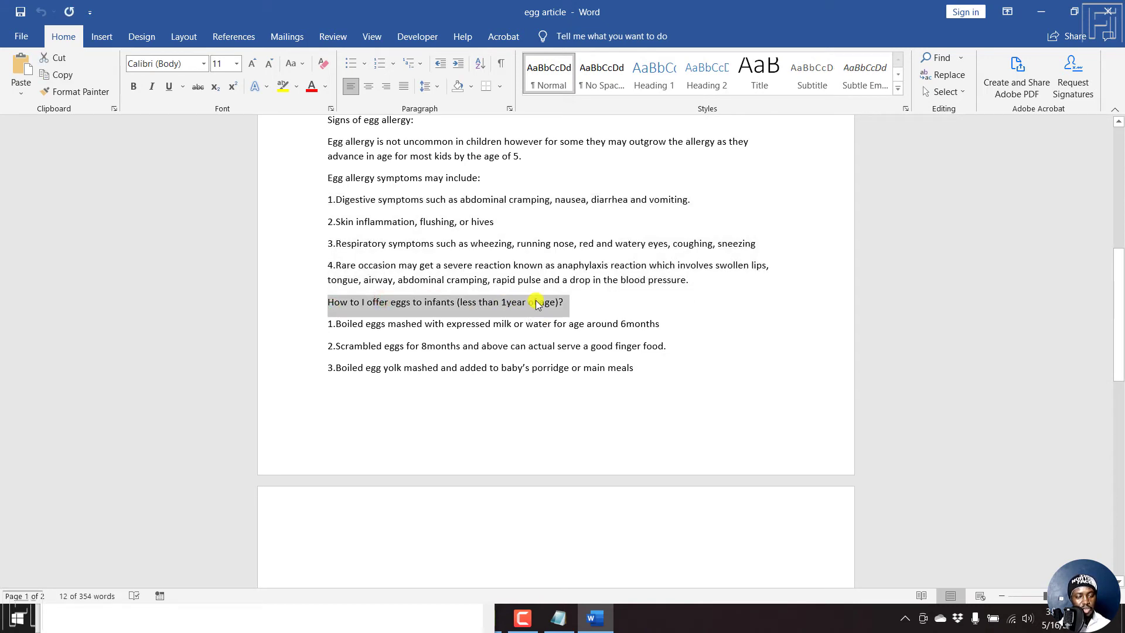
# Switch back to Edge and add the copied question as a Heading block below the symptoms list, followed by an empty paragraph.
pyautogui.click(557, 618)
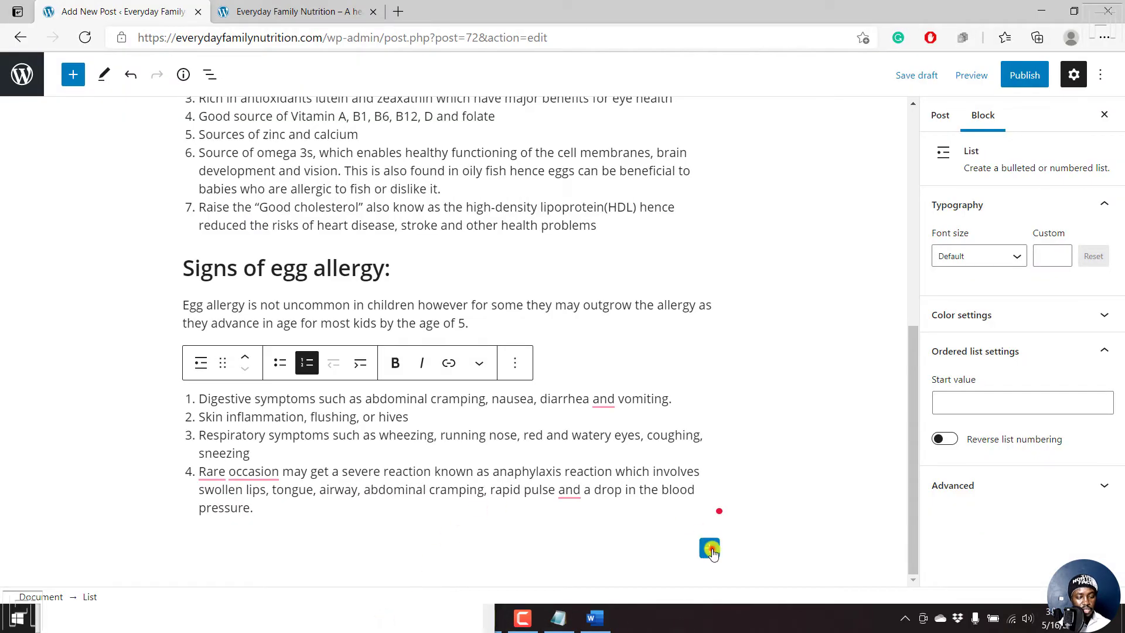
pyautogui.click(710, 548)
pyautogui.click(879, 388)
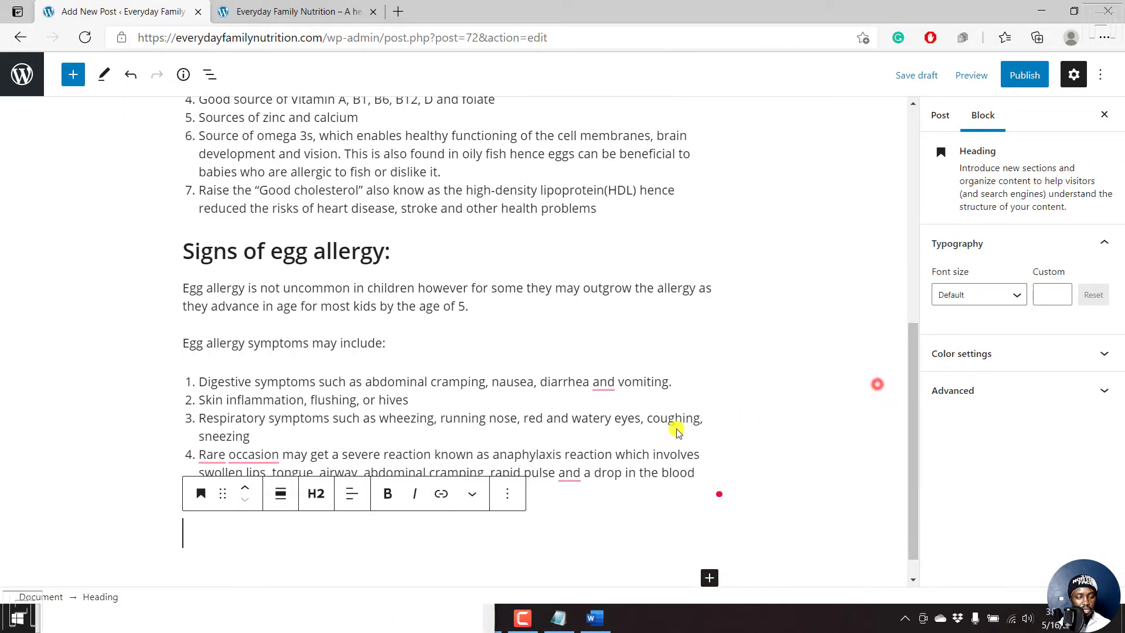
pyautogui.hotkey('ctrl', 'v')
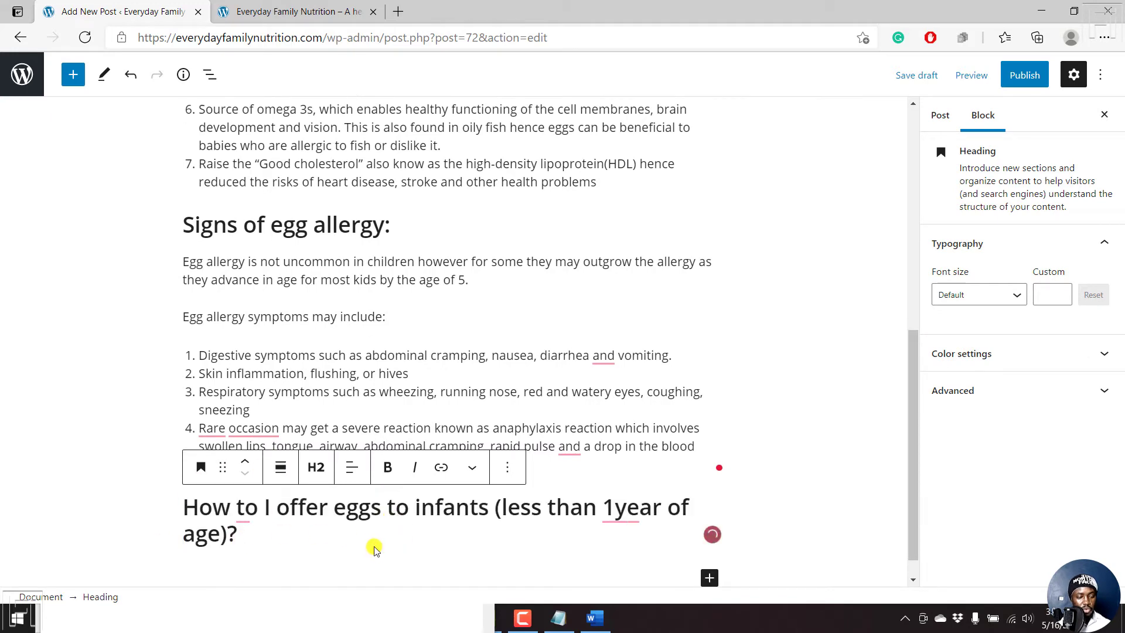
pyautogui.press('Return')
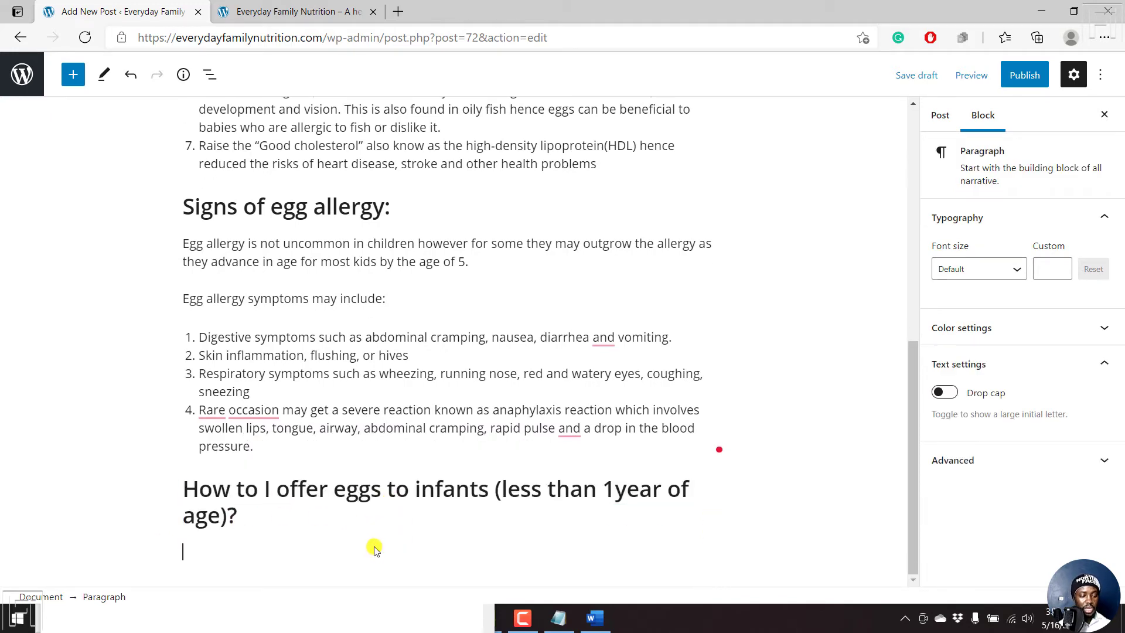
# Switch to Word and copy the three numbered suggestions for offering eggs to infants.
pyautogui.click(596, 620)
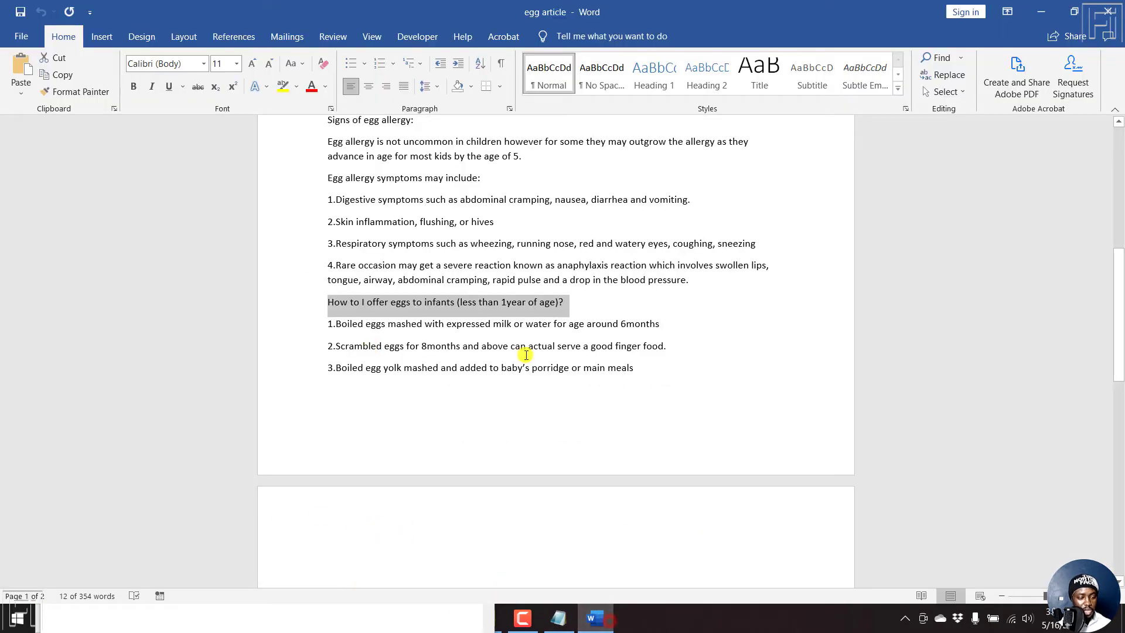
pyautogui.moveTo(647, 370); pyautogui.dragTo(327, 322)
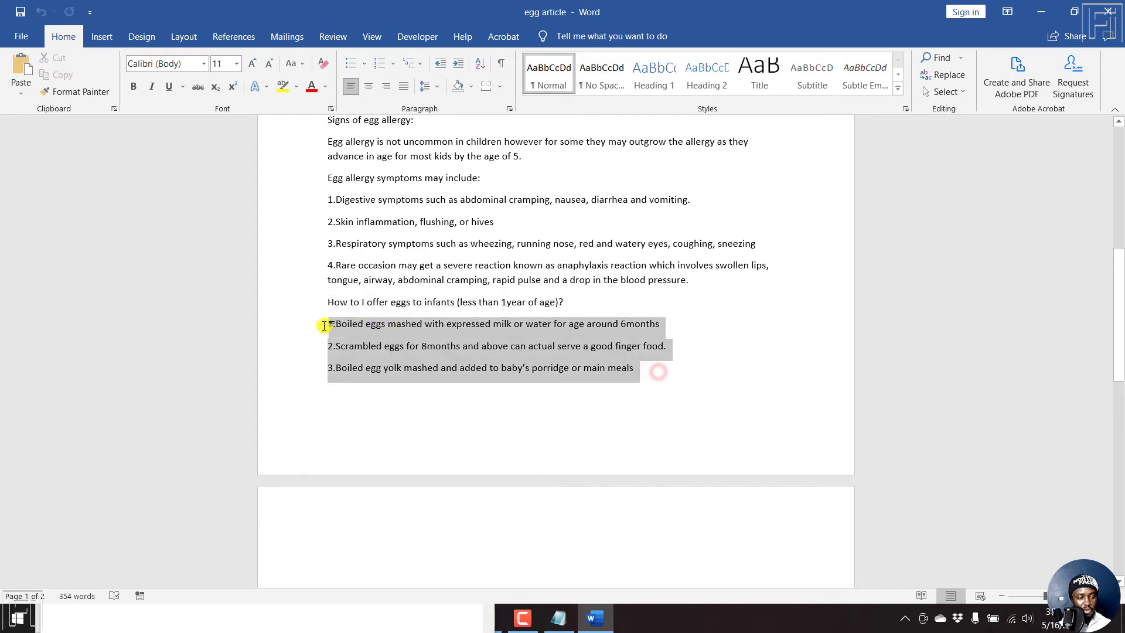
pyautogui.rightClick(336, 330)
pyautogui.click(369, 354)
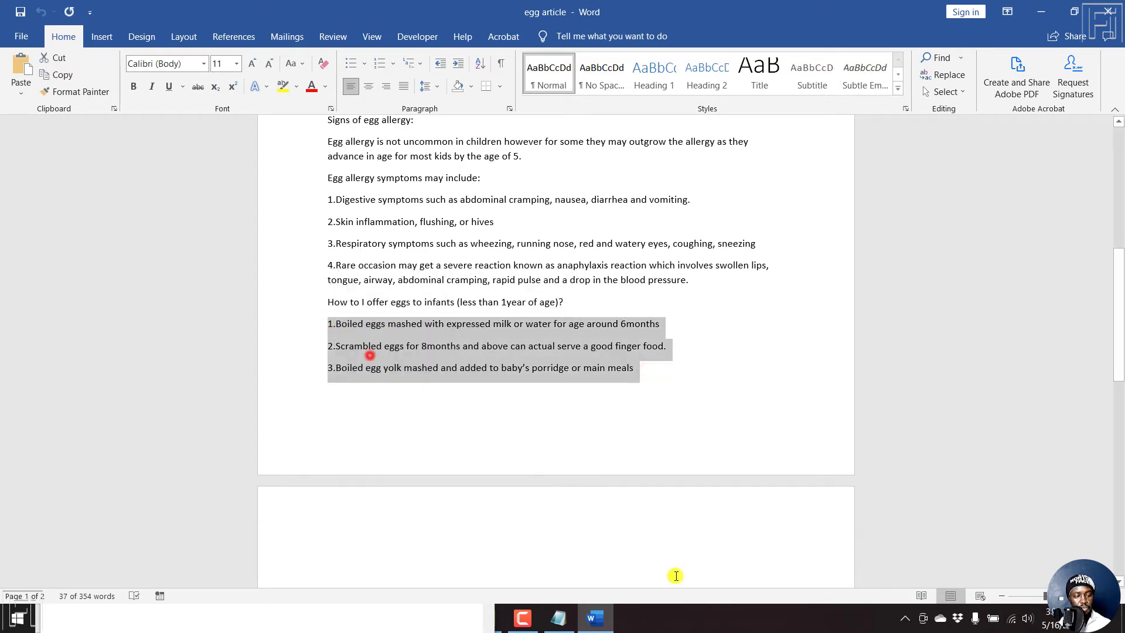
# Switch back to Edge and paste the three copied suggestions below the "How to I offer eggs to infants" heading, choosing a List block.
pyautogui.click(377, 616)
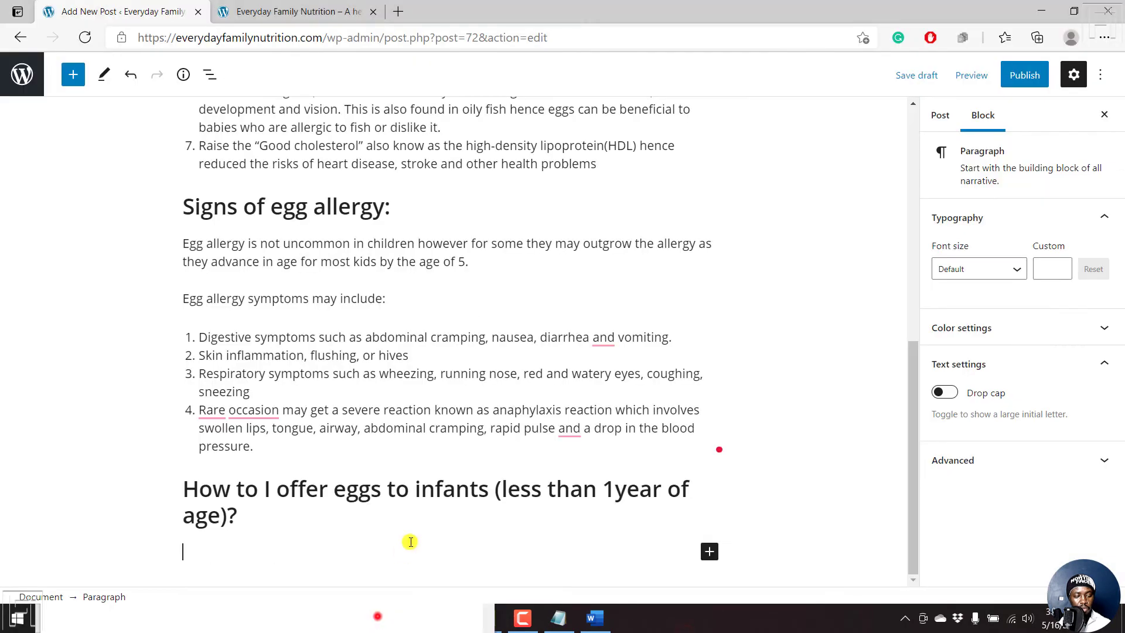
pyautogui.click(709, 552)
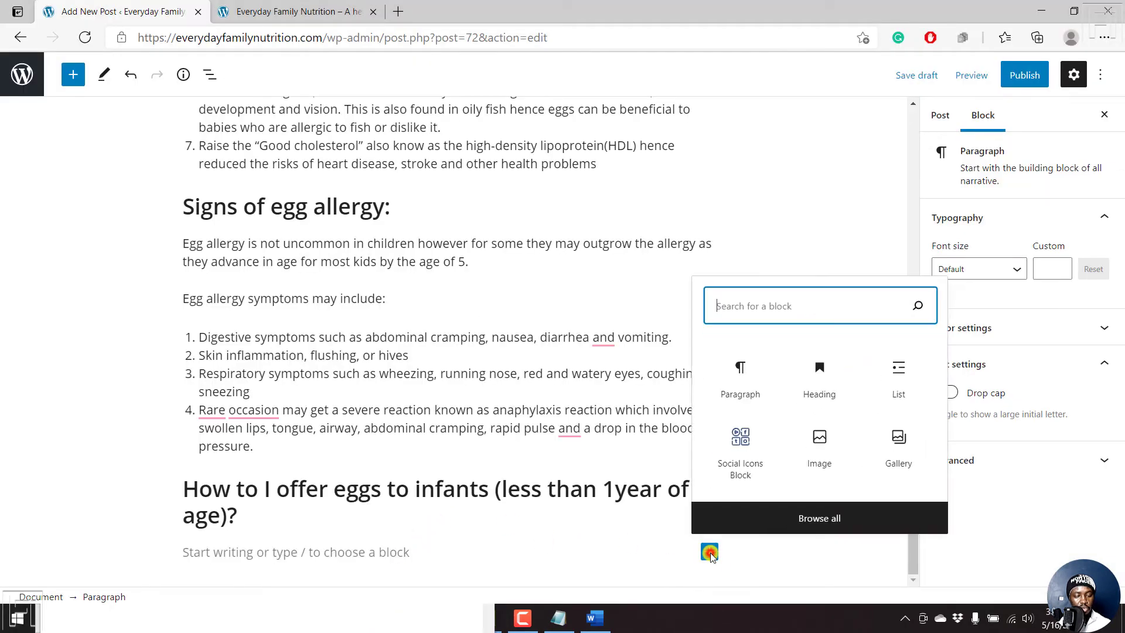
pyautogui.click(905, 380)
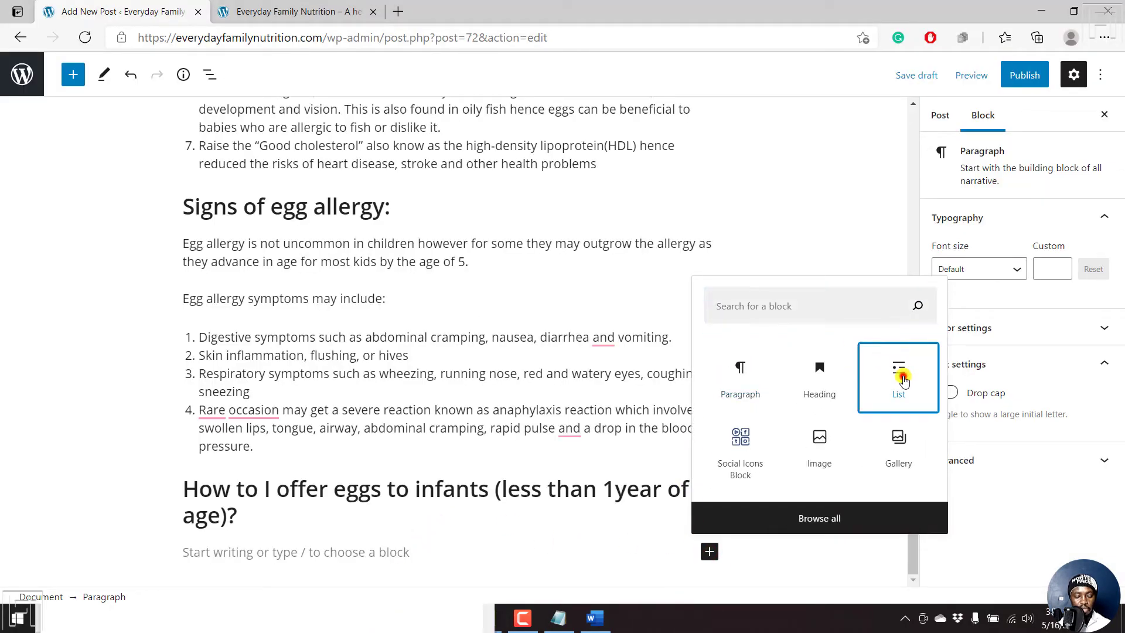
pyautogui.hotkey('ctrl', 'v')
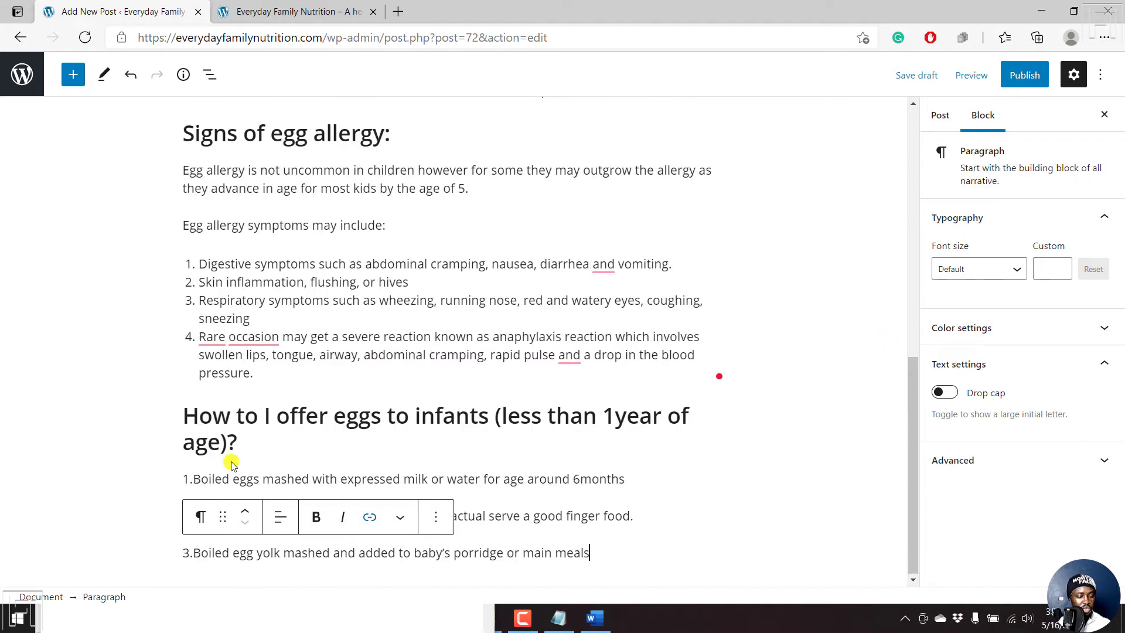
# Transform the three pasted egg serving suggestions into a single ordered list.
pyautogui.click(528, 515)
pyautogui.moveTo(623, 557); pyautogui.dragTo(200, 477)
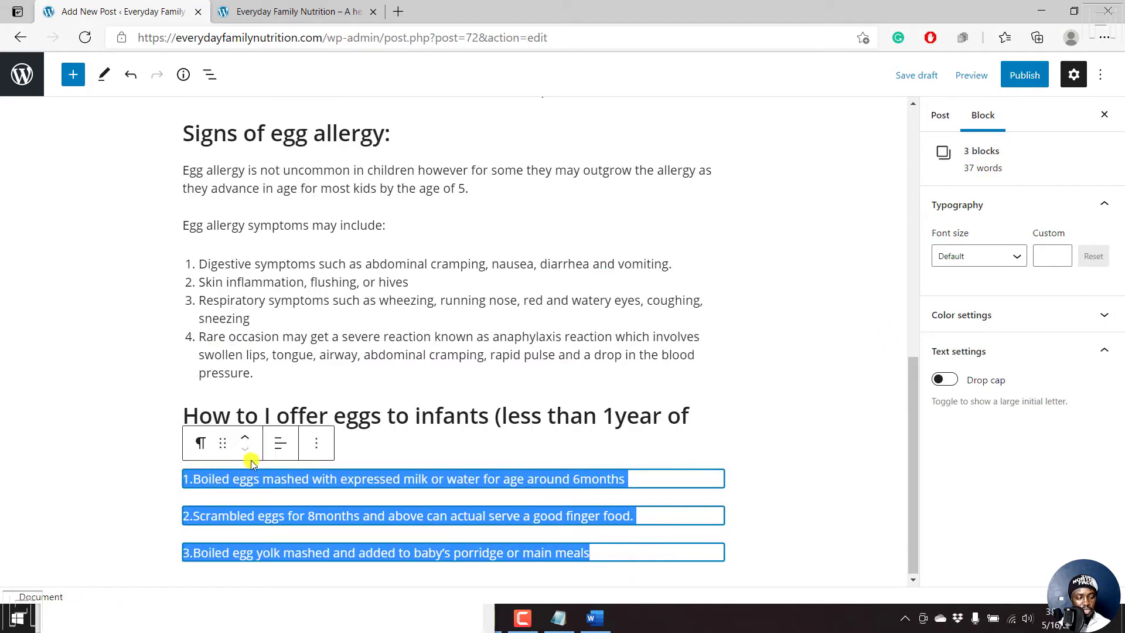
pyautogui.click(201, 443)
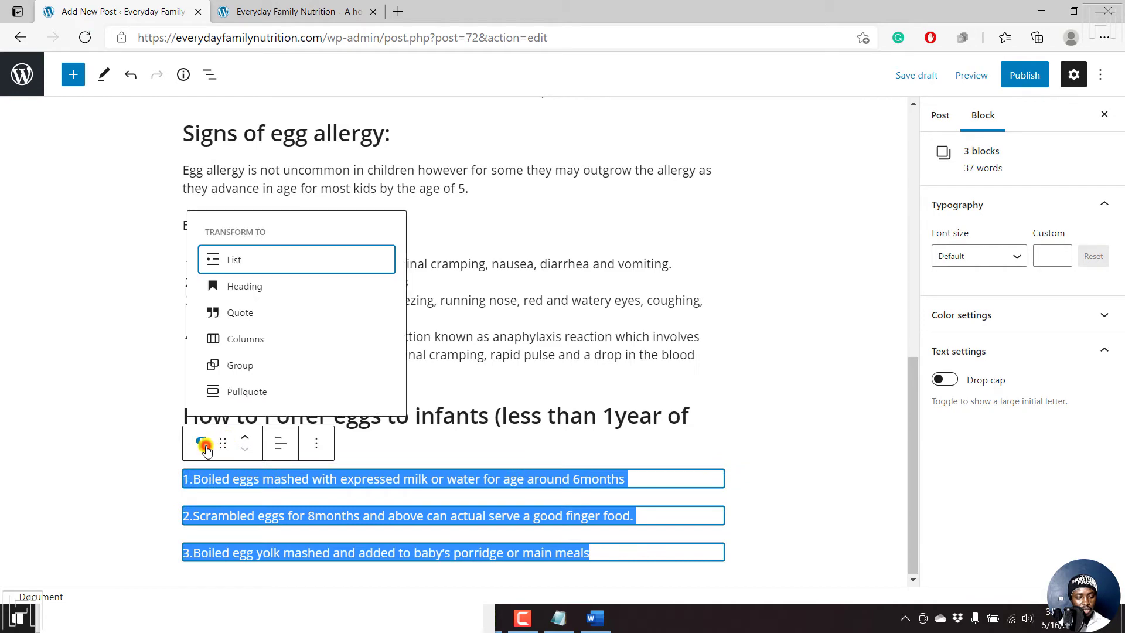
pyautogui.click(238, 260)
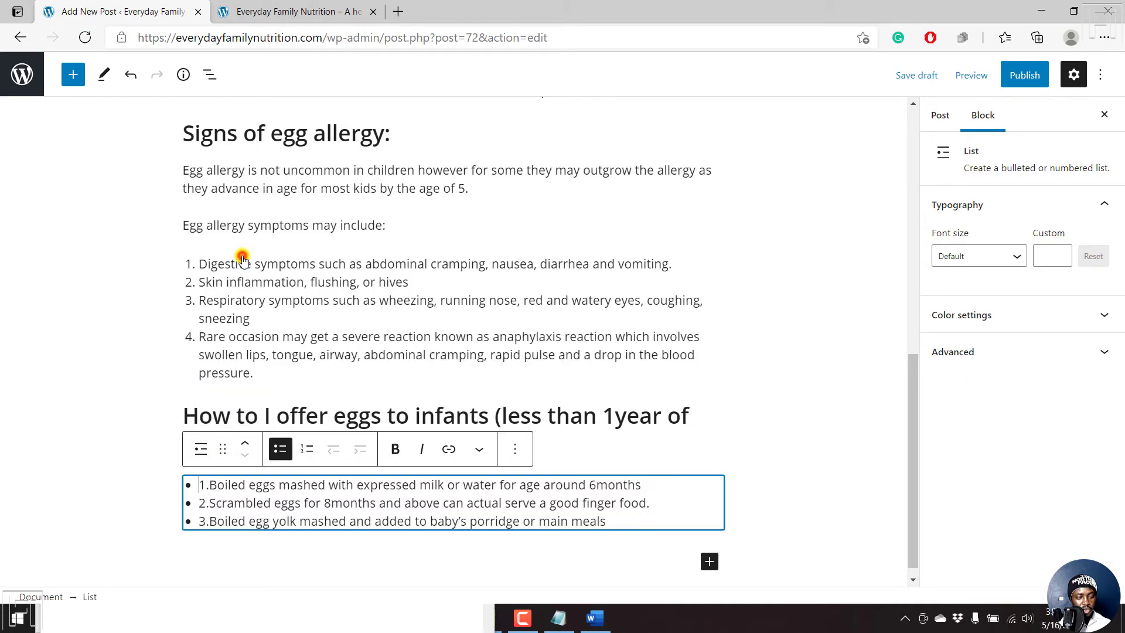
pyautogui.click(301, 449)
# Remove the duplicate typed numbers "1." to "3." from the start of the three serving suggestions.
pyautogui.press('BackSpace')
pyautogui.press('BackSpace')
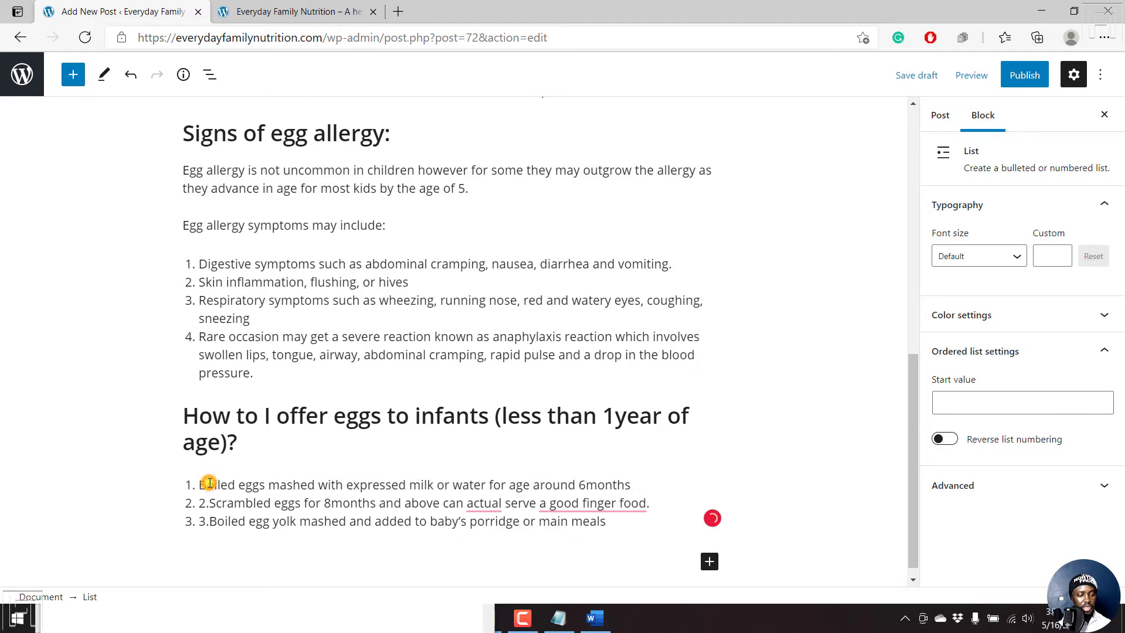
pyautogui.hotkey('shift', 'Right')
pyautogui.hotkey('shift', 'Right')
pyautogui.press('BackSpace')
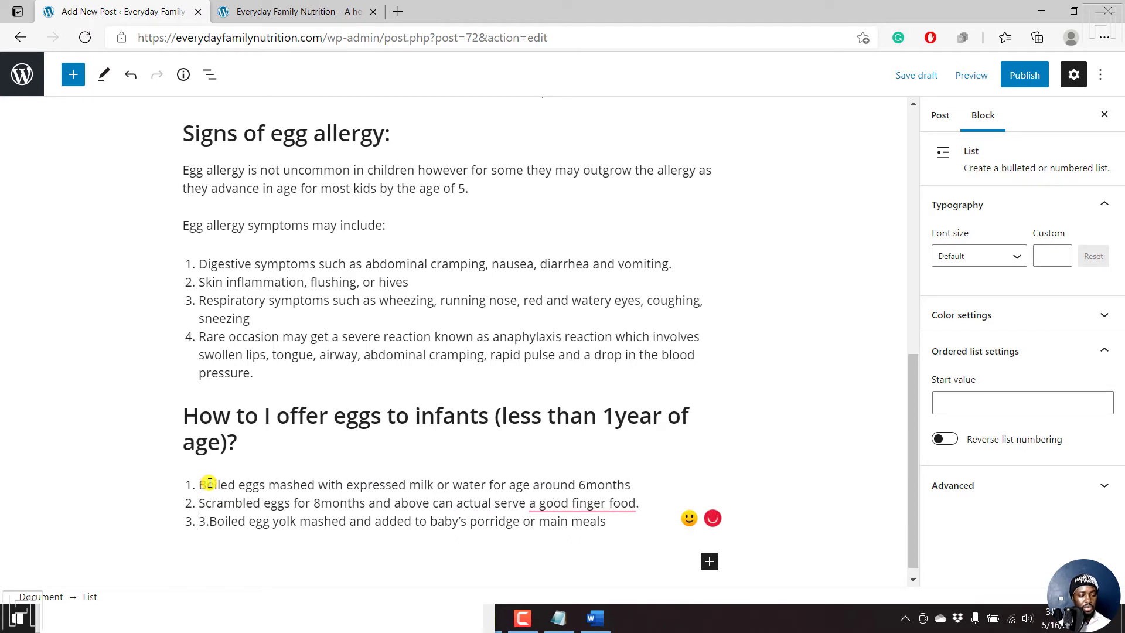
pyautogui.press('Down')
pyautogui.hotkey('shift', 'Right')
pyautogui.hotkey('shift', 'Right')
pyautogui.press('BackSpace')
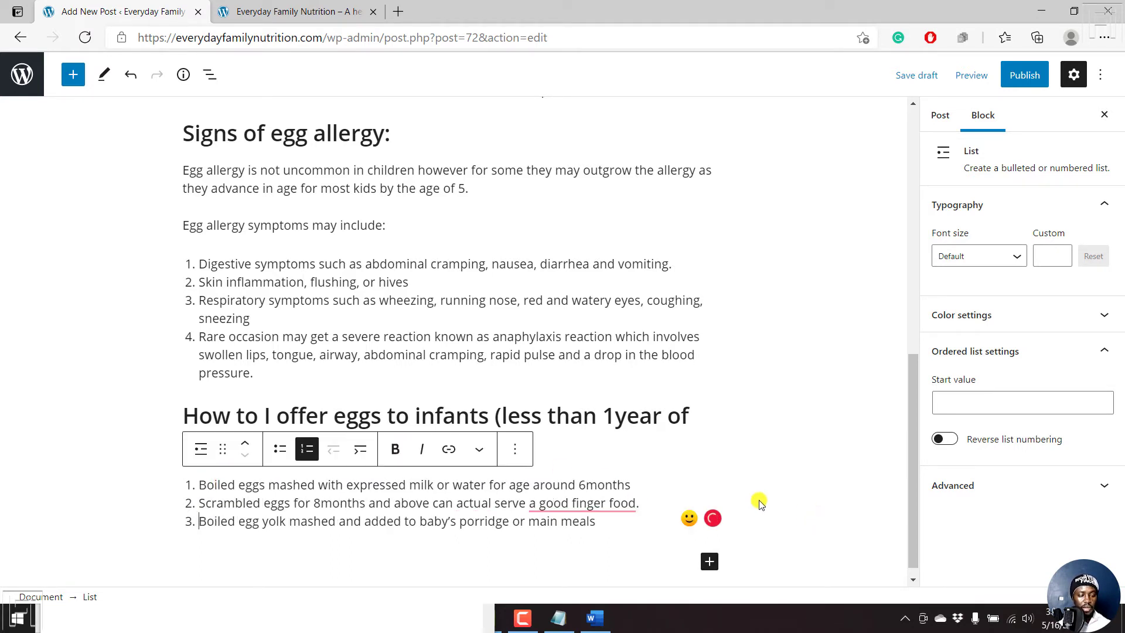
# Return to the beginning of the post and check its document statistics and heading outline.
pyautogui.click(809, 492)
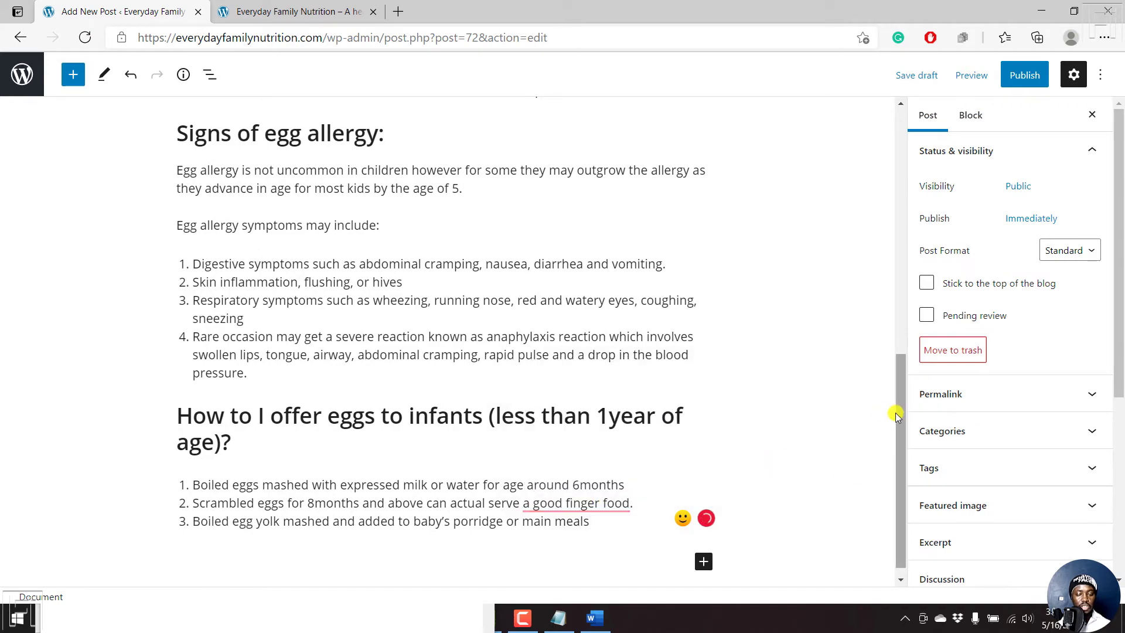
pyautogui.moveTo(896, 416); pyautogui.dragTo(863, 121)
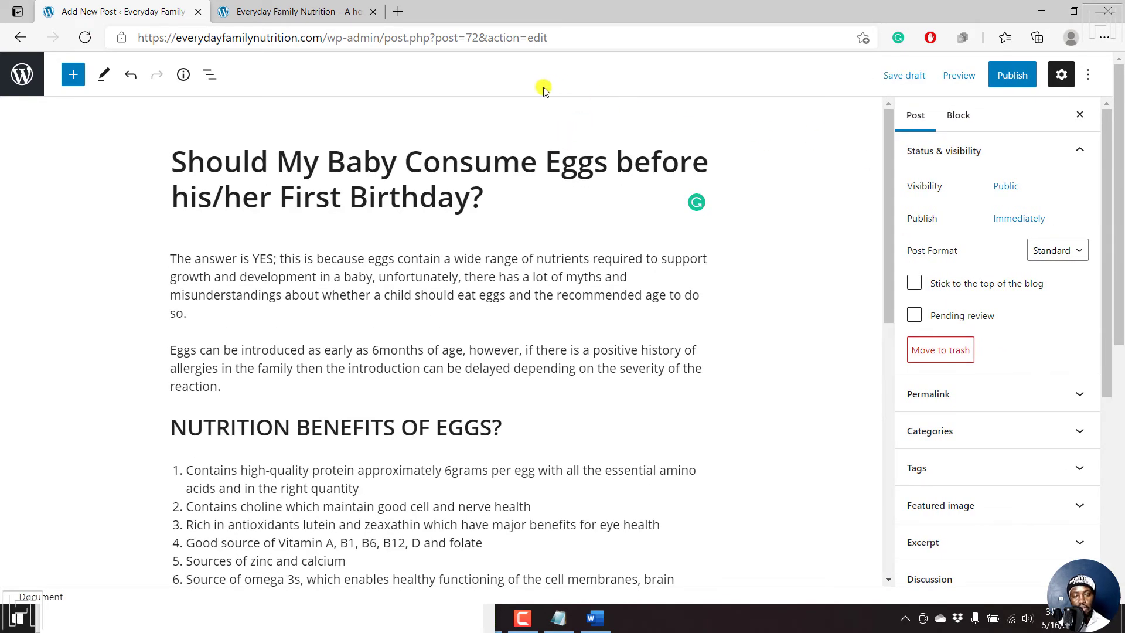
pyautogui.click(183, 76)
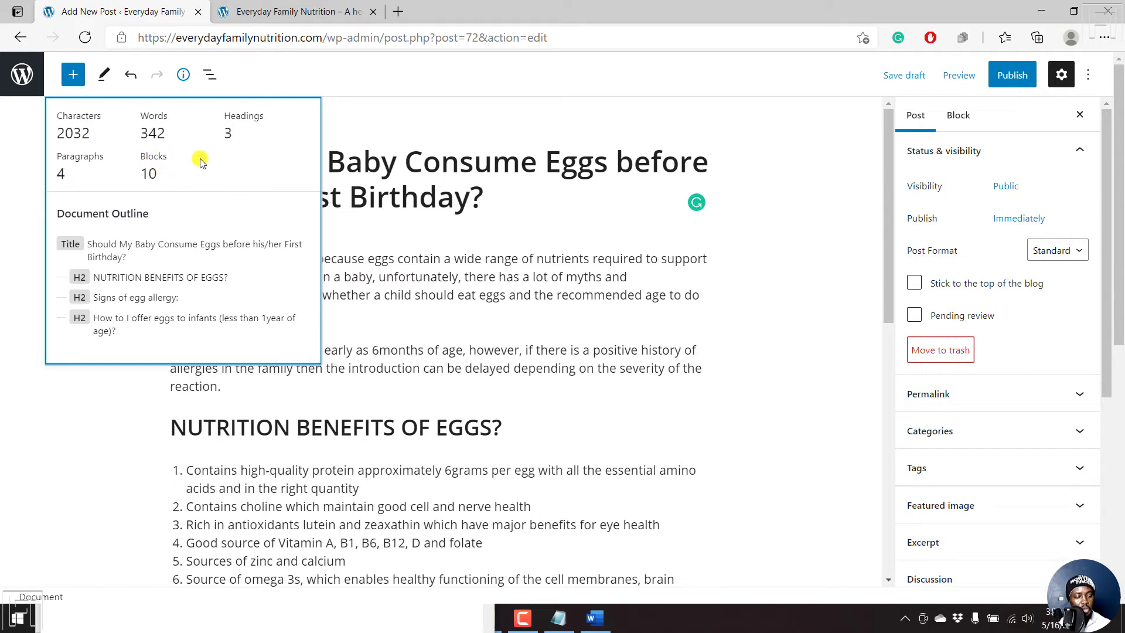
pyautogui.click(779, 306)
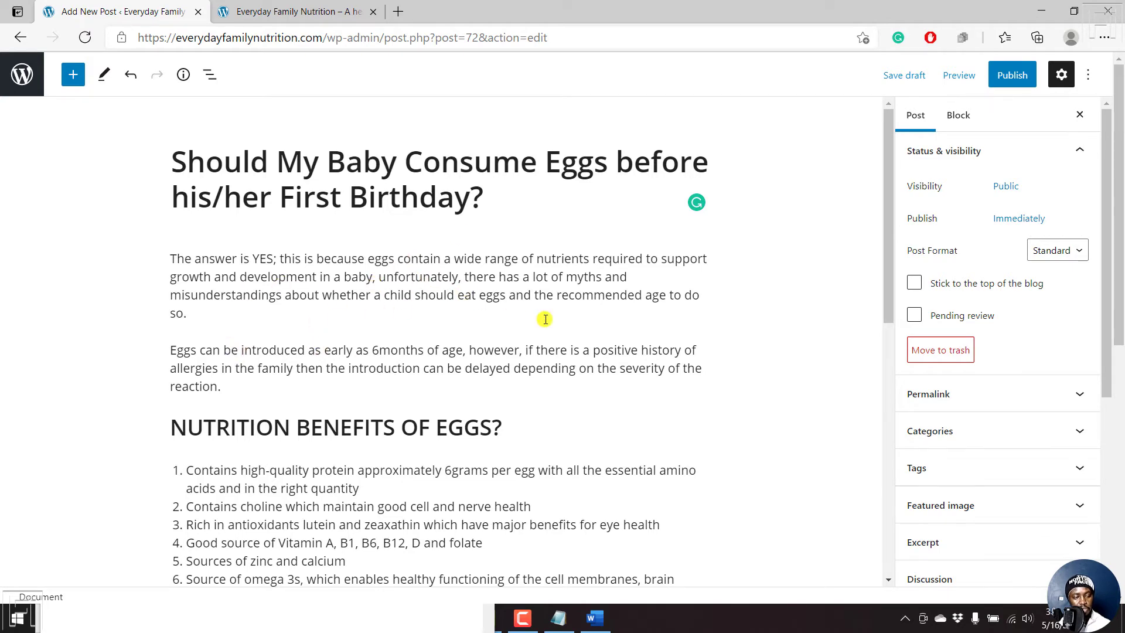
# Check on the site's home page how the excerpt of the post "The Fastest WordPress Theme" is displayed, and return to the post editor.
pyautogui.click(283, 14)
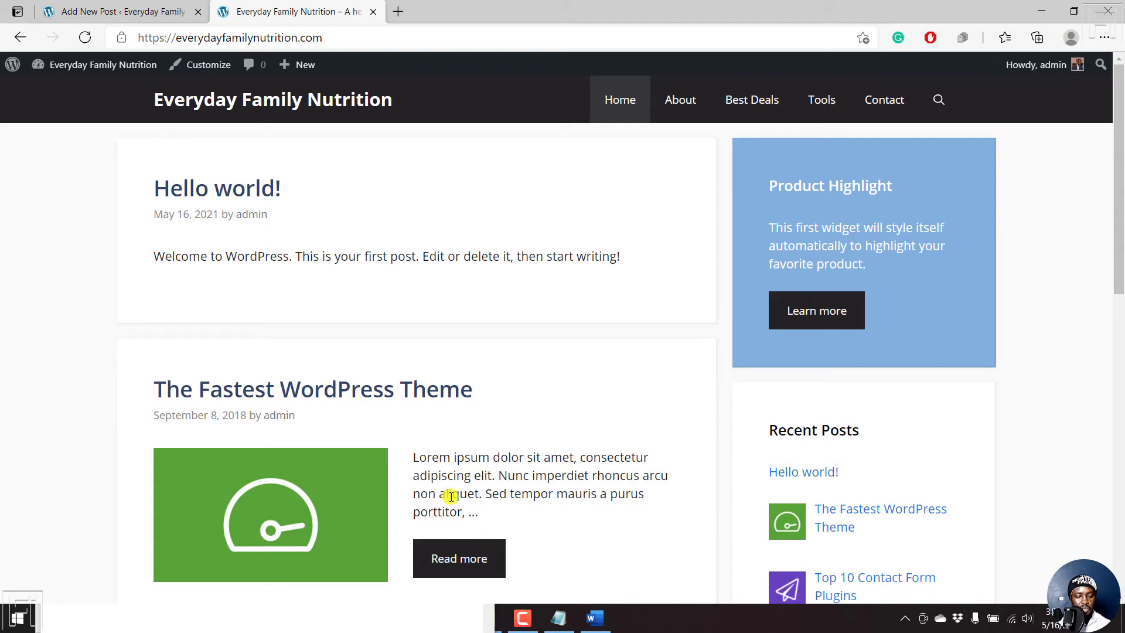
pyautogui.moveTo(423, 457); pyautogui.dragTo(481, 514)
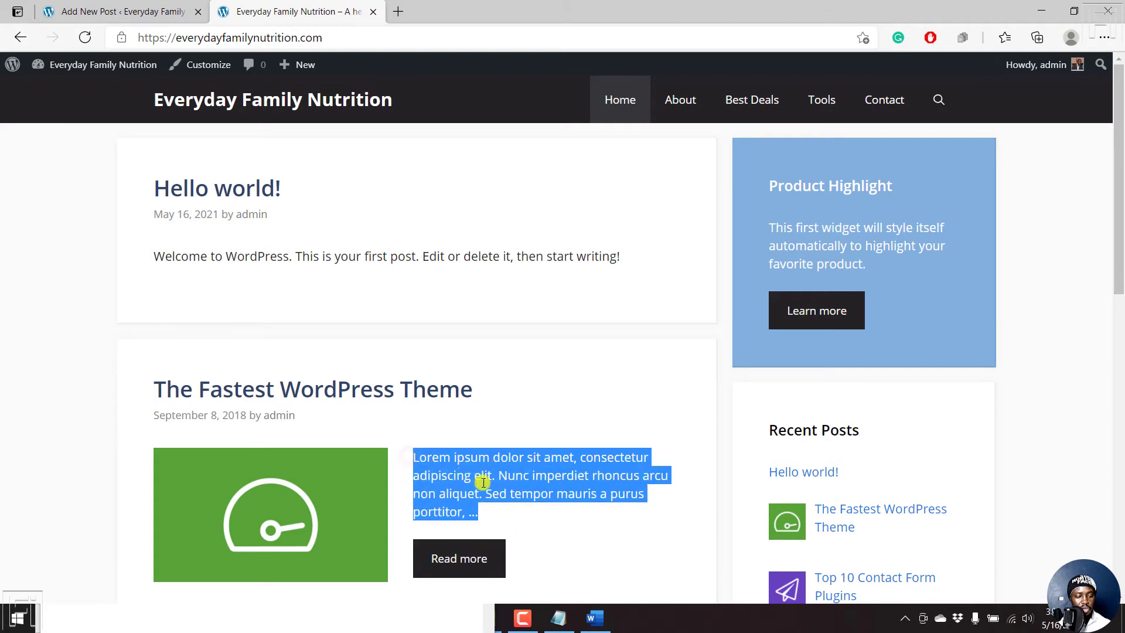
pyautogui.click(145, 18)
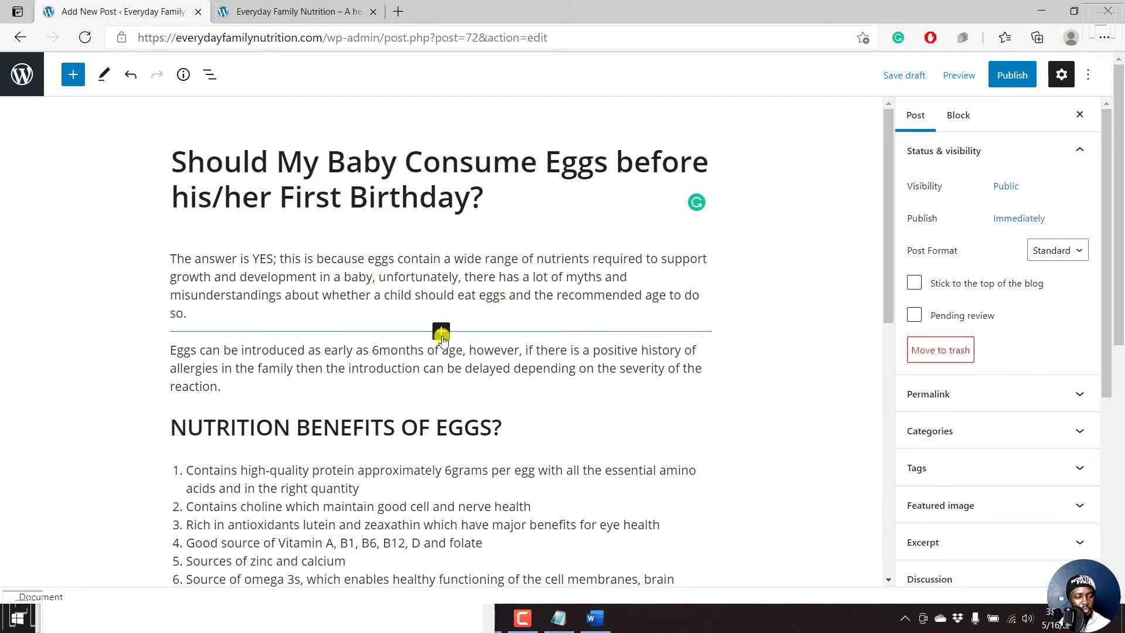
# Insert a More block between the first and second introductory paragraphs and compare with the post listing on the home page.
pyautogui.click(441, 332)
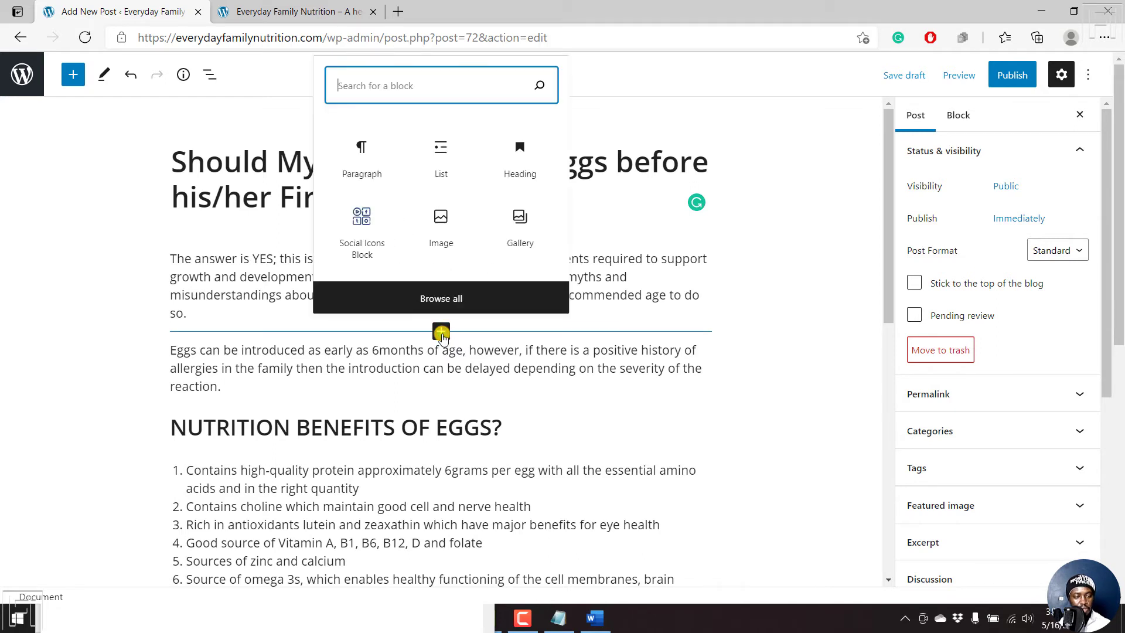
pyautogui.write('more')
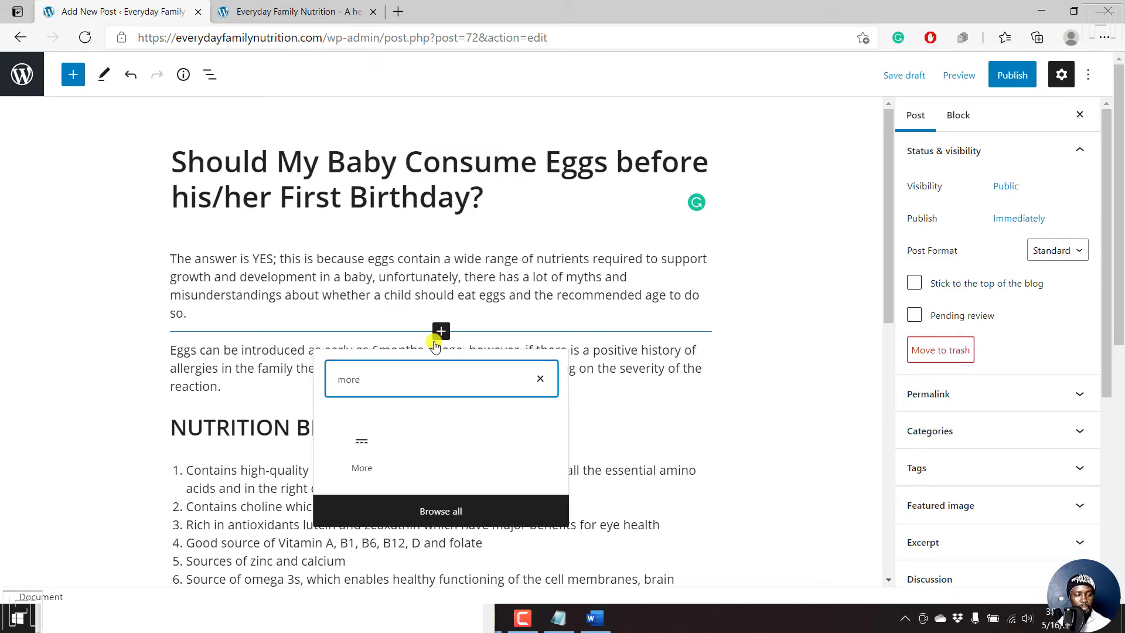
pyautogui.click(363, 450)
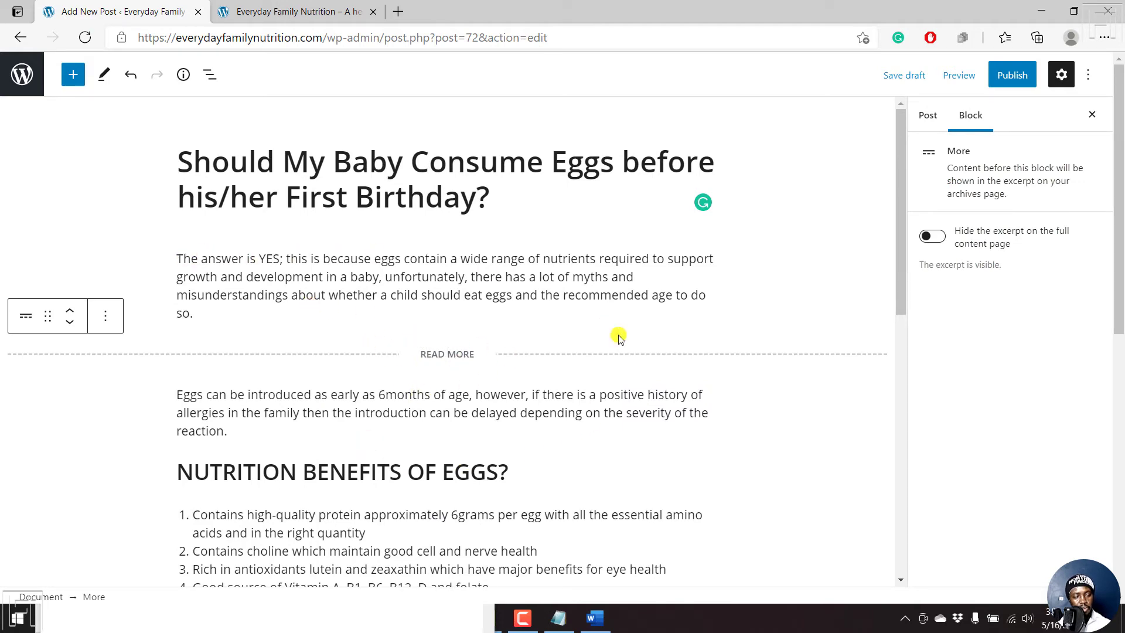
pyautogui.click(337, 10)
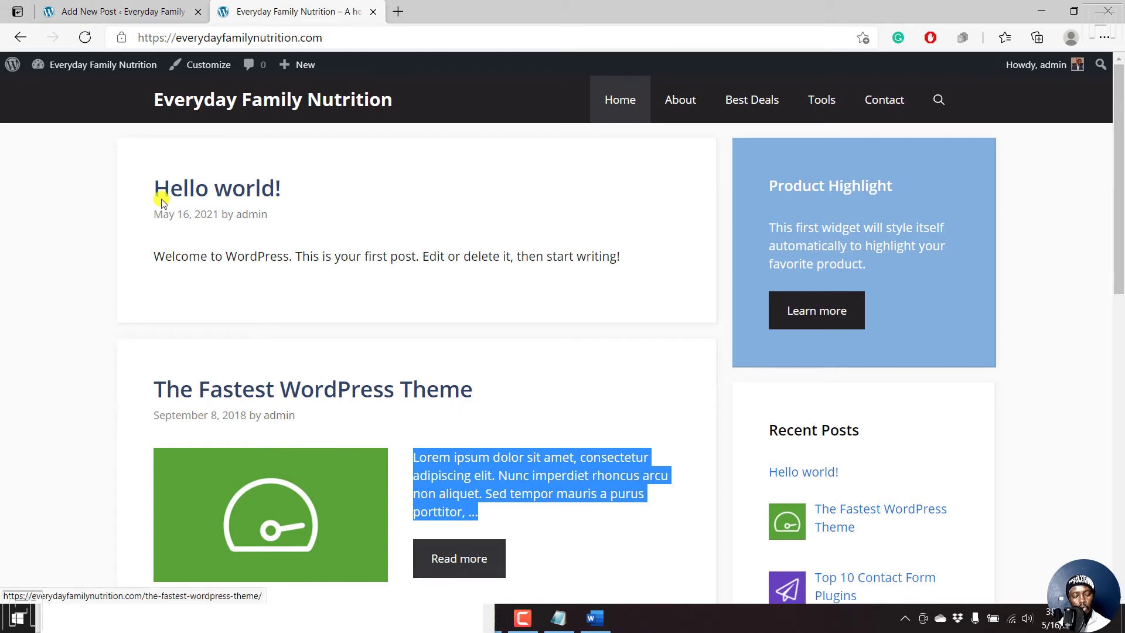
pyautogui.click(78, 12)
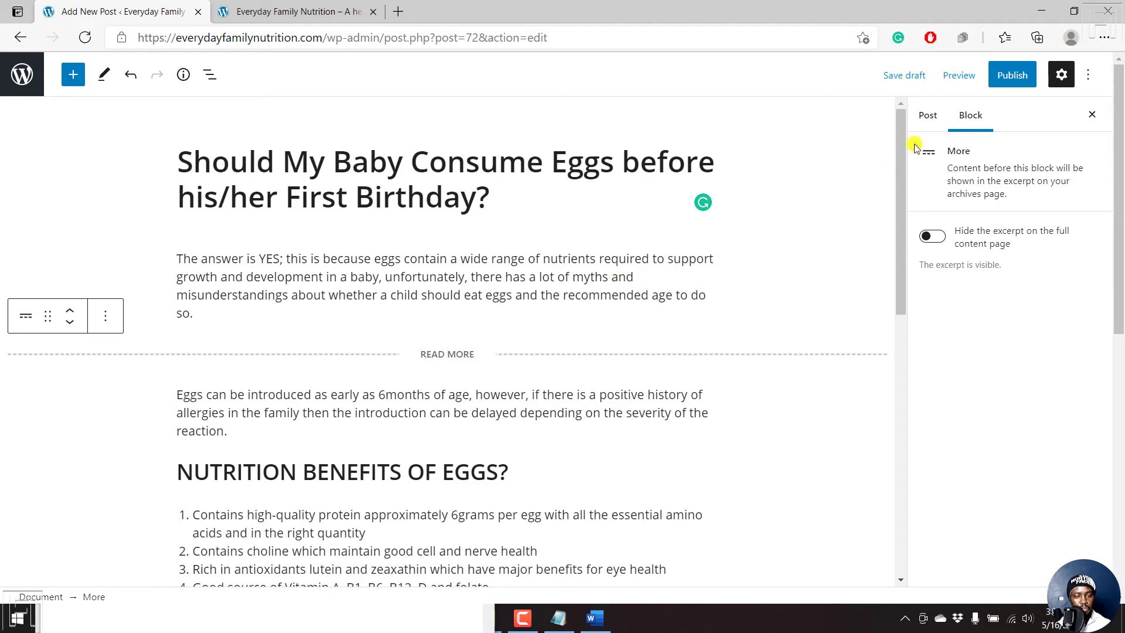
# Open the featured image chooser from the post's settings.
pyautogui.click(924, 116)
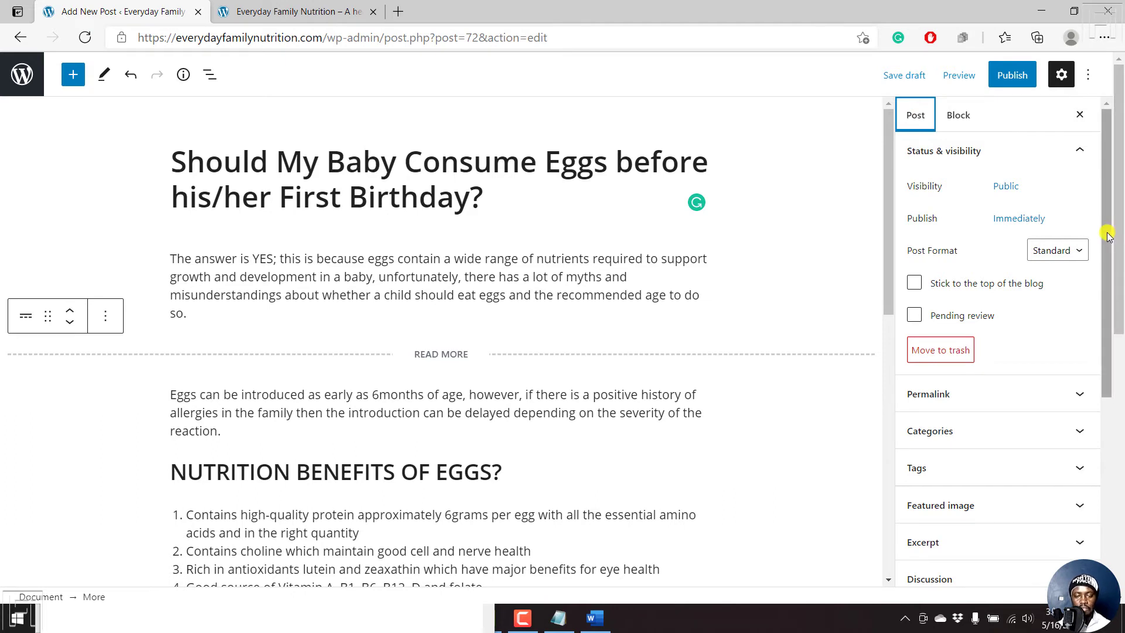
pyautogui.moveTo(1107, 234); pyautogui.dragTo(1109, 361)
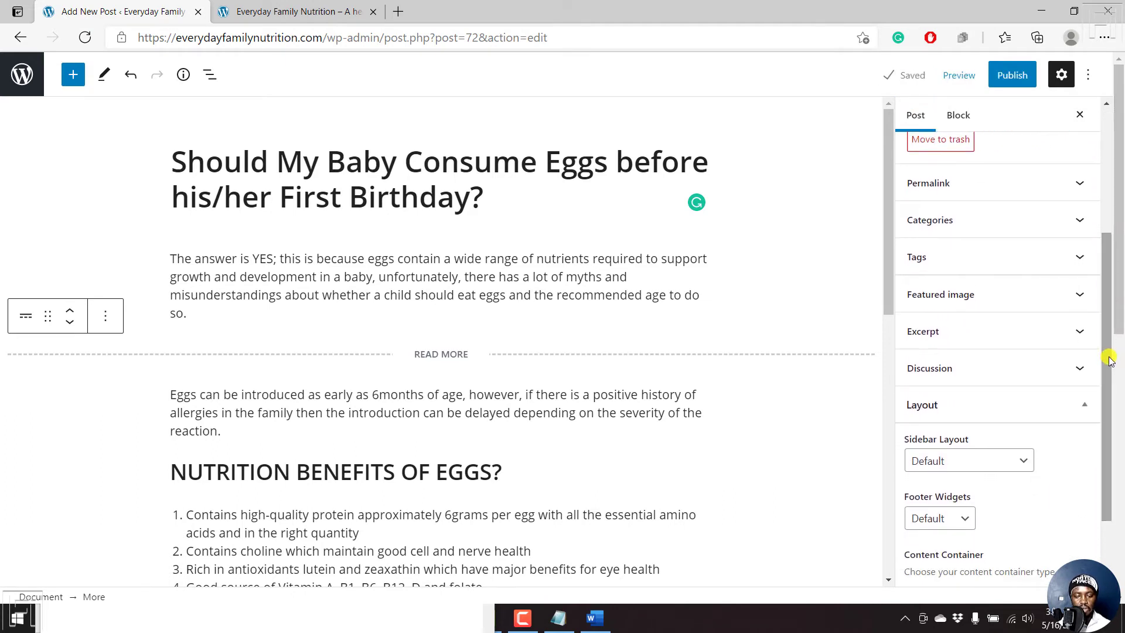
pyautogui.click(1083, 295)
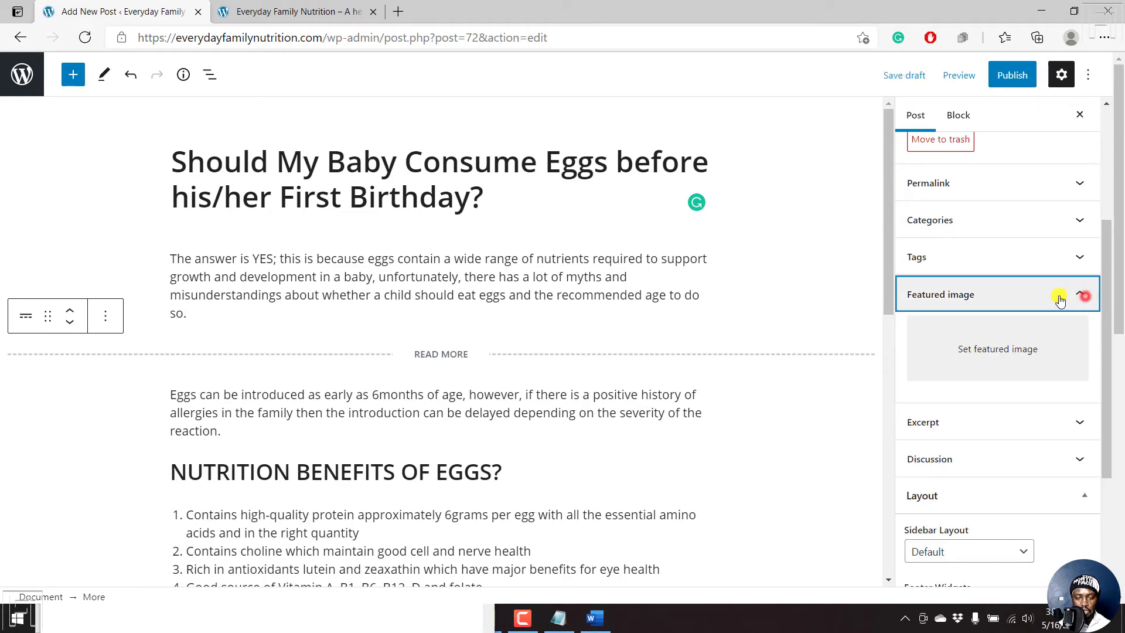
pyautogui.click(1009, 351)
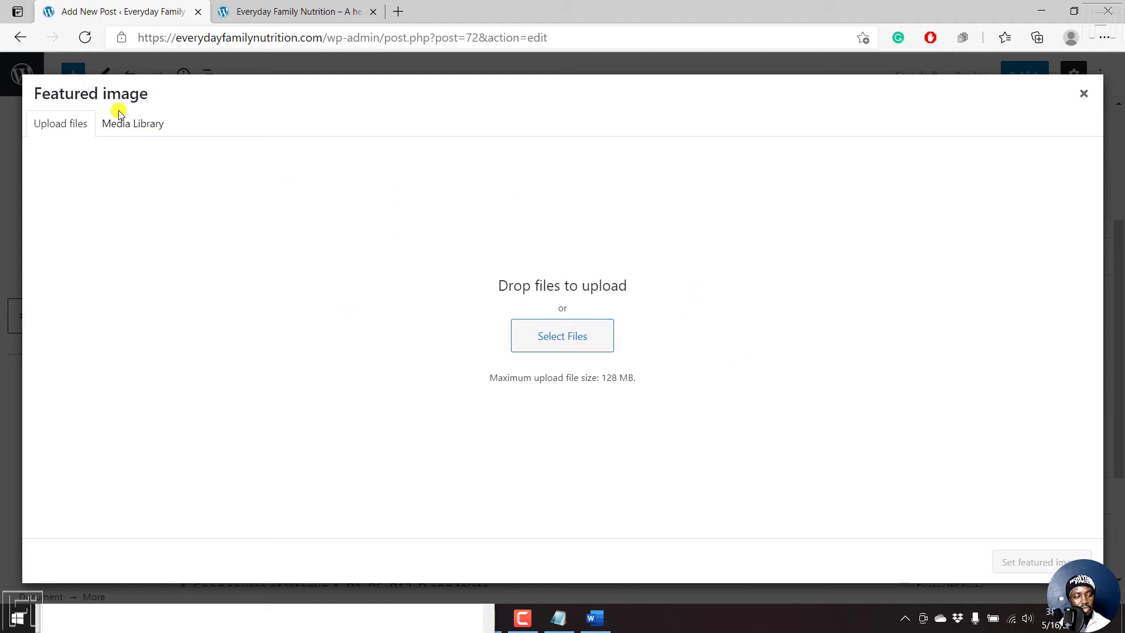
# Examine the maximum upload file size and the images already in the media library.
pyautogui.moveTo(497, 375); pyautogui.dragTo(668, 384)
pyautogui.click(657, 361)
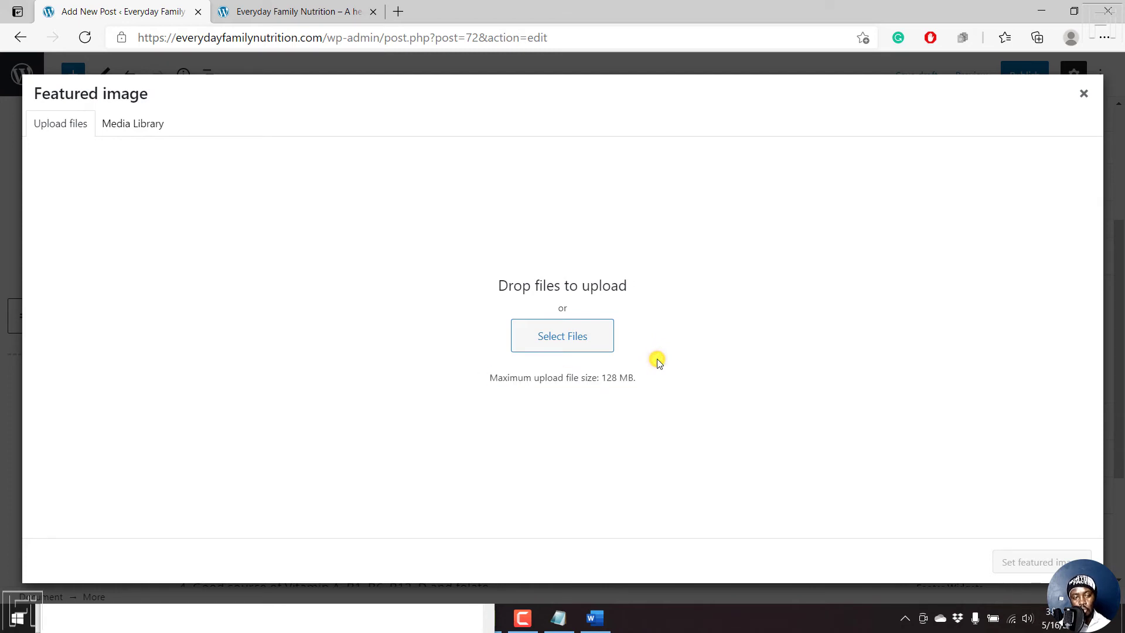
pyautogui.moveTo(594, 377); pyautogui.dragTo(656, 379)
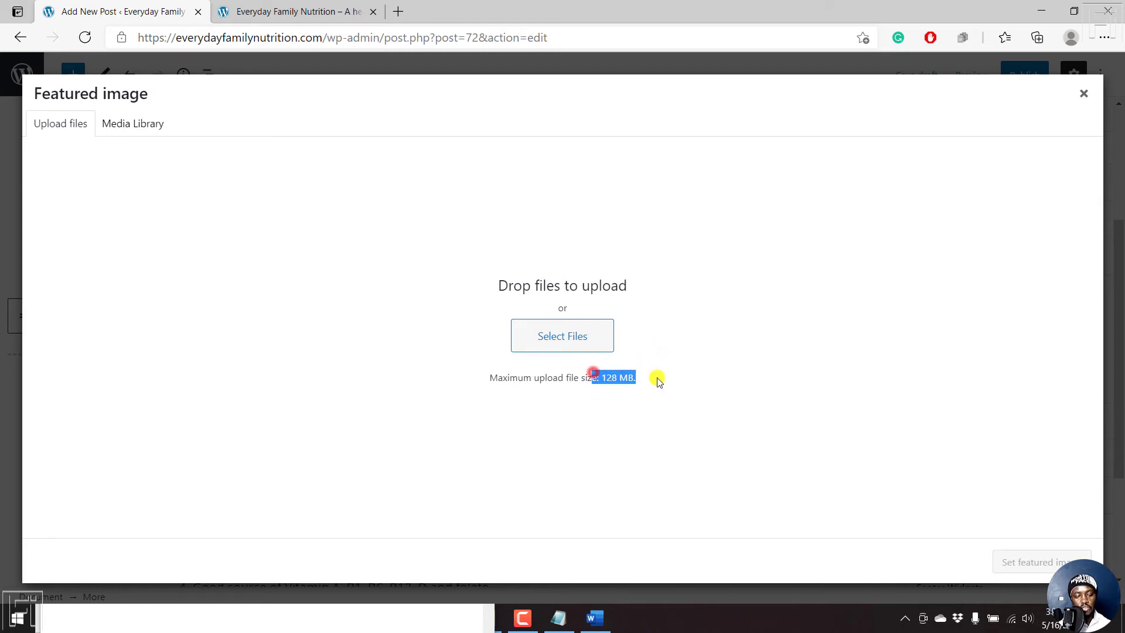
pyautogui.click(139, 125)
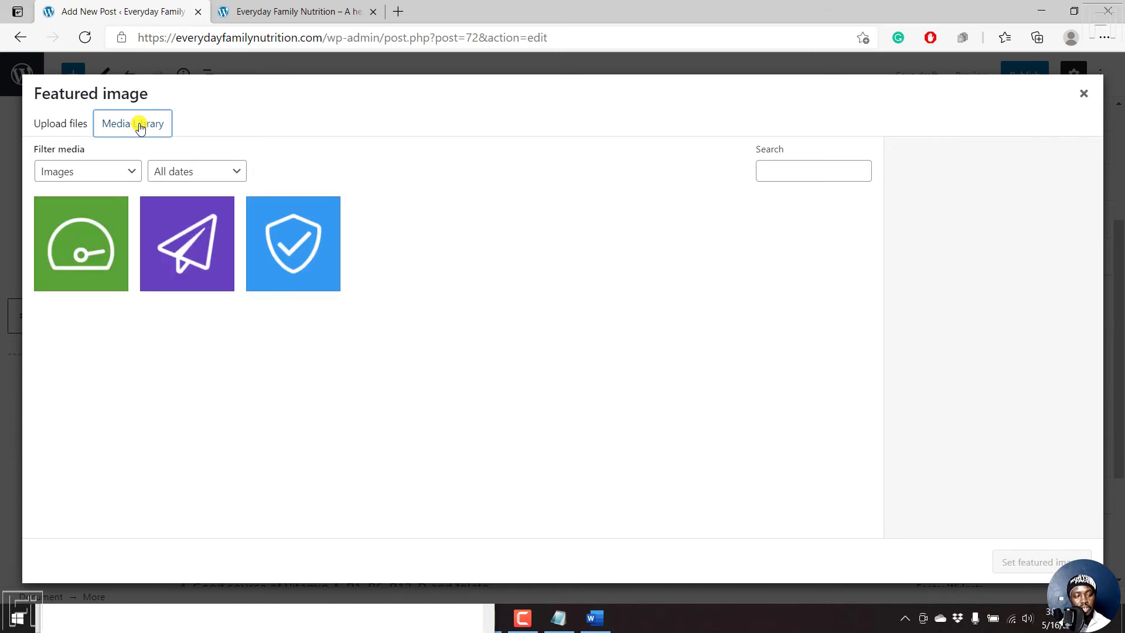
pyautogui.click(58, 126)
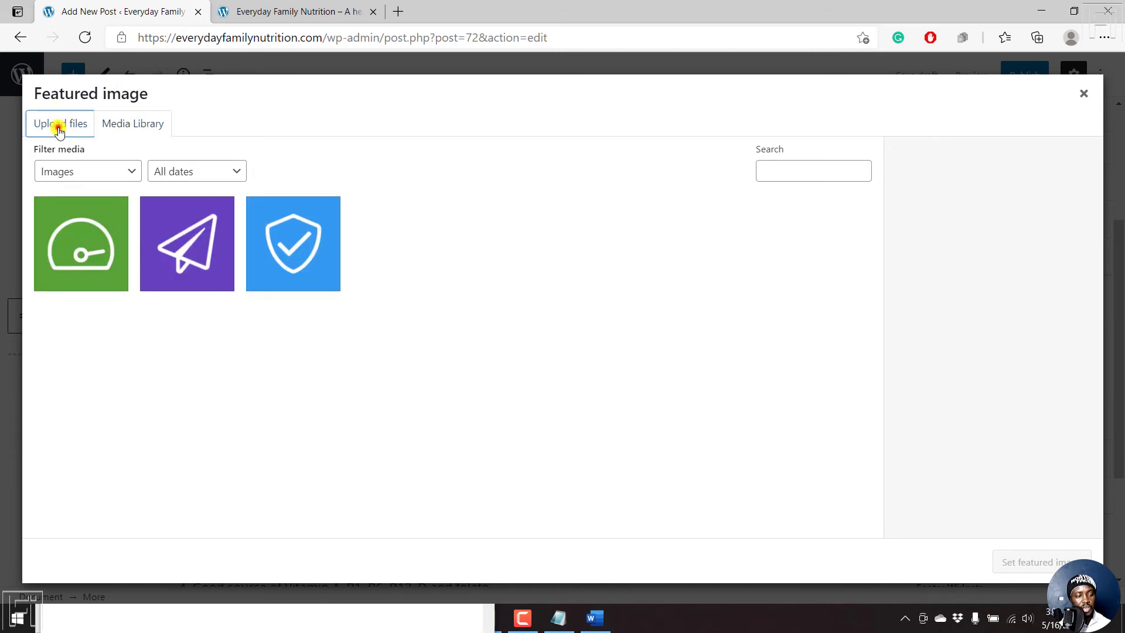
# Upload the JPG "How to Enable or Disable Live Transcription in Descript for Windows" from the Downloads folder and review its file details.
pyautogui.click(573, 348)
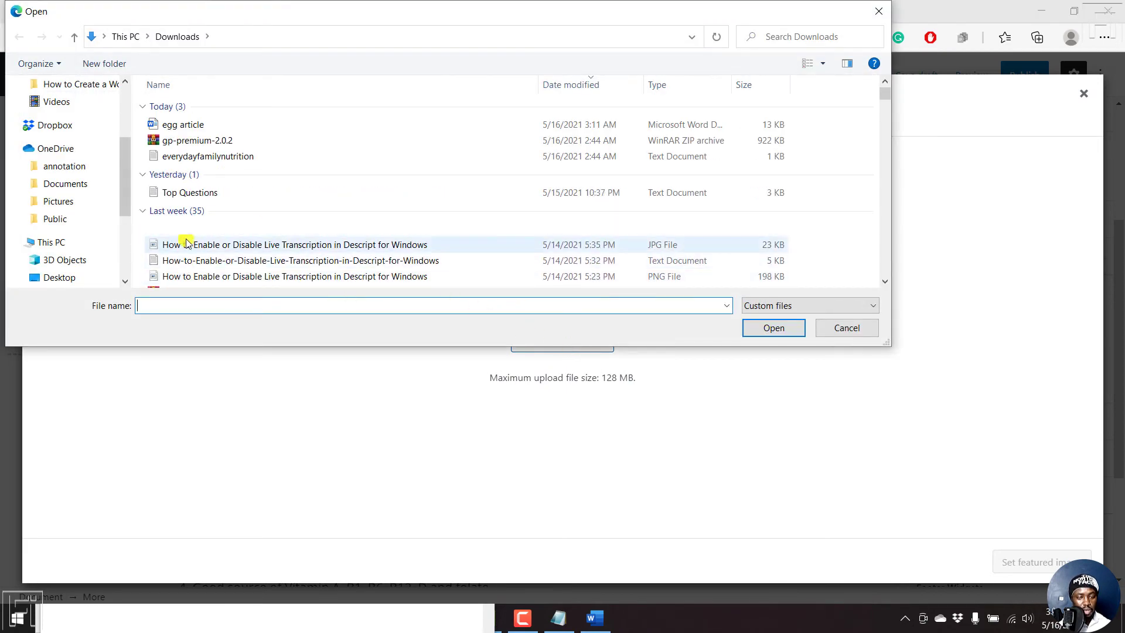
pyautogui.click(233, 247)
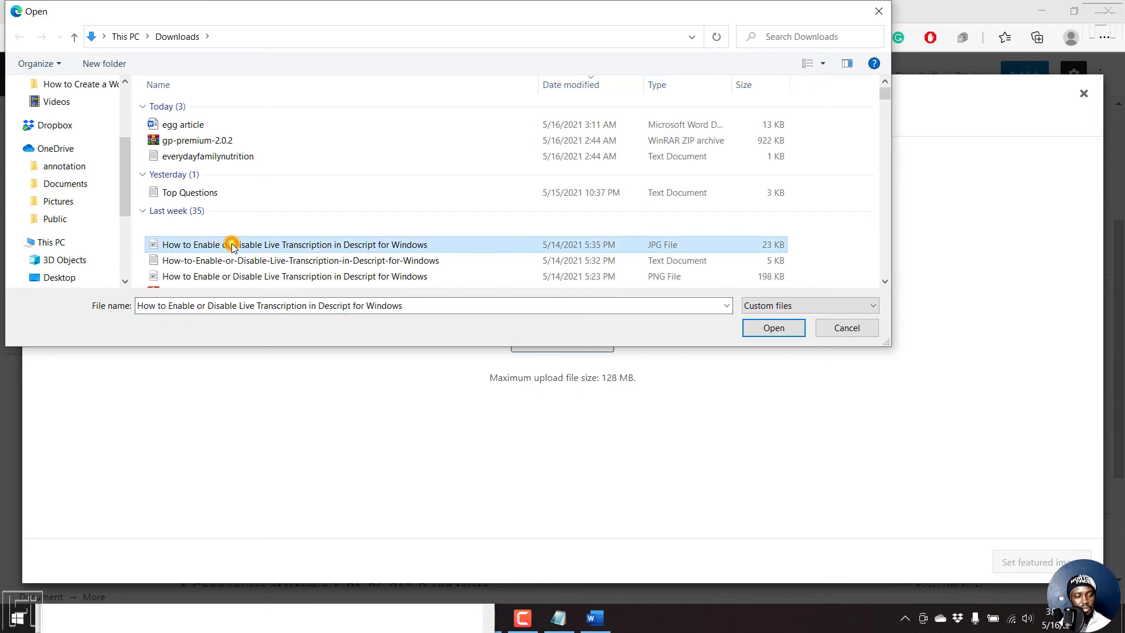
pyautogui.click(773, 327)
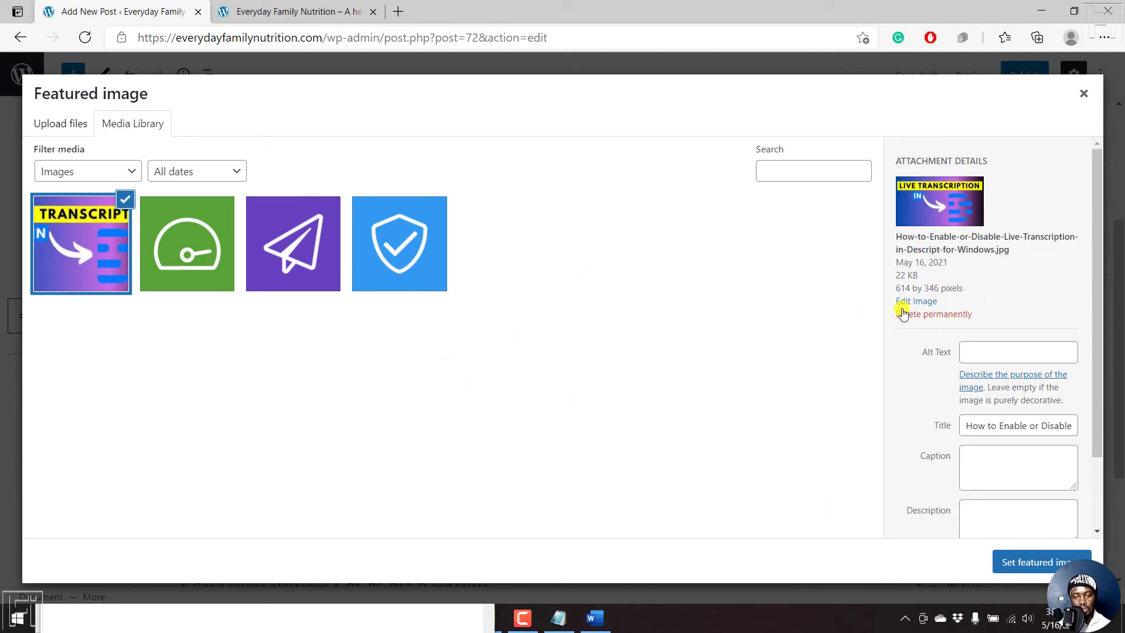
pyautogui.moveTo(897, 239); pyautogui.dragTo(986, 248)
pyautogui.click(1020, 296)
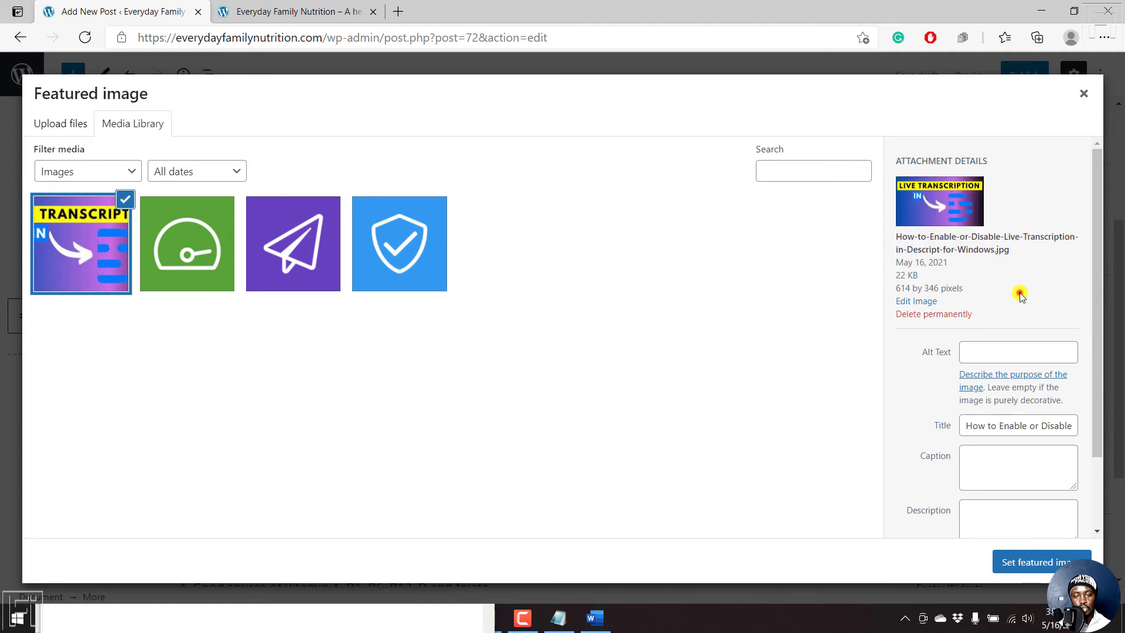
# Set the uploaded image's alt text to "image describing should my baby take eggs before their first birthday".
pyautogui.click(975, 350)
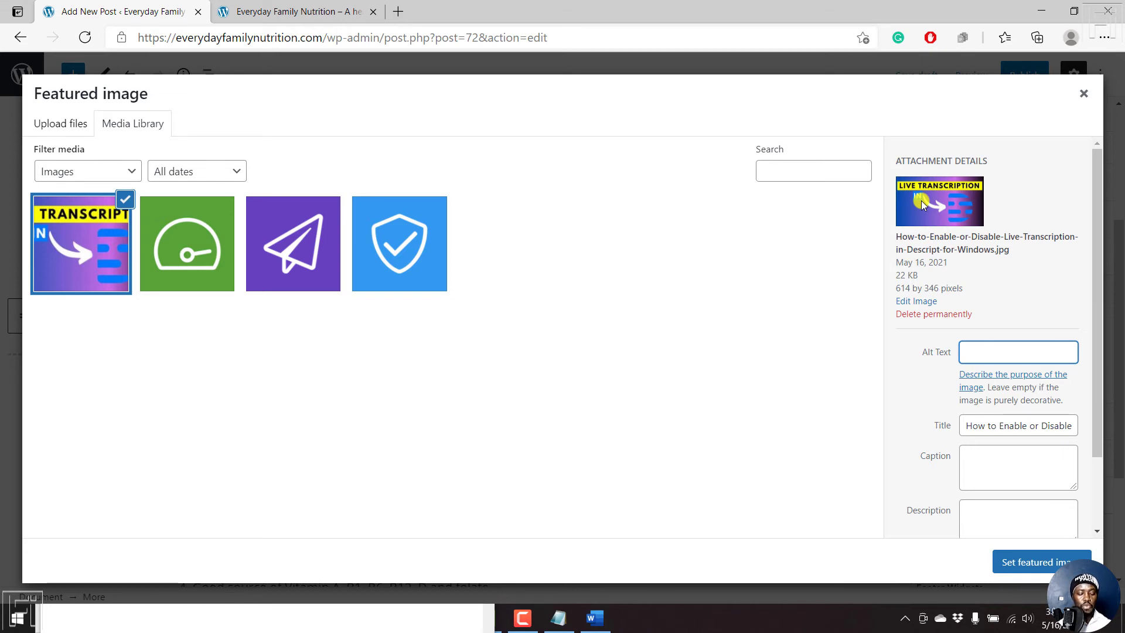
pyautogui.write('how-to')
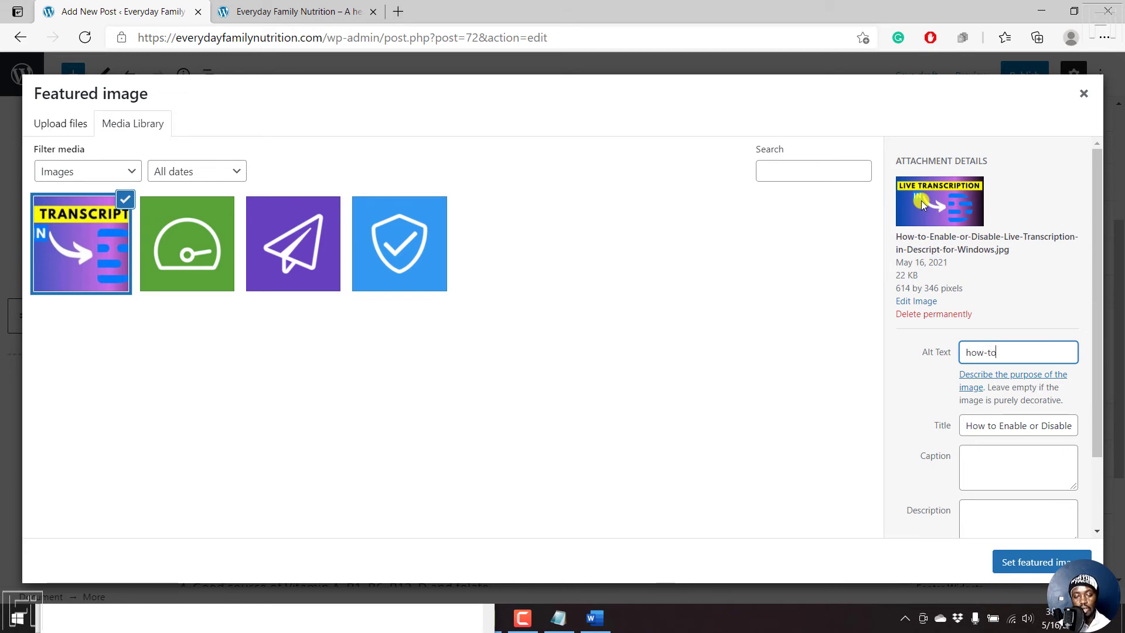
pyautogui.hotkey('ctrl', 'a')
pyautogui.write('s')
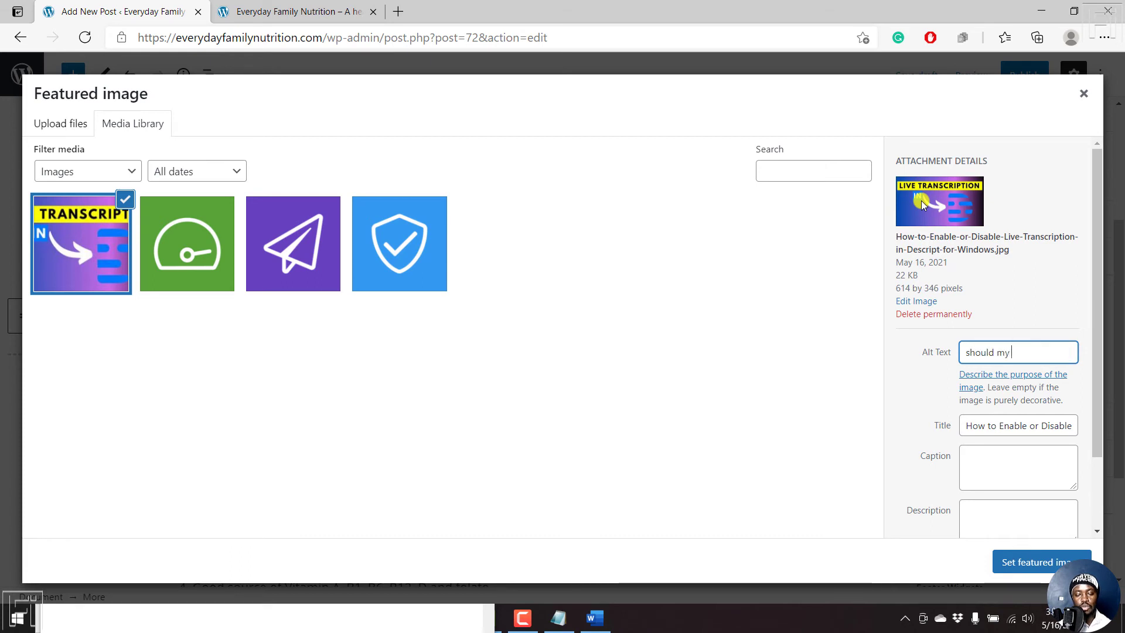
pyautogui.write('hould my baby have eggs')
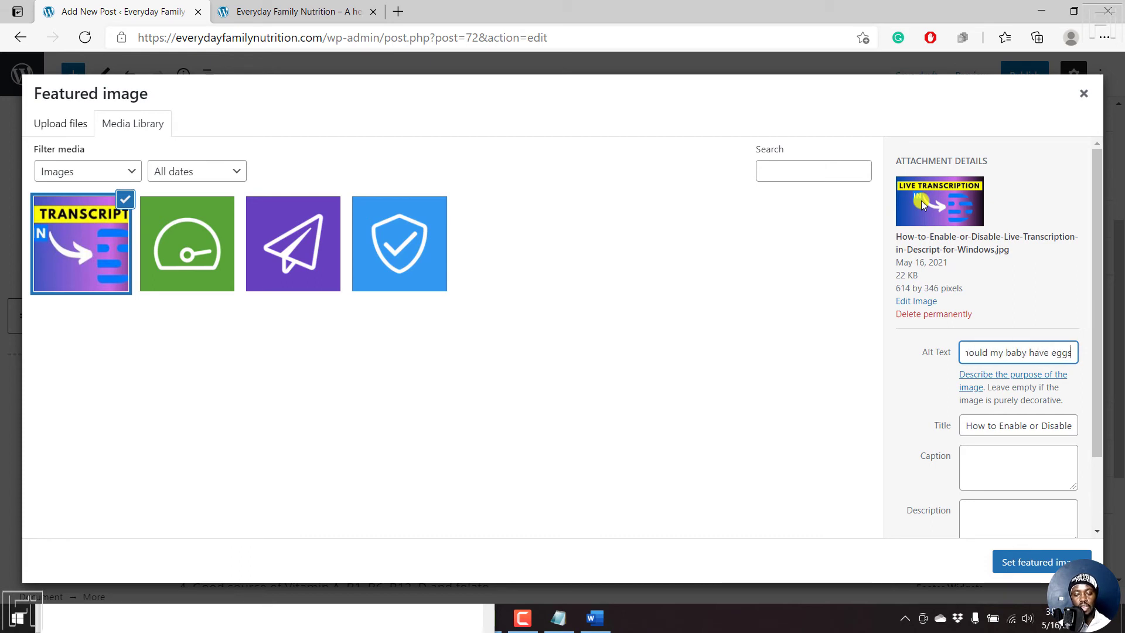
pyautogui.press('BackSpace')
pyautogui.press('BackSpace')
pyautogui.press('BackSpace')
pyautogui.press('BackSpace')
pyautogui.press('BackSpace')
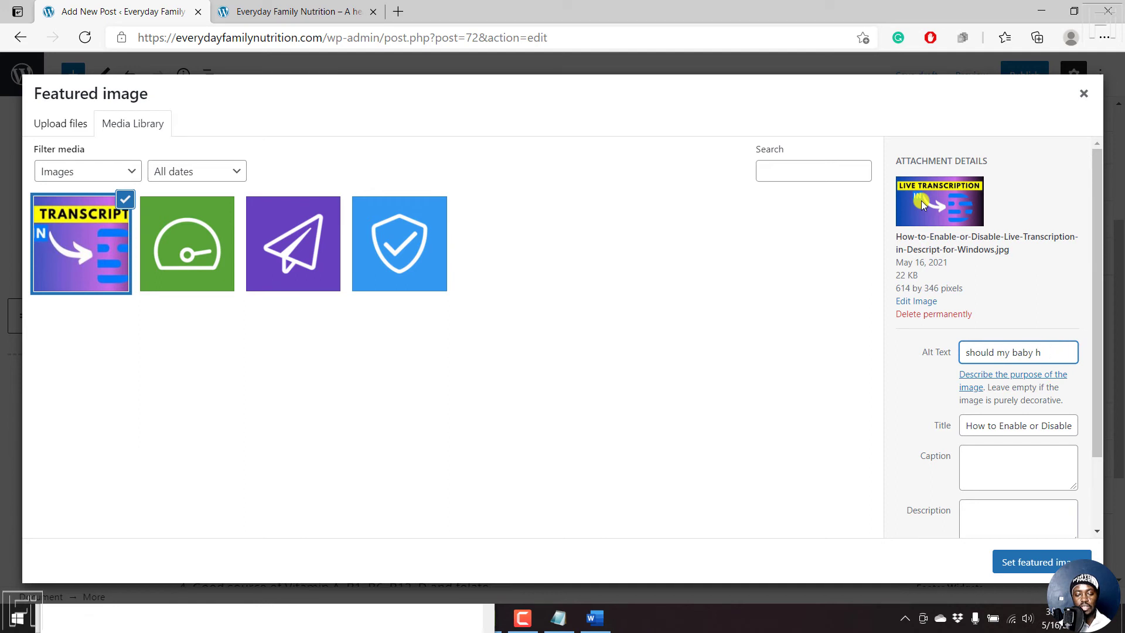
pyautogui.press('BackSpace')
pyautogui.write('take eggs before their')
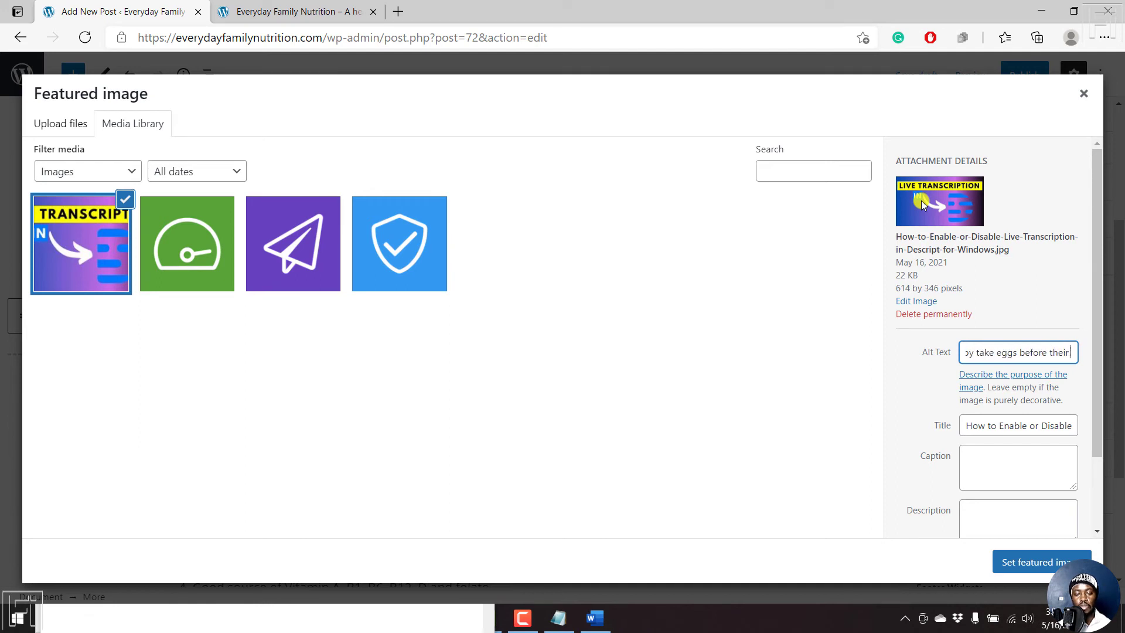
pyautogui.write(' first birthday')
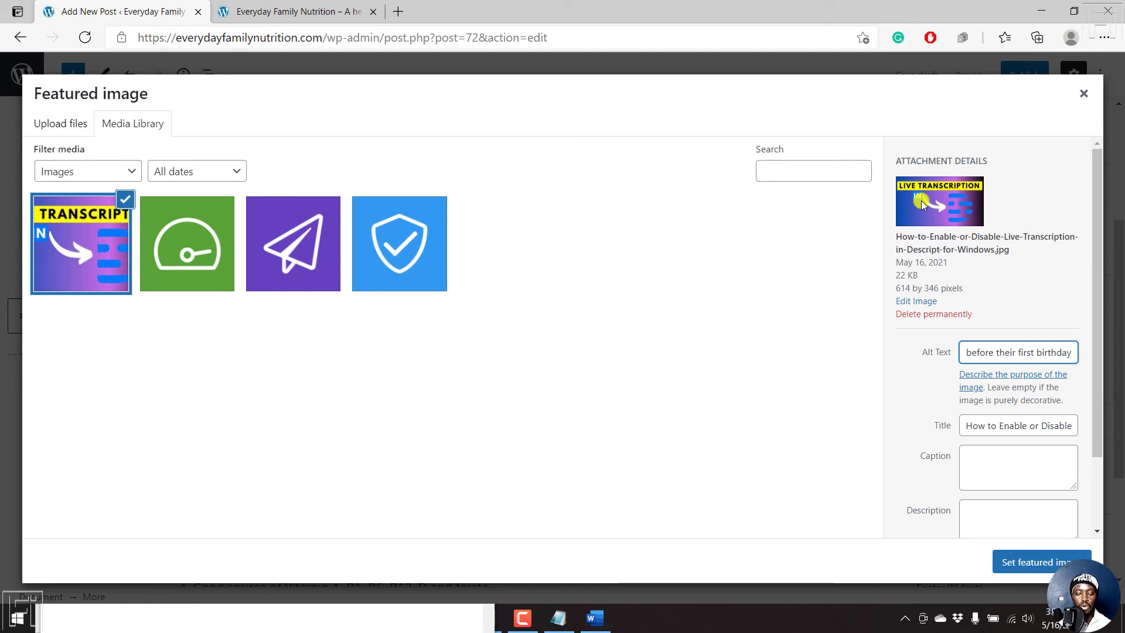
pyautogui.press('Home')
pyautogui.write('image de')
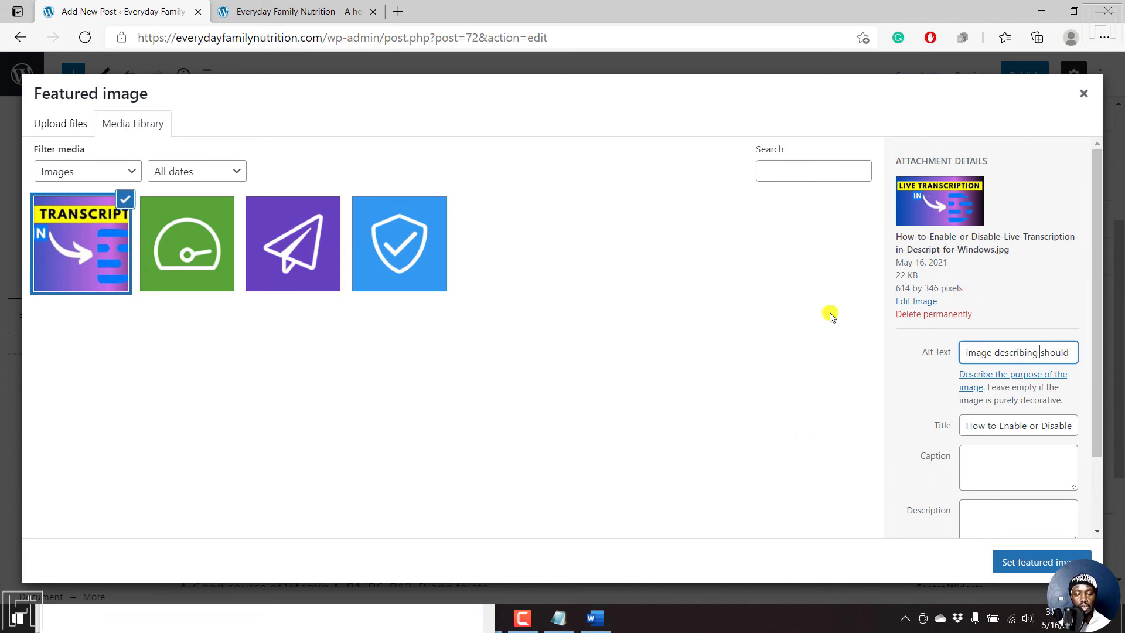
# Set the uploaded image as the post's featured image and look at how the home page shows post thumbnails.
pyautogui.click(1052, 564)
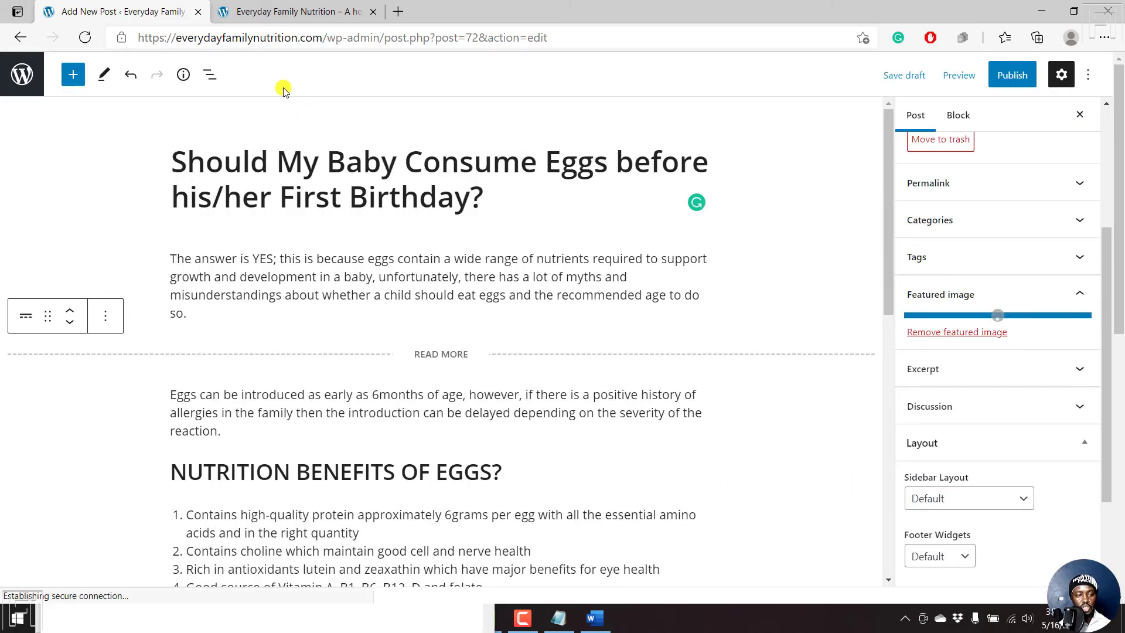
pyautogui.click(293, 12)
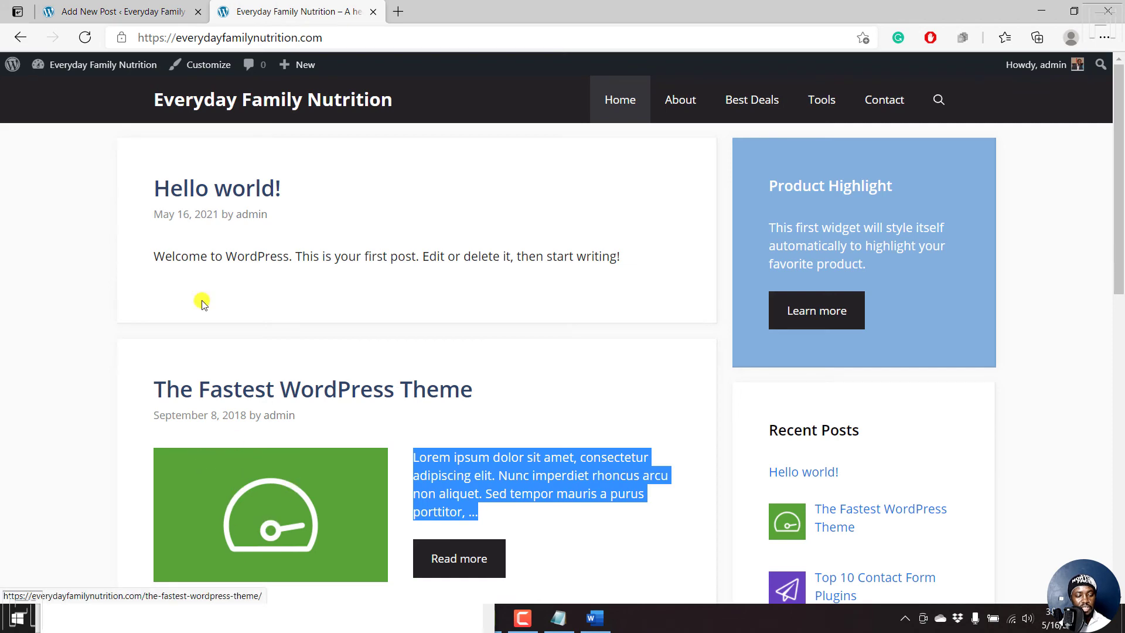
pyautogui.click(123, 12)
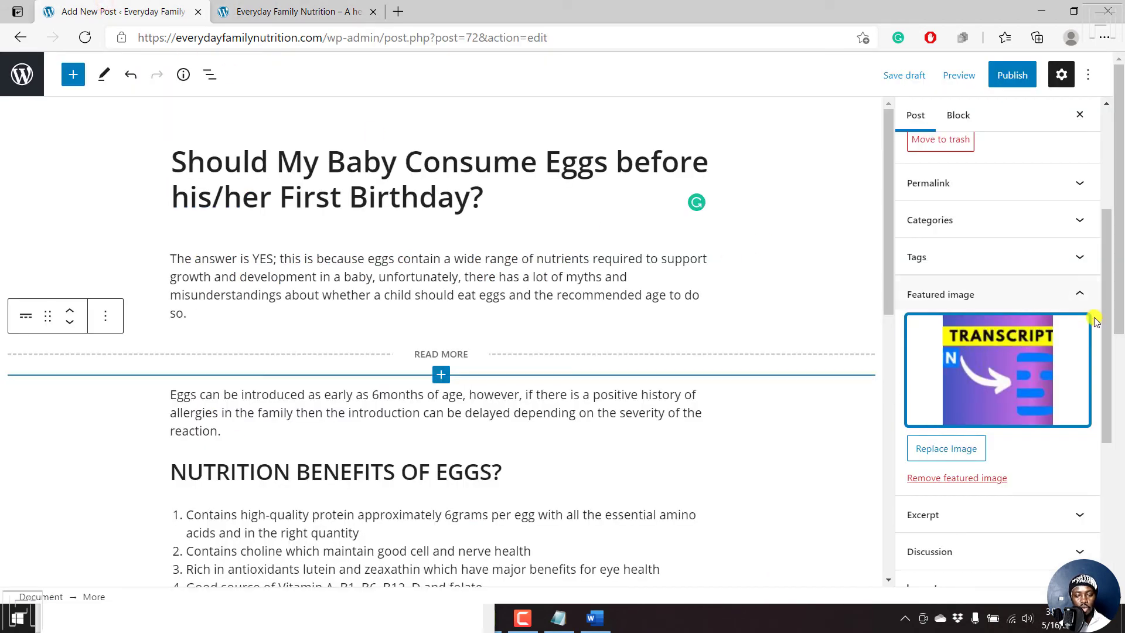
# Save the post as a draft and preview it in a new tab.
pyautogui.moveTo(1105, 260); pyautogui.dragTo(1120, 108)
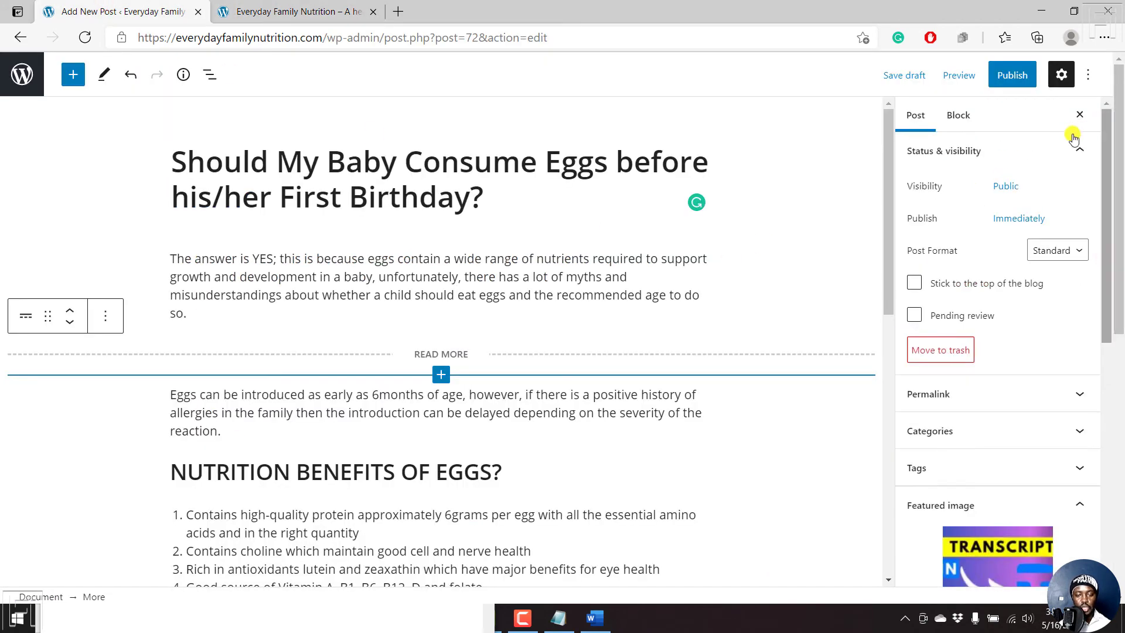
pyautogui.click(905, 76)
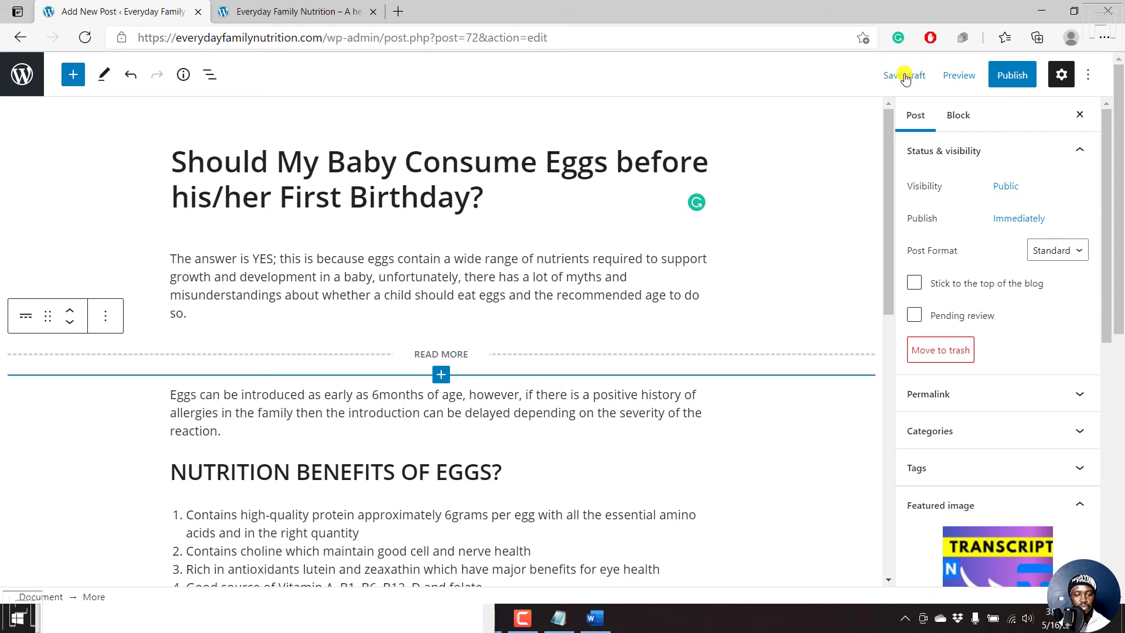
pyautogui.click(955, 75)
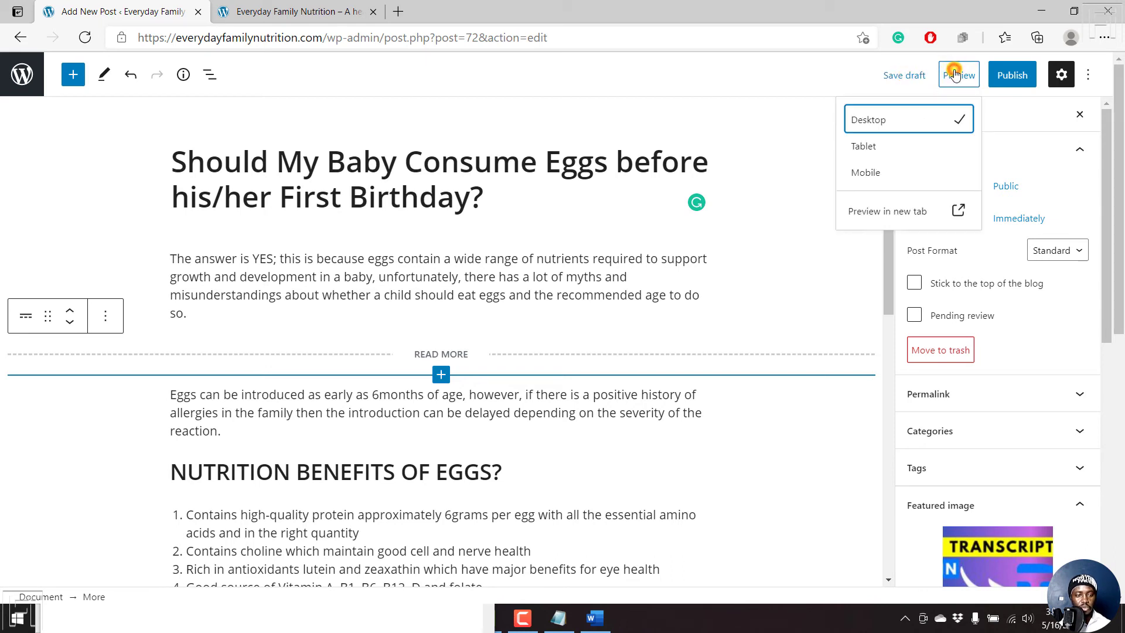
pyautogui.click(908, 212)
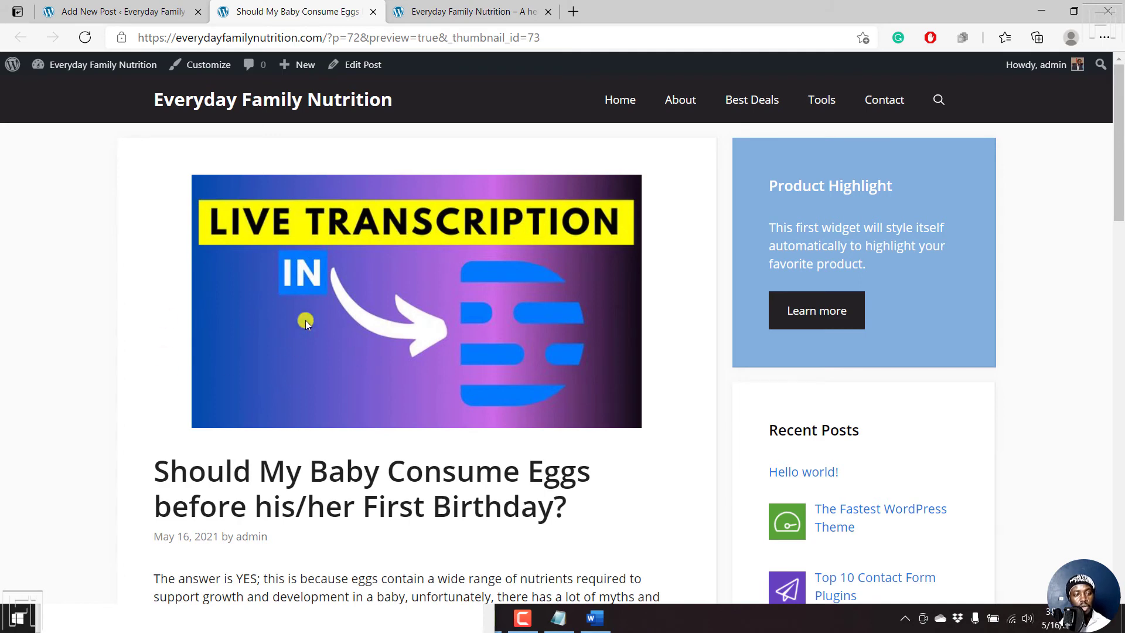
# Read through the previewed post from its title to the closing list and return to its beginning.
pyautogui.moveTo(1120, 100); pyautogui.dragTo(1120, 185)
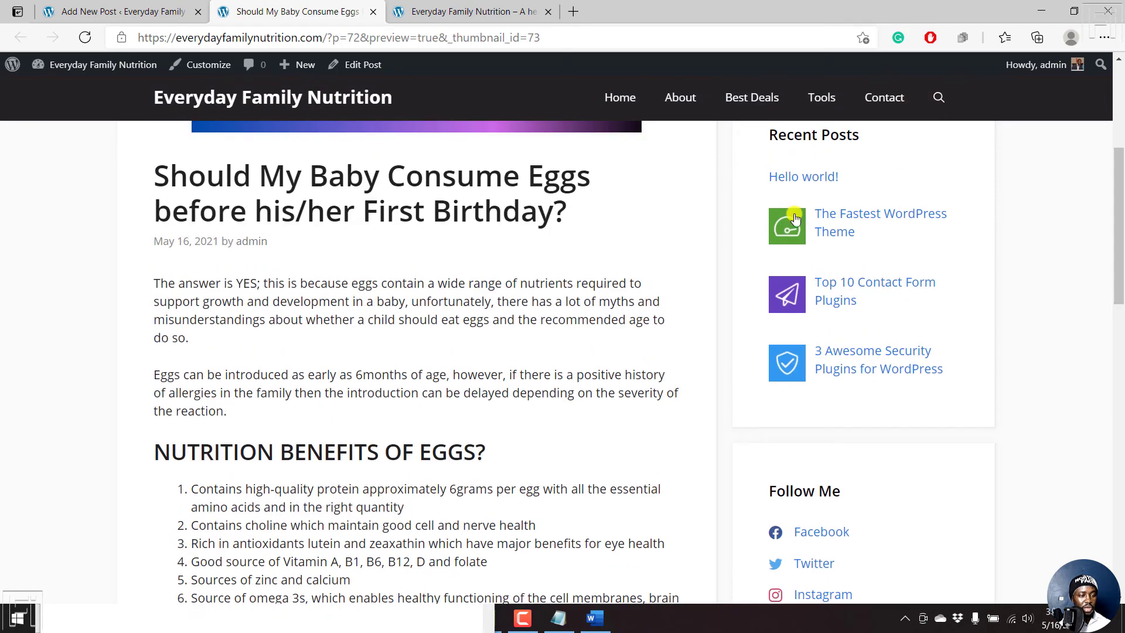
pyautogui.moveTo(156, 177); pyautogui.dragTo(585, 219)
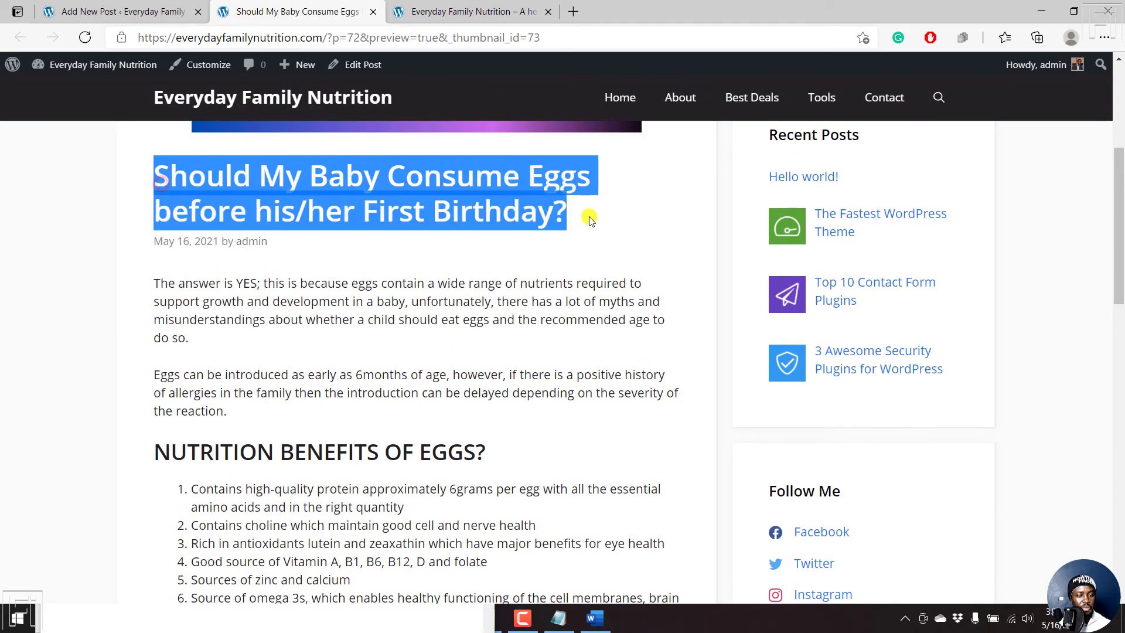
pyautogui.click(382, 272)
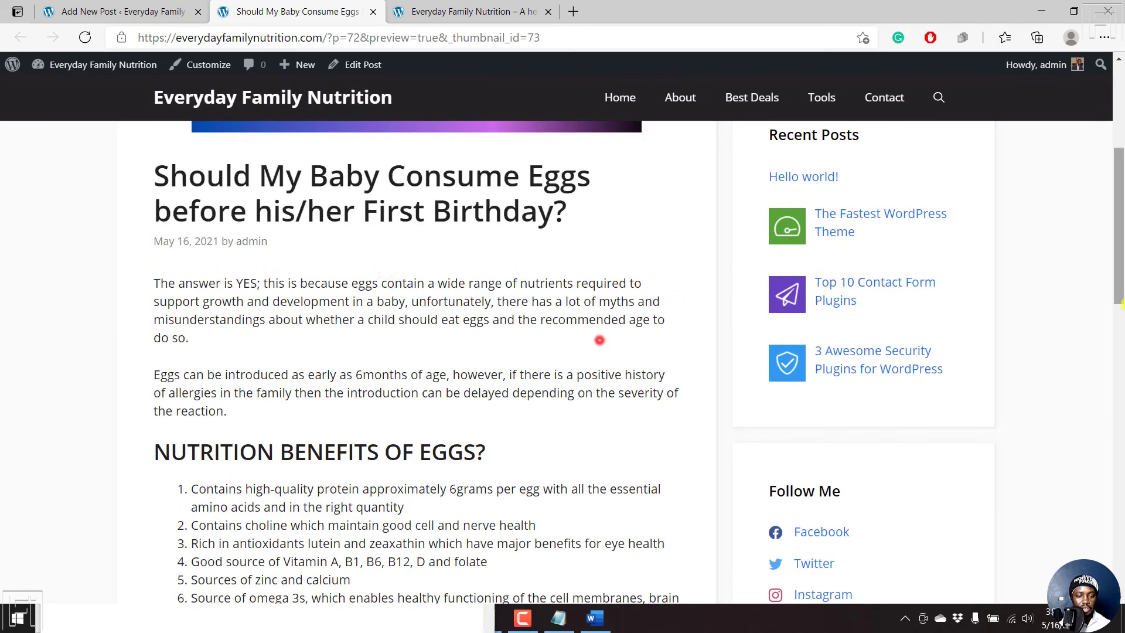
pyautogui.moveTo(1120, 268); pyautogui.dragTo(1120, 470)
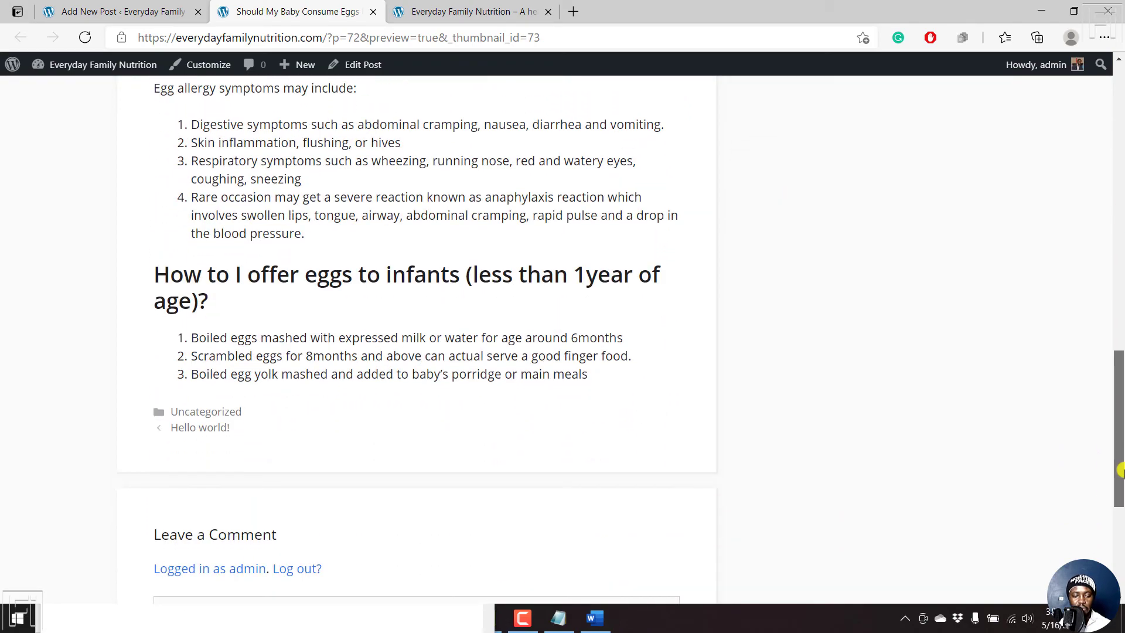
pyautogui.click(613, 358)
pyautogui.press('Home')
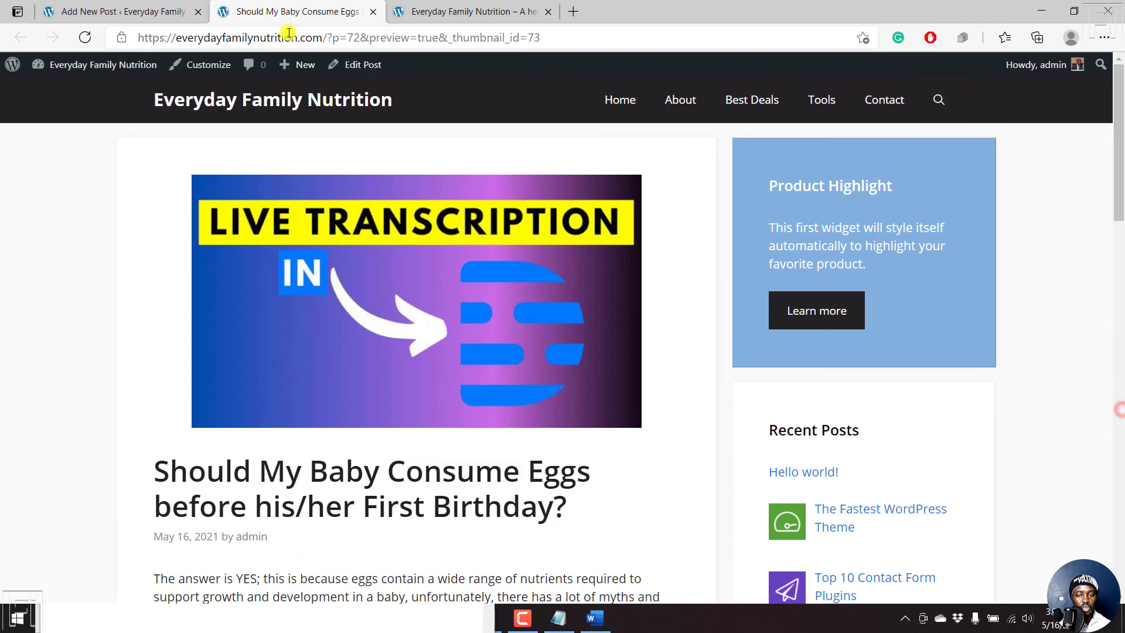
# Return to the post editor and review the post's URL slug in the permalink settings.
pyautogui.click(84, 10)
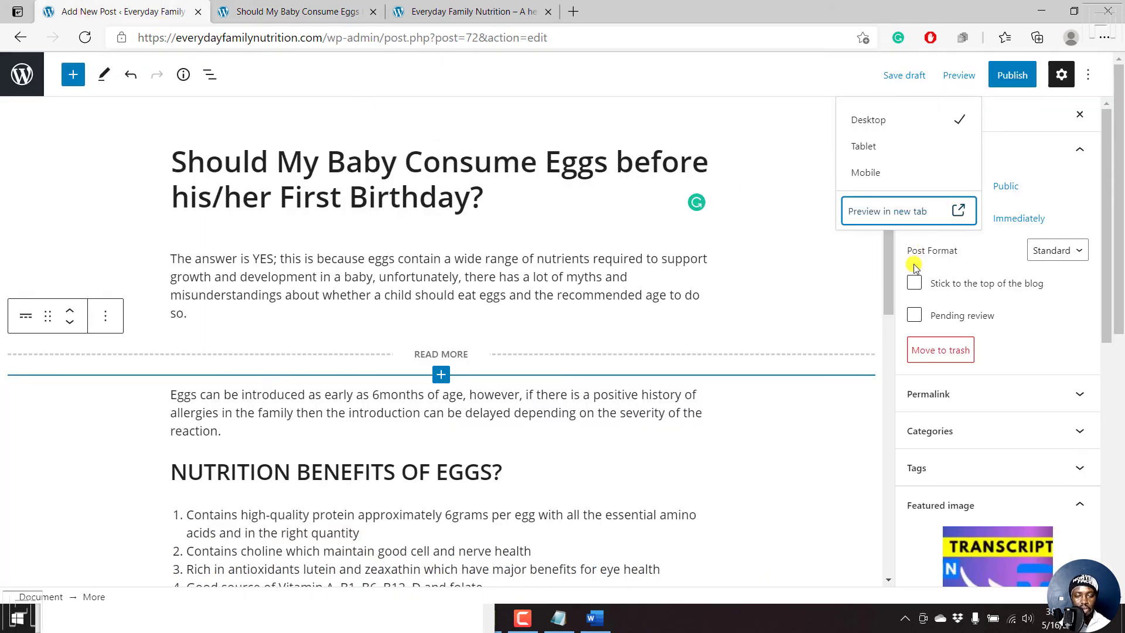
pyautogui.click(890, 273)
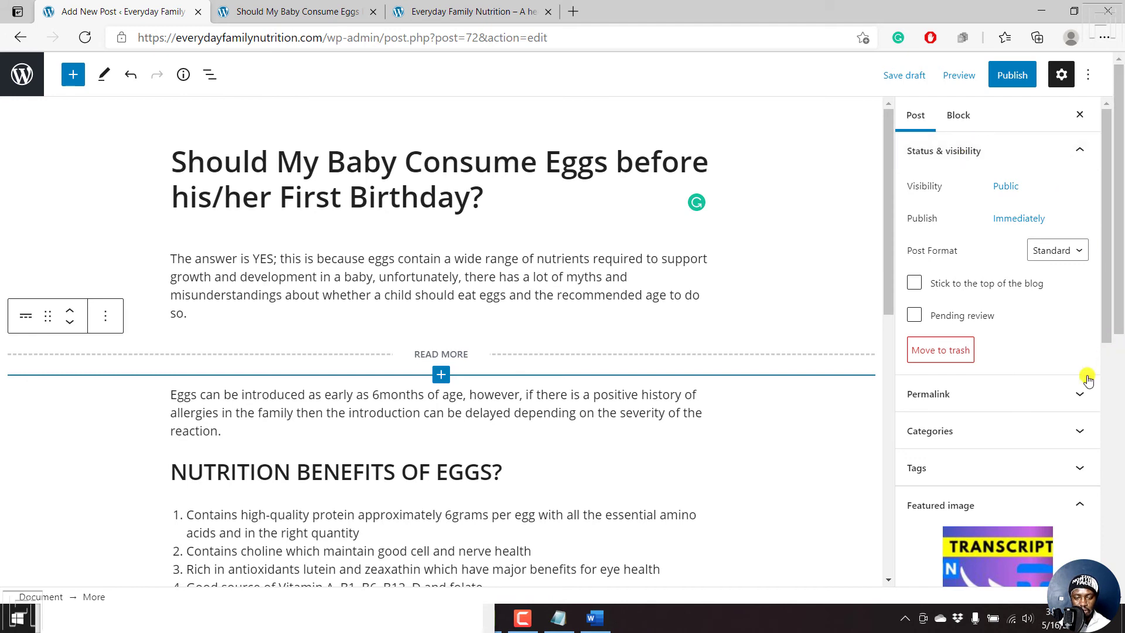
pyautogui.moveTo(1106, 222); pyautogui.dragTo(1107, 246)
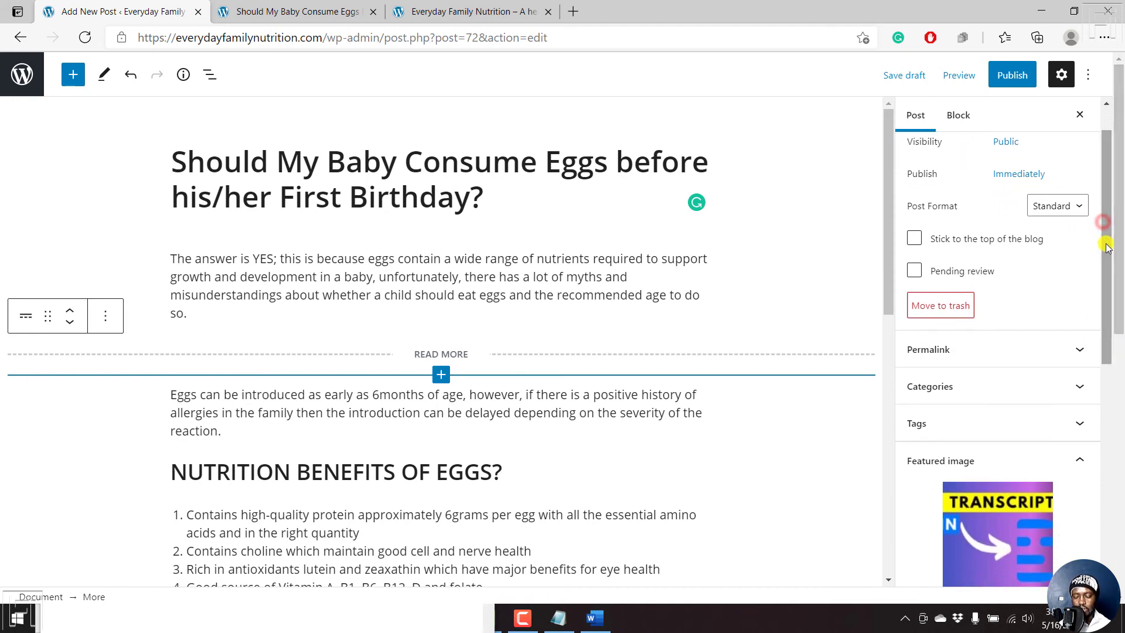
pyautogui.click(1081, 351)
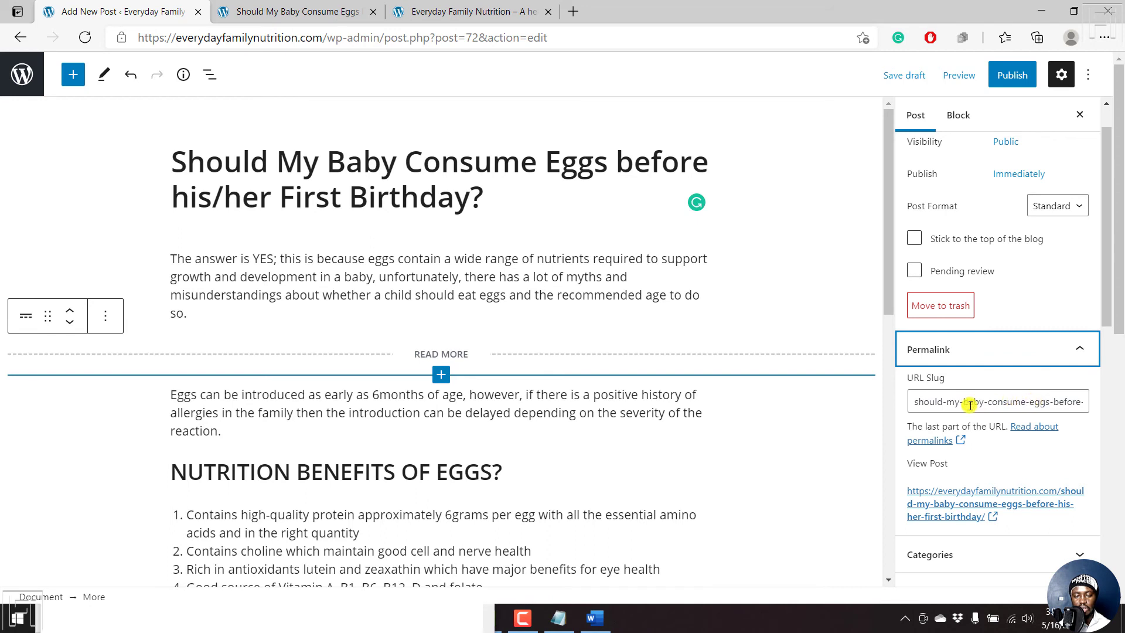
pyautogui.moveTo(1071, 402); pyautogui.dragTo(1120, 403)
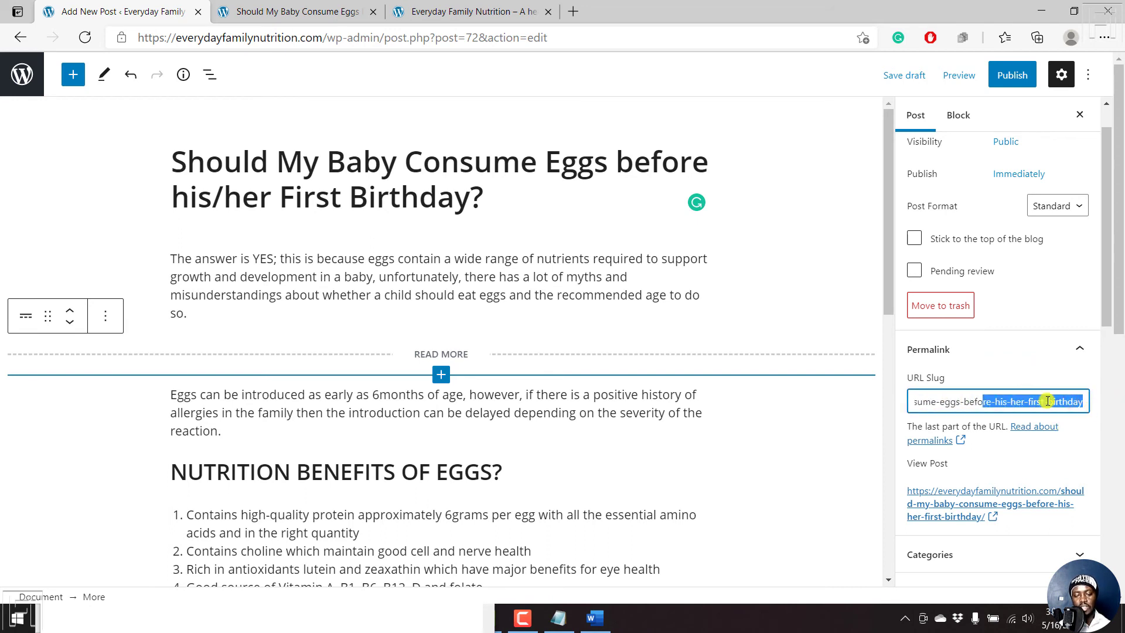
# Publish the post immediately with public visibility after checking the pre-publish settings, and open its live page.
pyautogui.click(1008, 76)
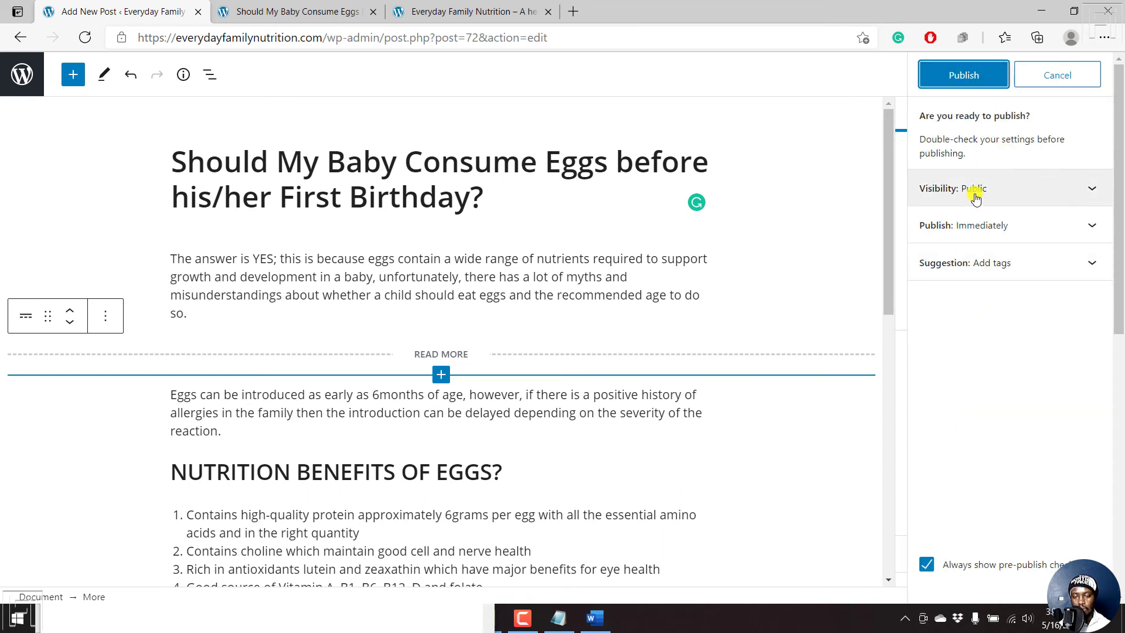
pyautogui.click(1092, 191)
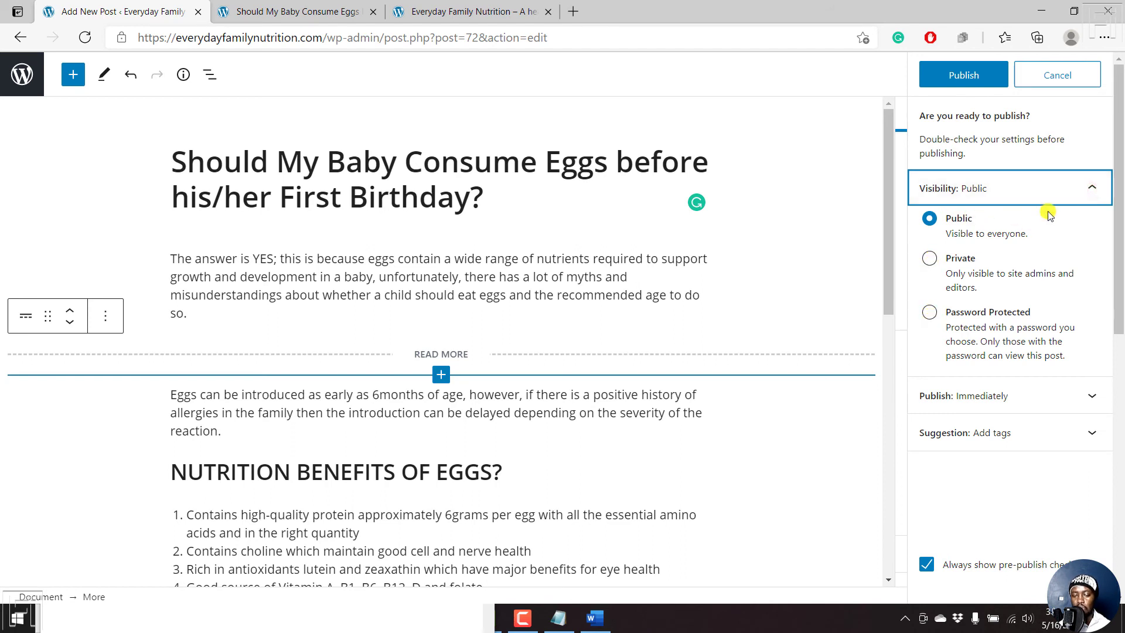
pyautogui.click(1092, 189)
pyautogui.click(1097, 233)
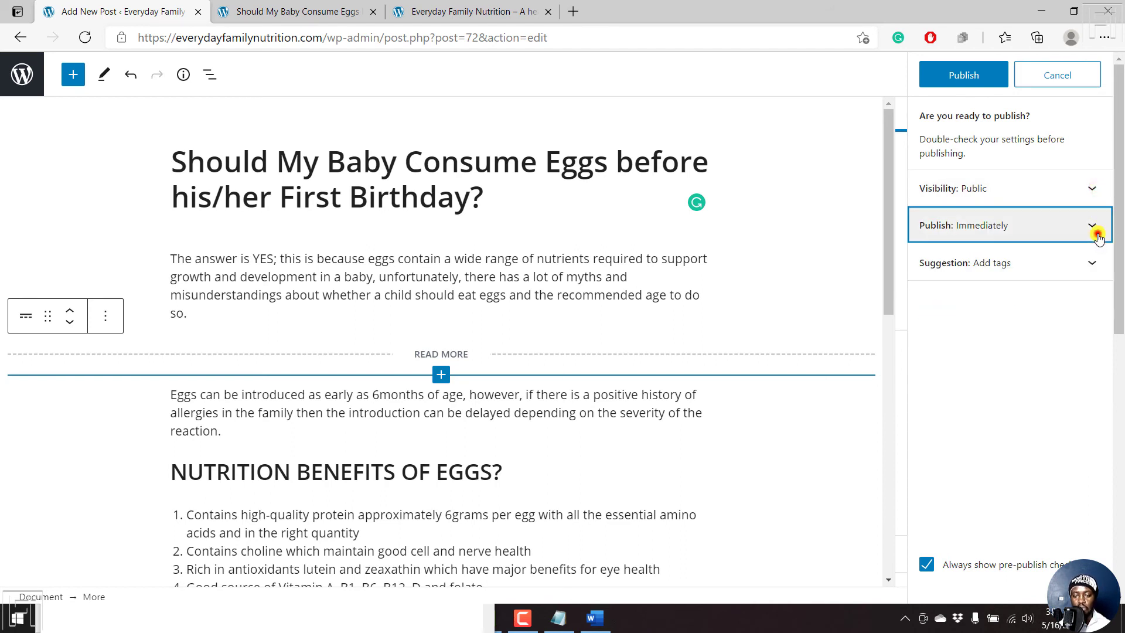
pyautogui.click(1085, 229)
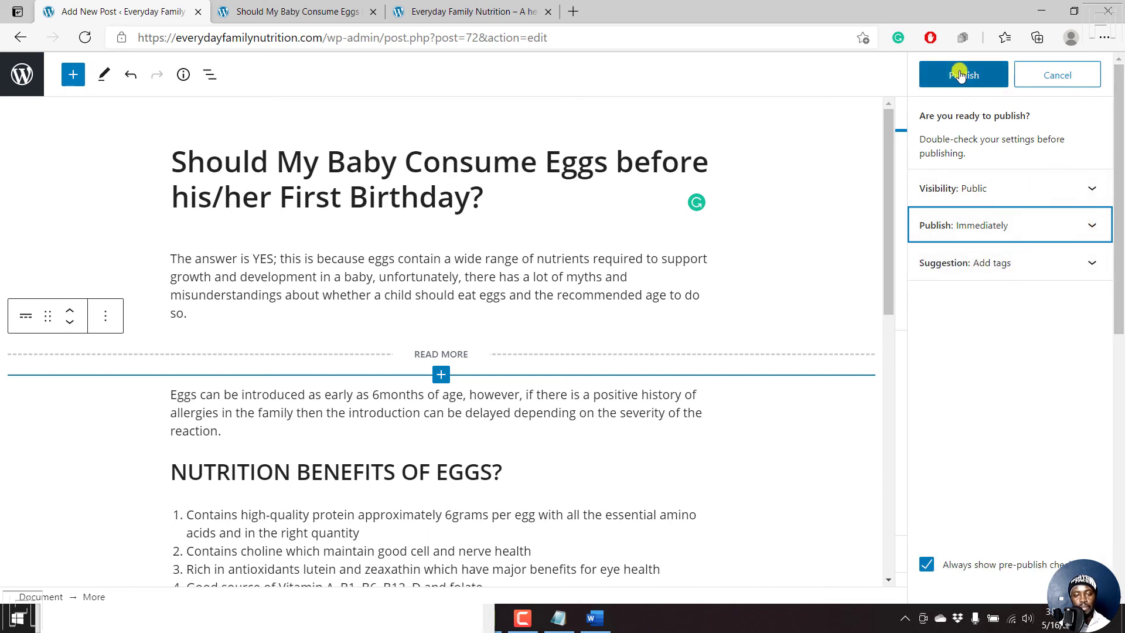
pyautogui.click(960, 75)
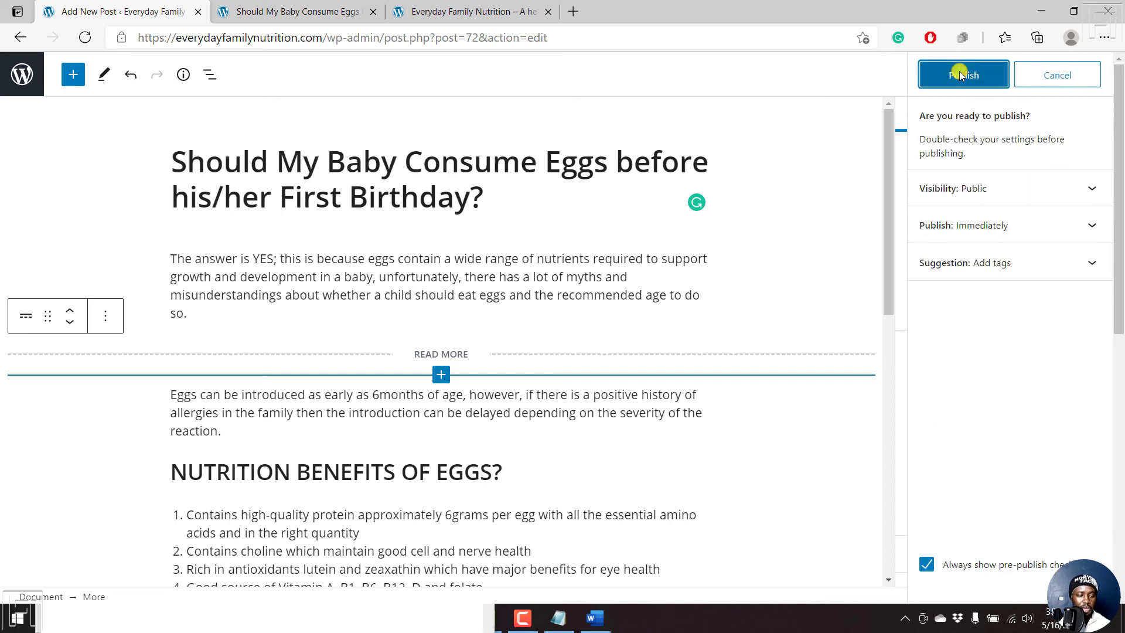
pyautogui.click(938, 75)
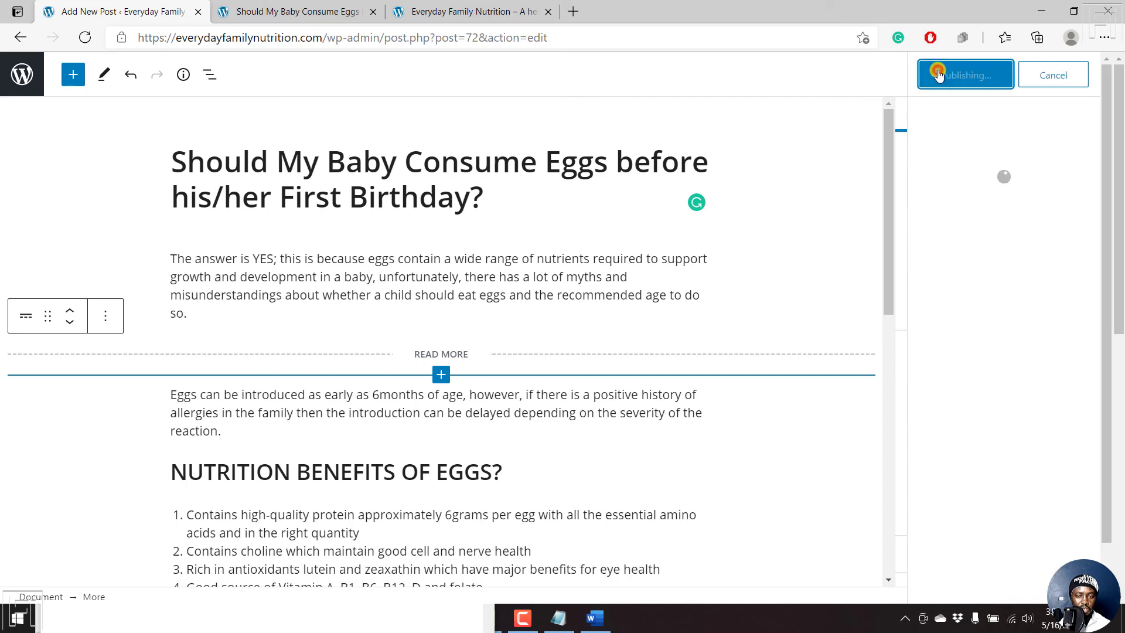
pyautogui.click(126, 554)
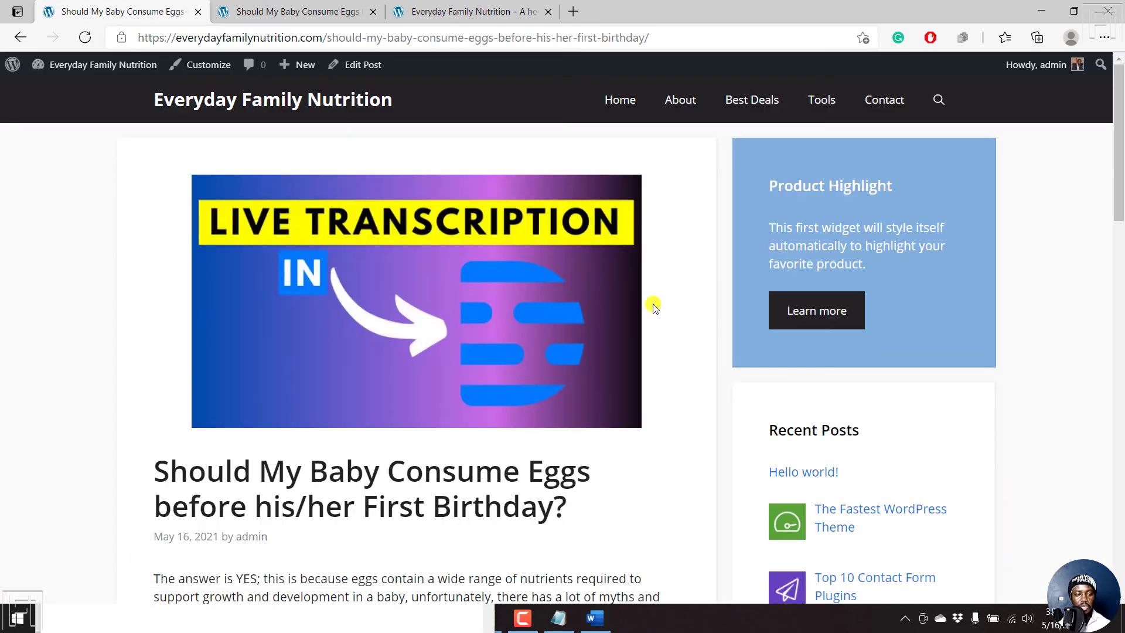
# Open the site's home page from the preview tab and examine the new post's thumbnail and excerpt.
pyautogui.click(279, 9)
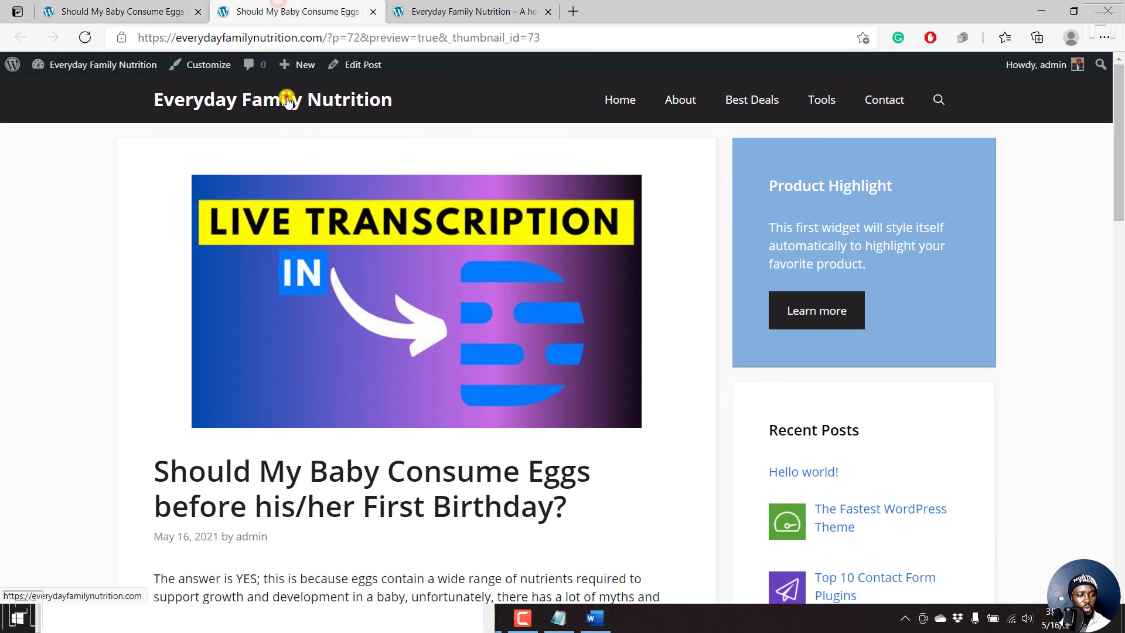
pyautogui.click(294, 101)
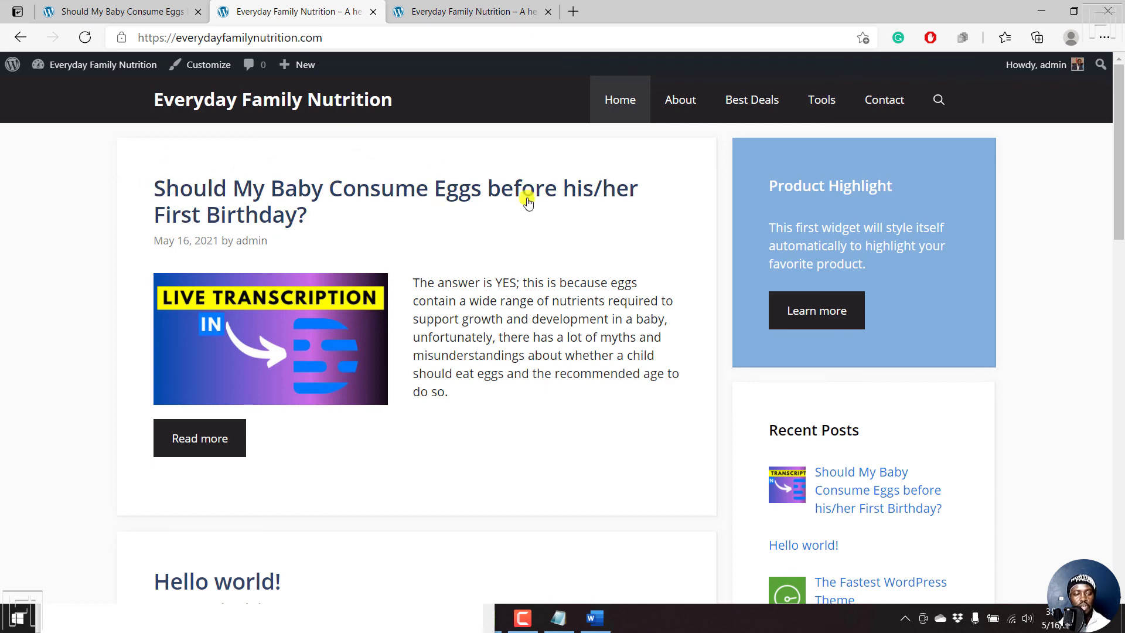
pyautogui.moveTo(1119, 237); pyautogui.dragTo(1020, 162)
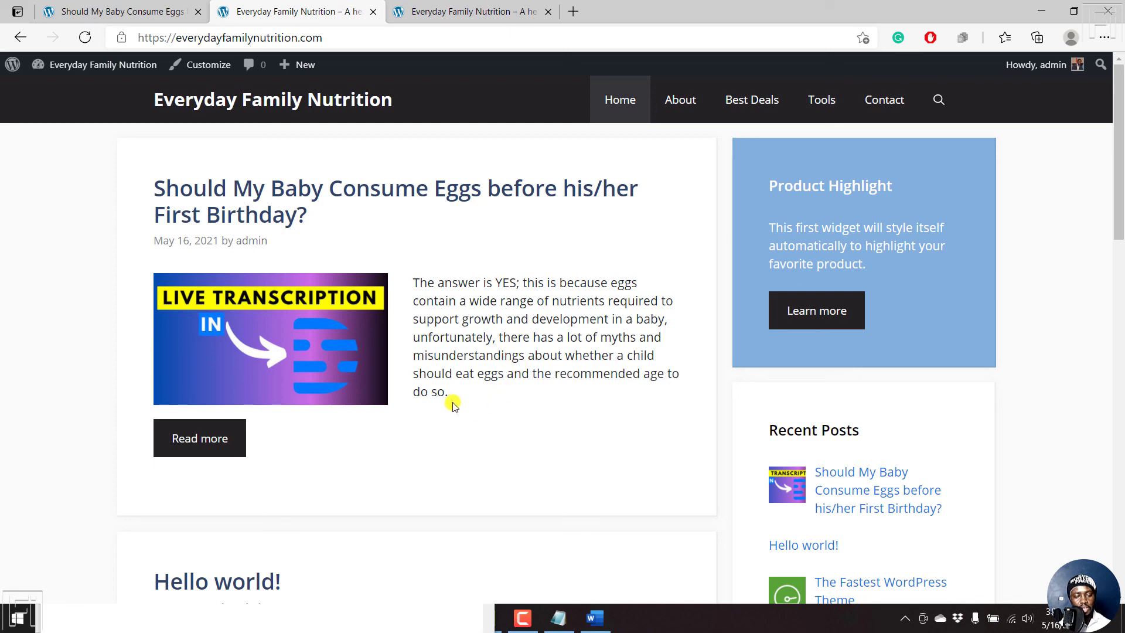
pyautogui.moveTo(449, 394); pyautogui.dragTo(419, 292)
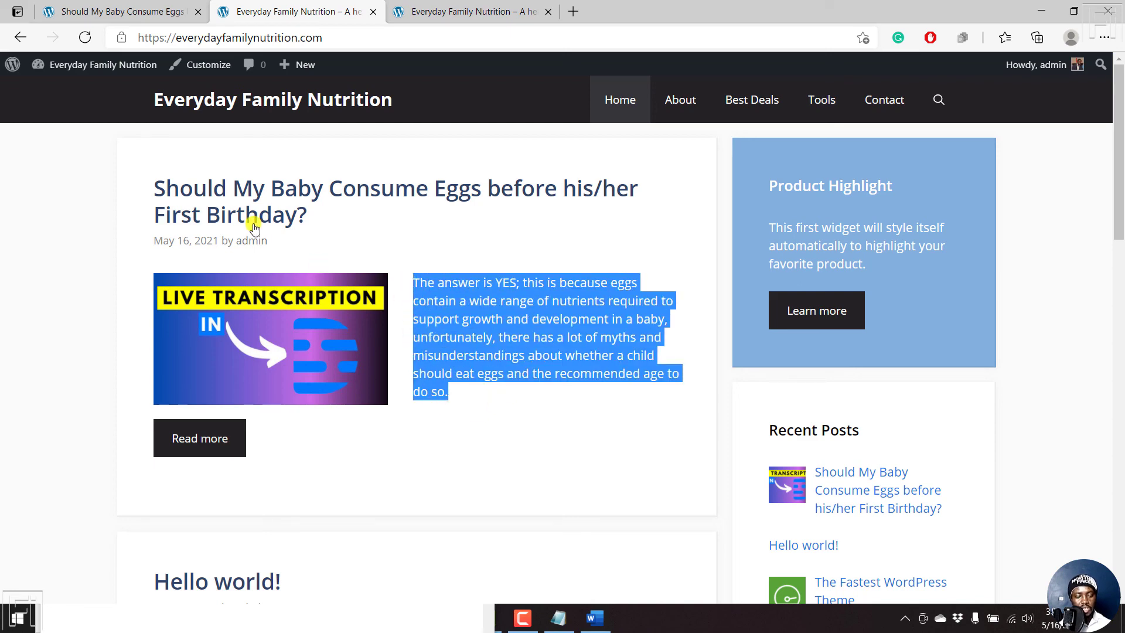
# Open the published post for editing and compare its Read More break with the excerpt on the home page.
pyautogui.click(100, 9)
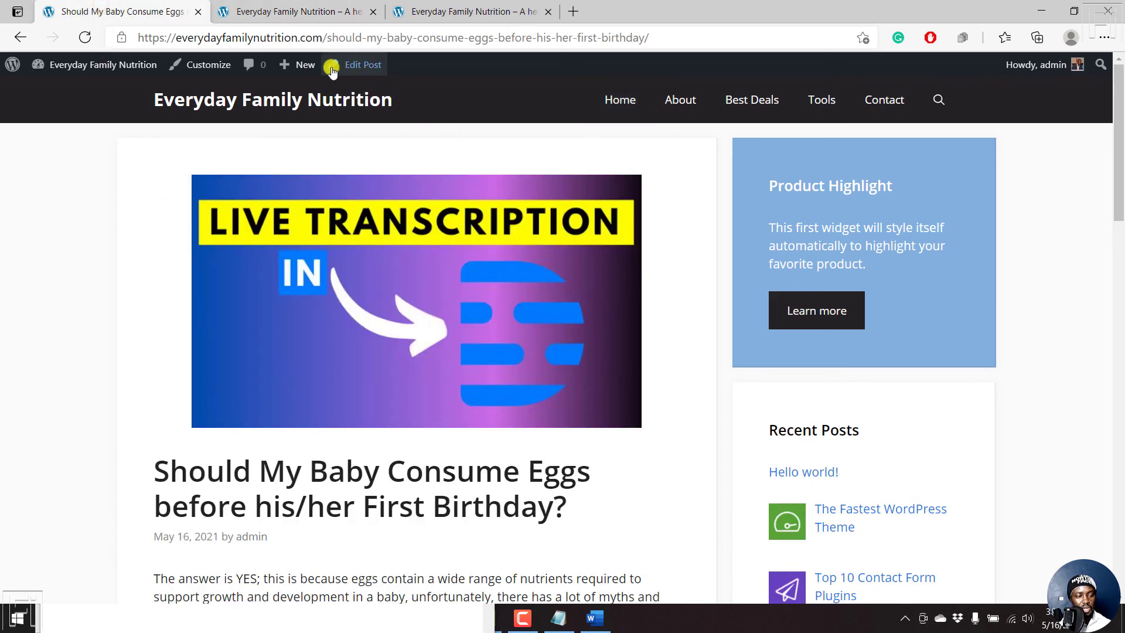
pyautogui.click(376, 65)
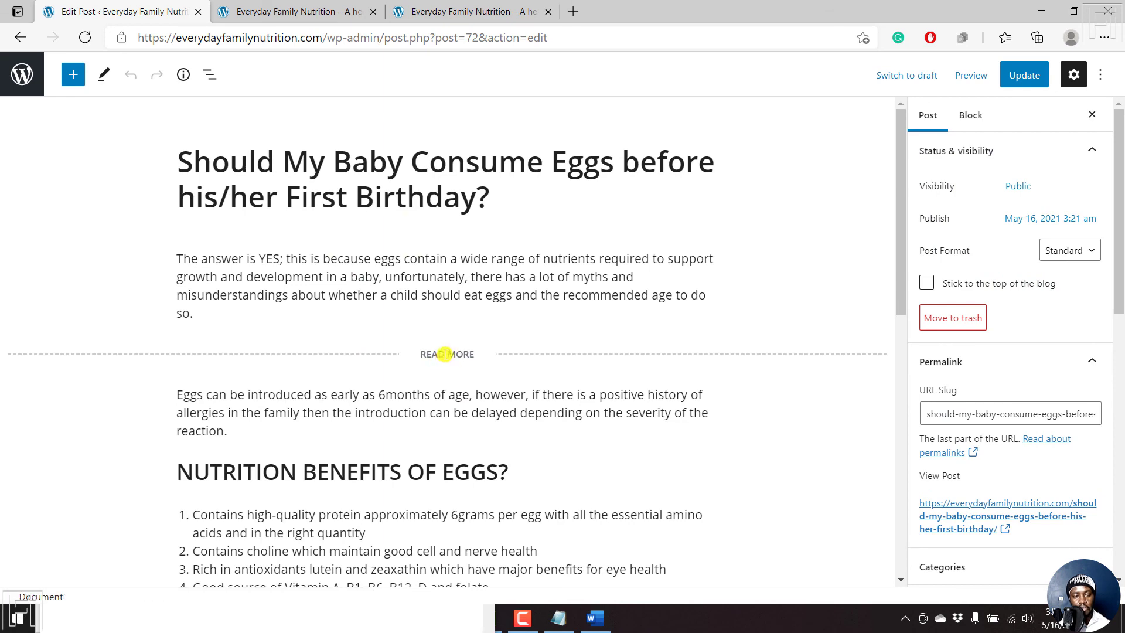
pyautogui.click(428, 18)
pyautogui.click(341, 163)
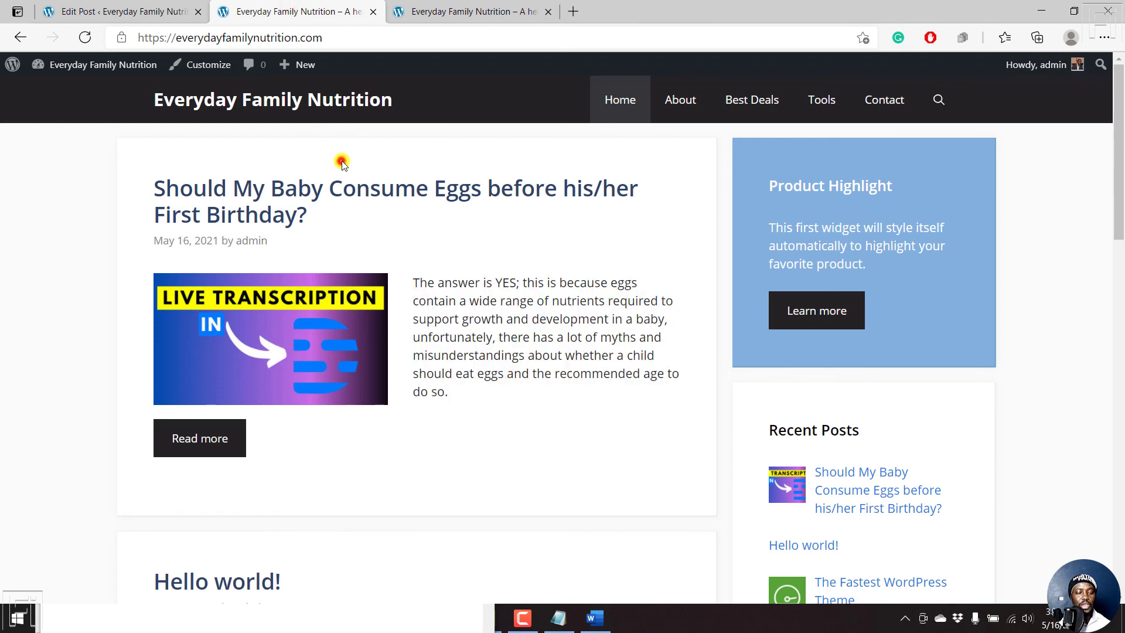